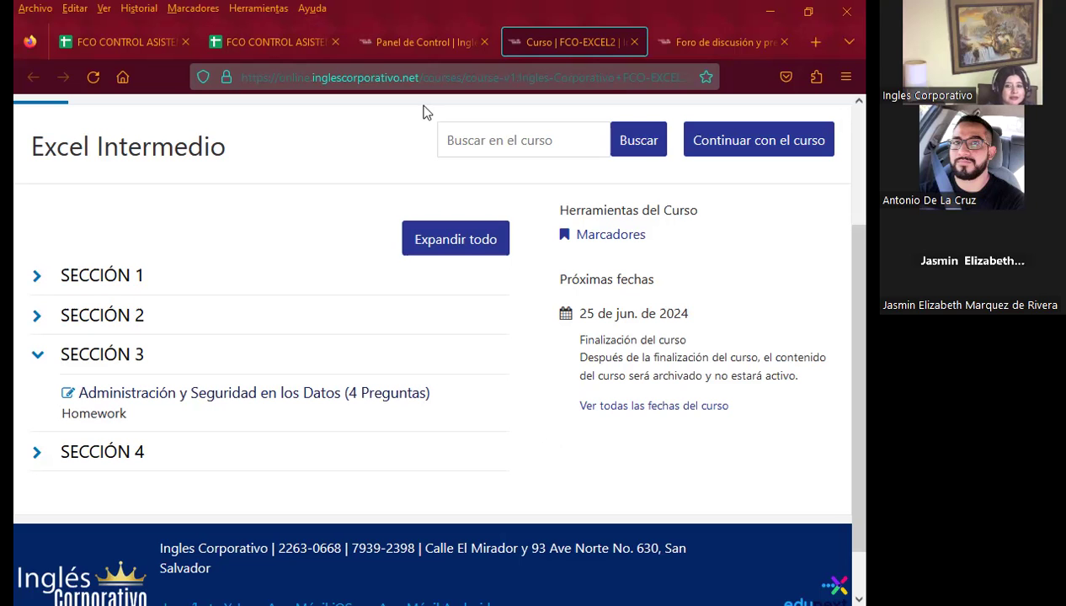
# Step: Open lesson 3.1 on Validación de datos in the Excel Intermedio course and read its introduction
pyautogui.click(719, 42)
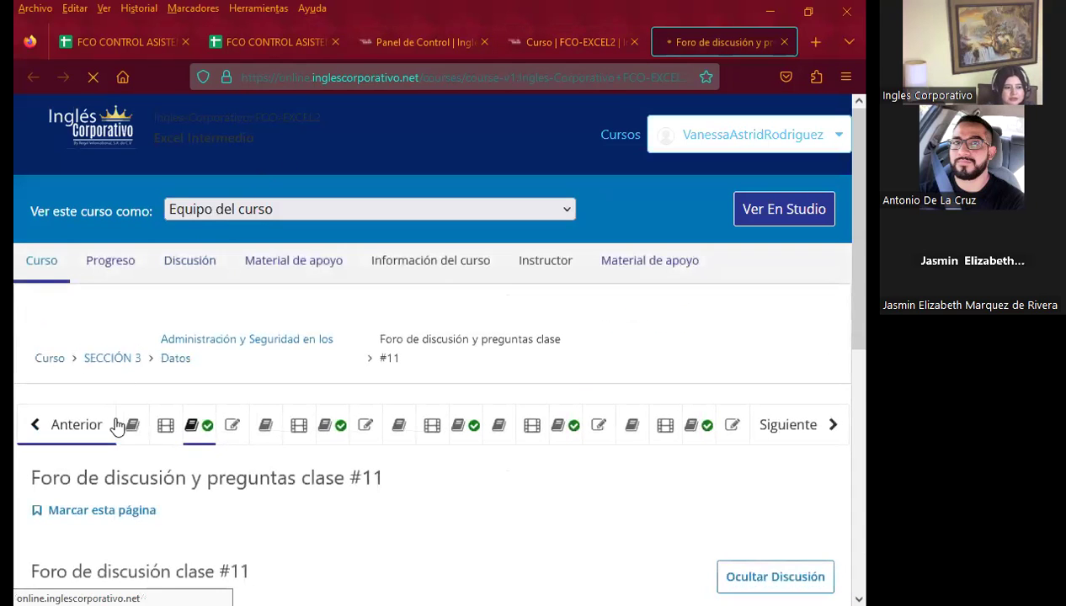
pyautogui.scroll(-3, 113, 425)
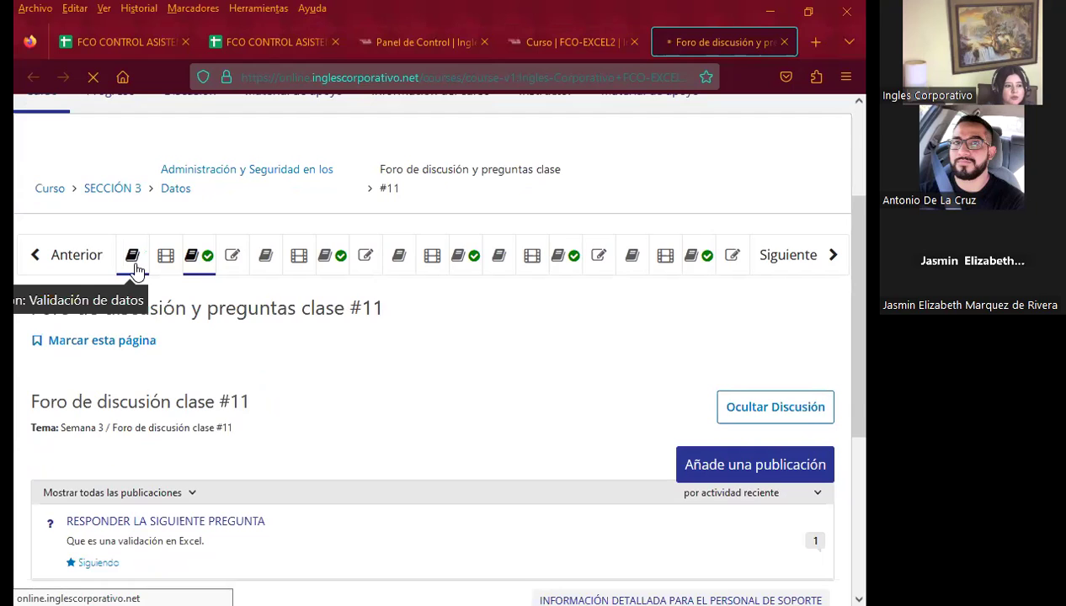
pyautogui.click(133, 271)
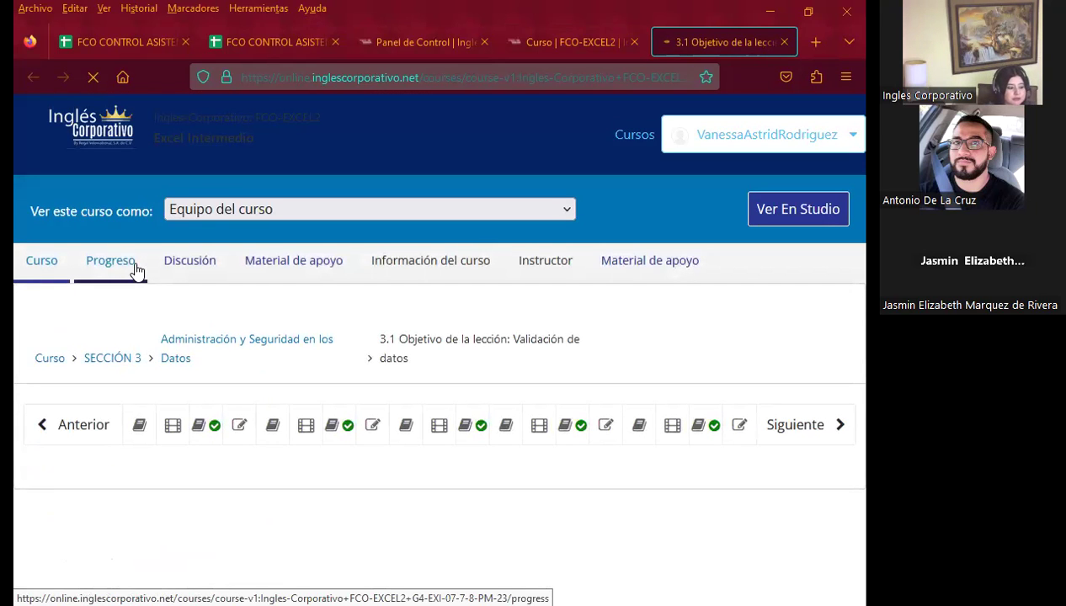
pyautogui.scroll(-2, 137, 271)
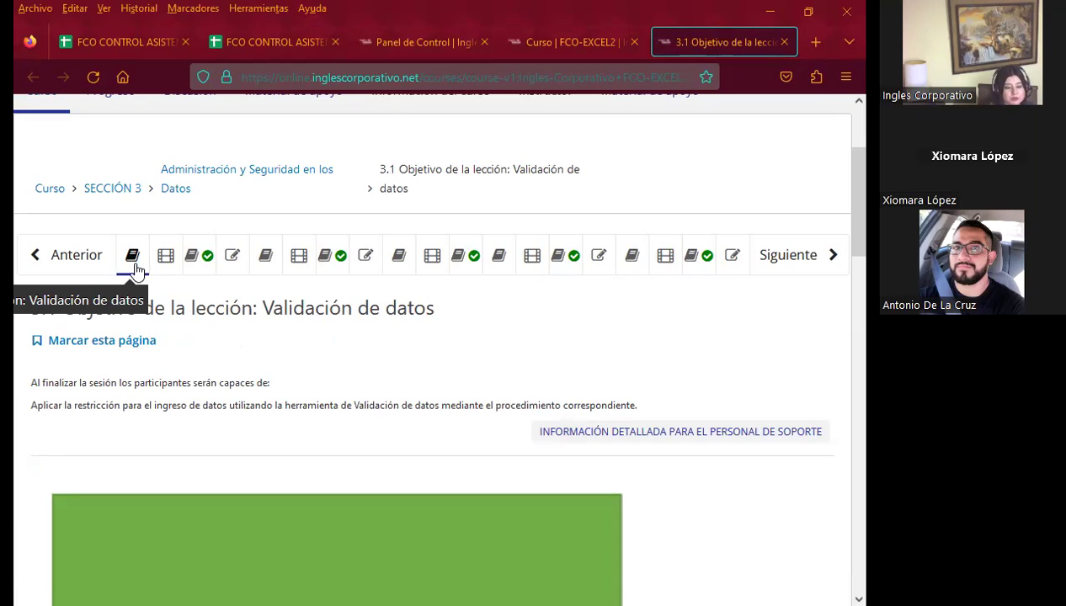
pyautogui.scroll(-5, 372, 361)
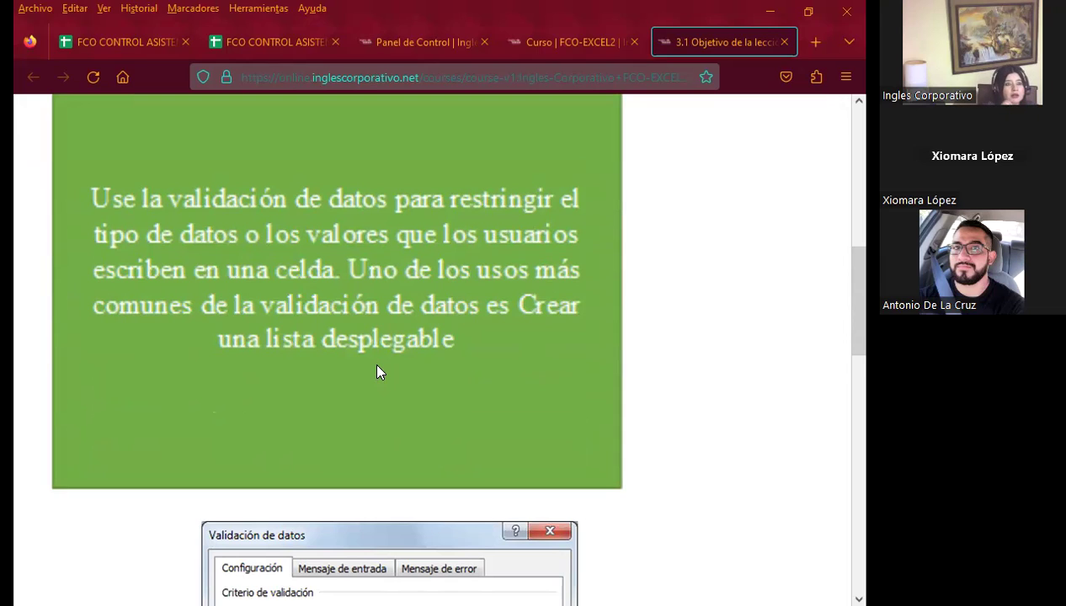
pyautogui.scroll(-3, 377, 372)
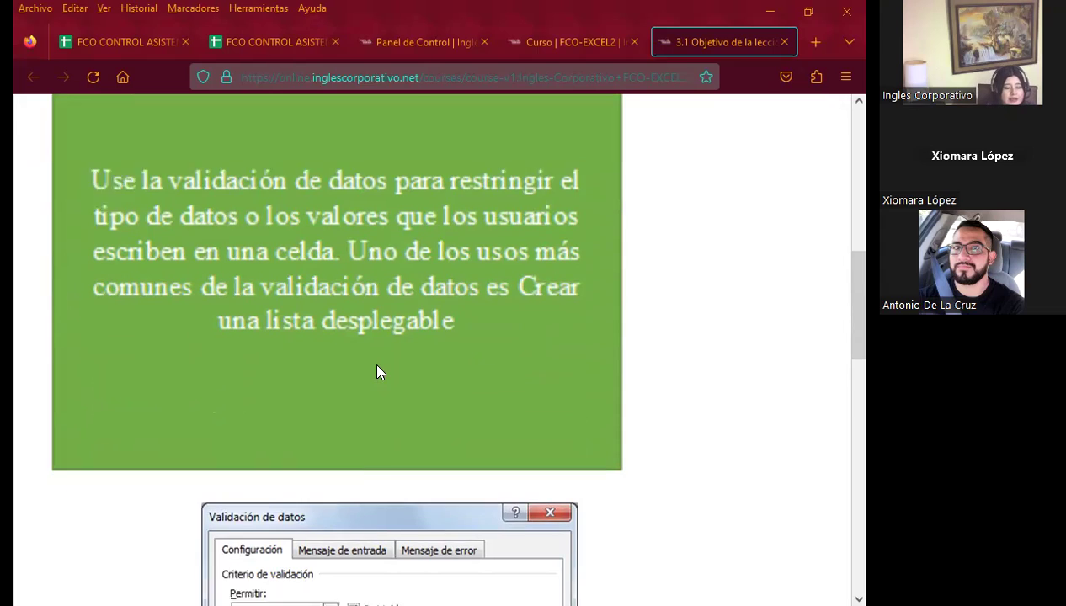
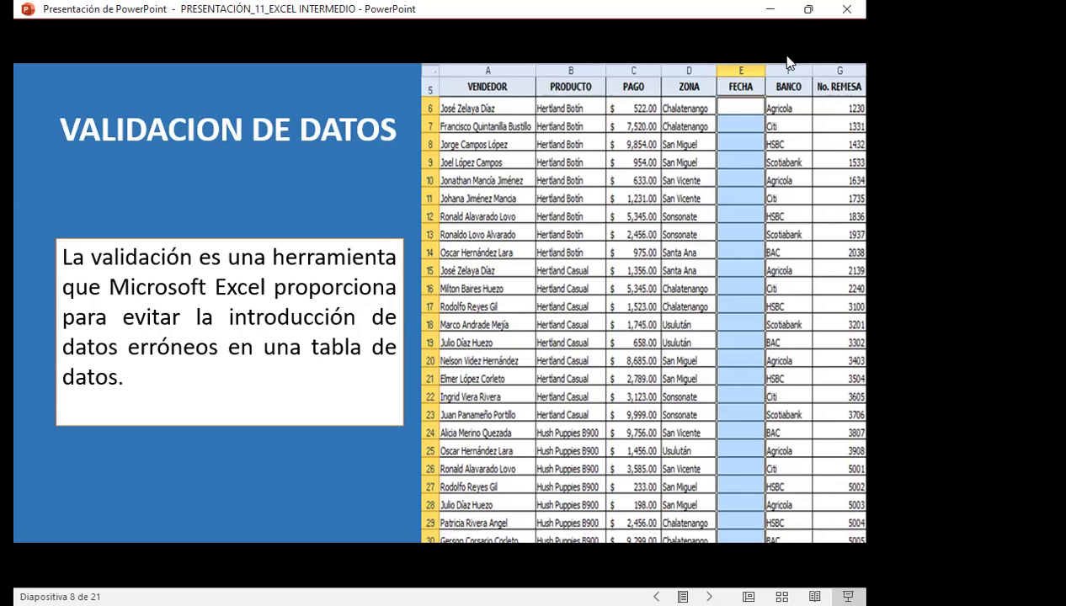
# Step: Switch to the Excel workbook and restrict the FECHA column's data cells to dates between 1/9/2022 and 30/9/2022 with data validation
pyautogui.click(788, 60)
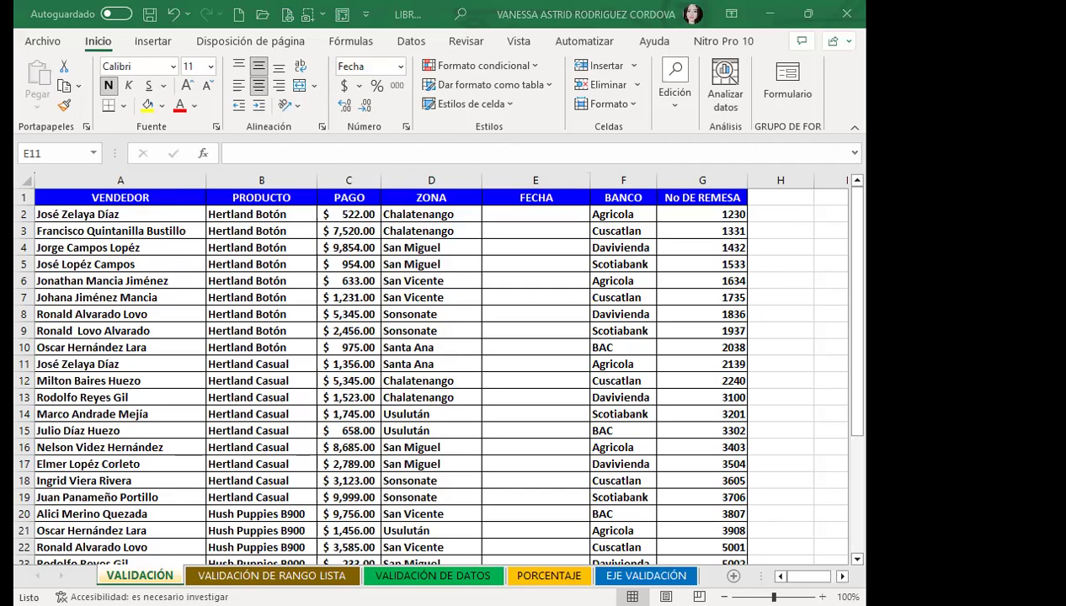
pyautogui.click(504, 276)
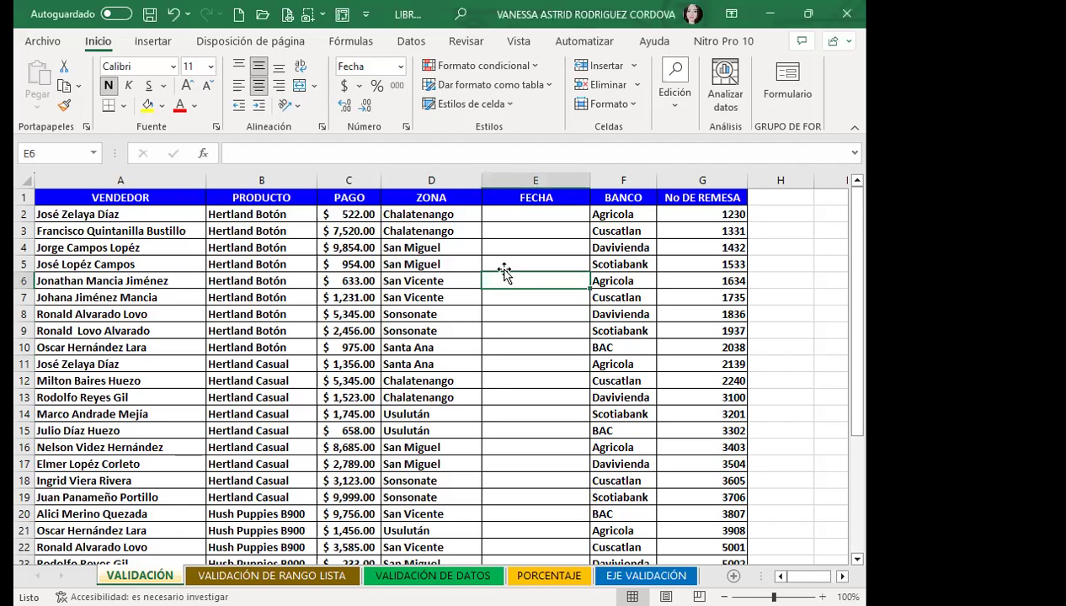
pyautogui.moveTo(509, 210); pyautogui.dragTo(590, 543)
pyautogui.scroll(4, 539, 379)
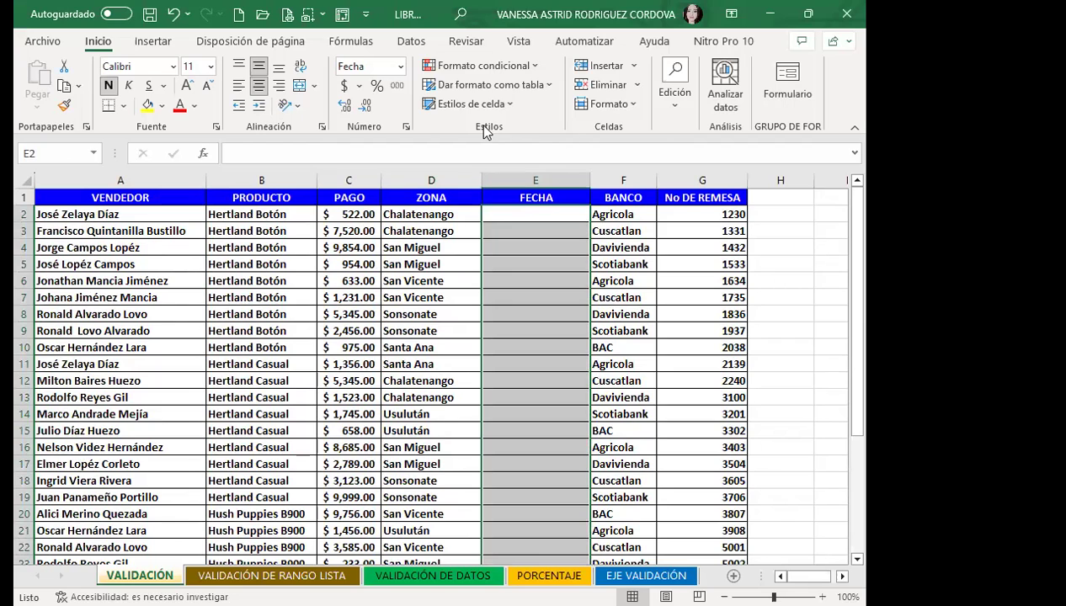
pyautogui.click(408, 42)
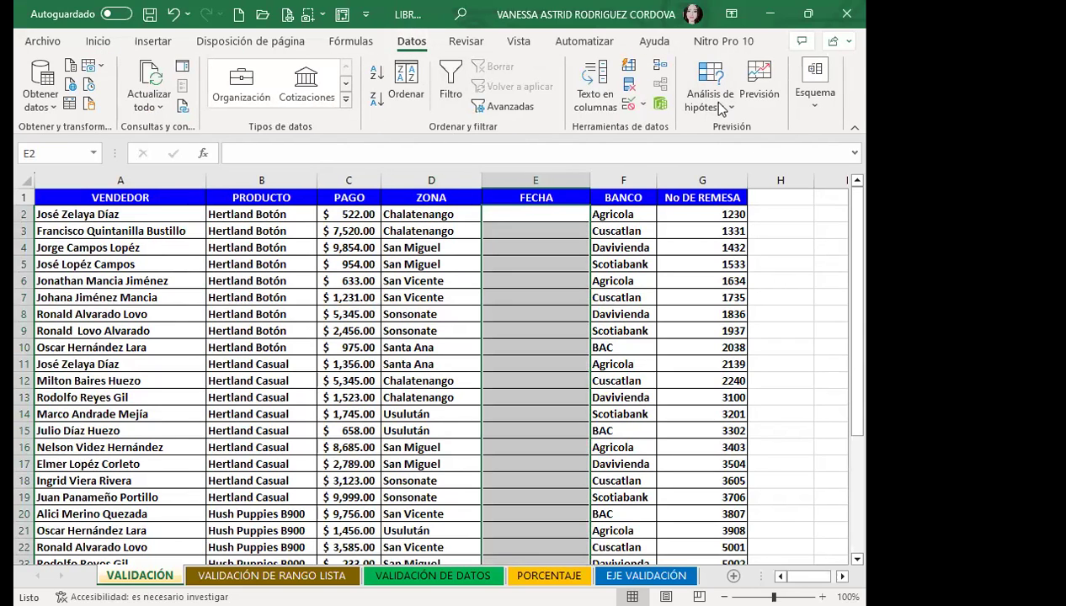
pyautogui.click(627, 105)
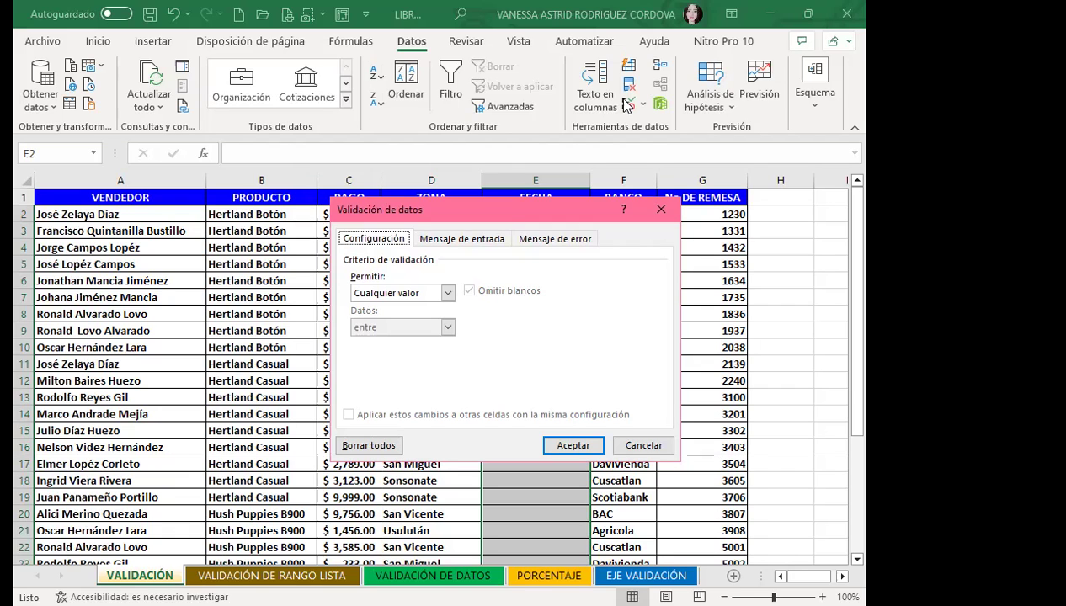
pyautogui.click(447, 292)
pyautogui.click(362, 352)
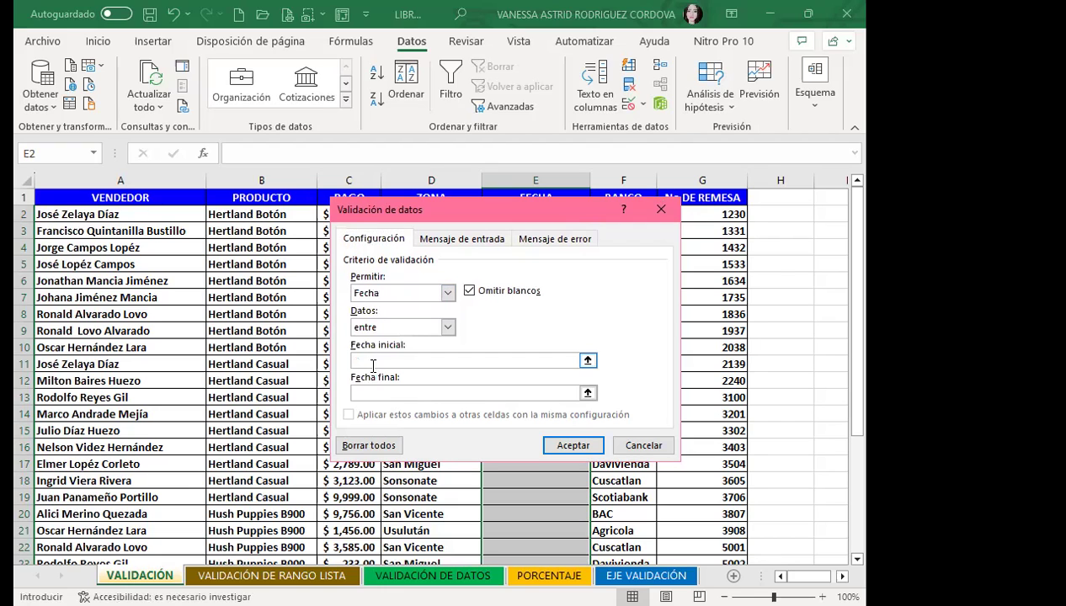
pyautogui.write('1')
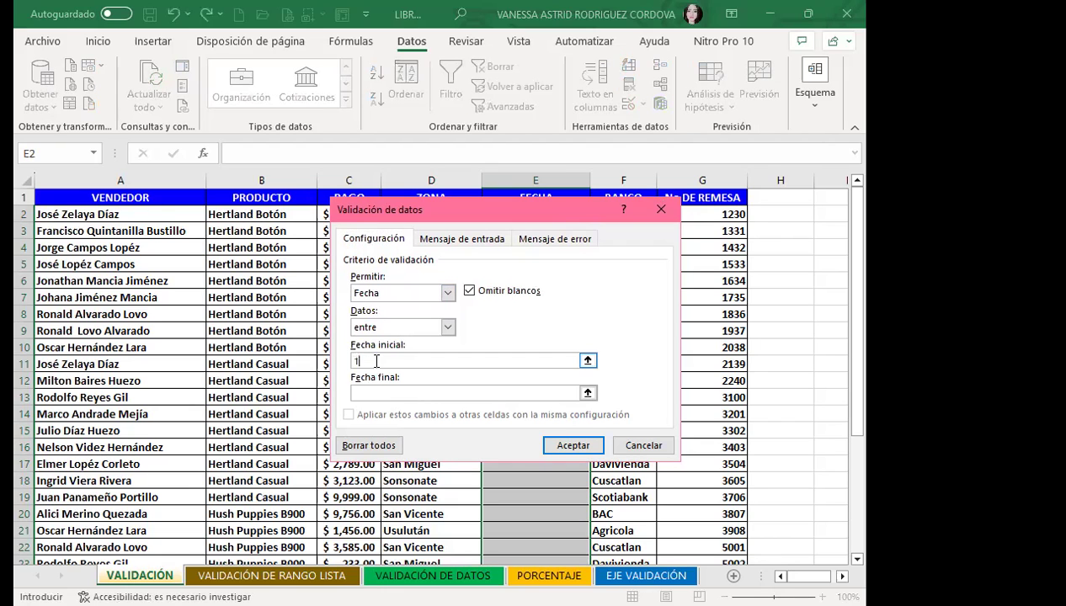
pyautogui.write('/9/2022')
pyautogui.click(358, 394)
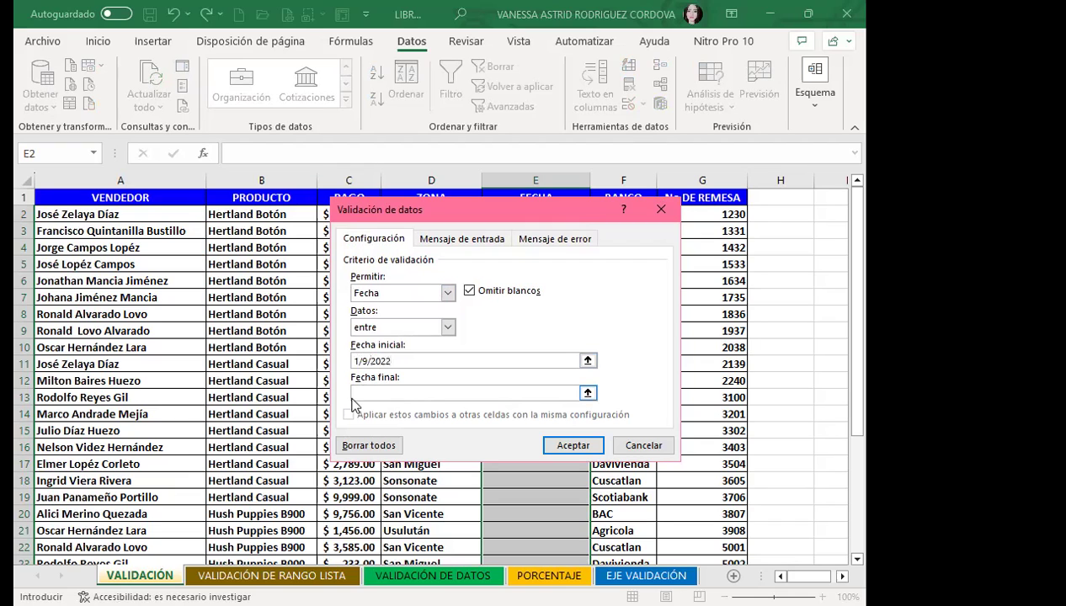
pyautogui.write('30/9/2022')
pyautogui.click(572, 446)
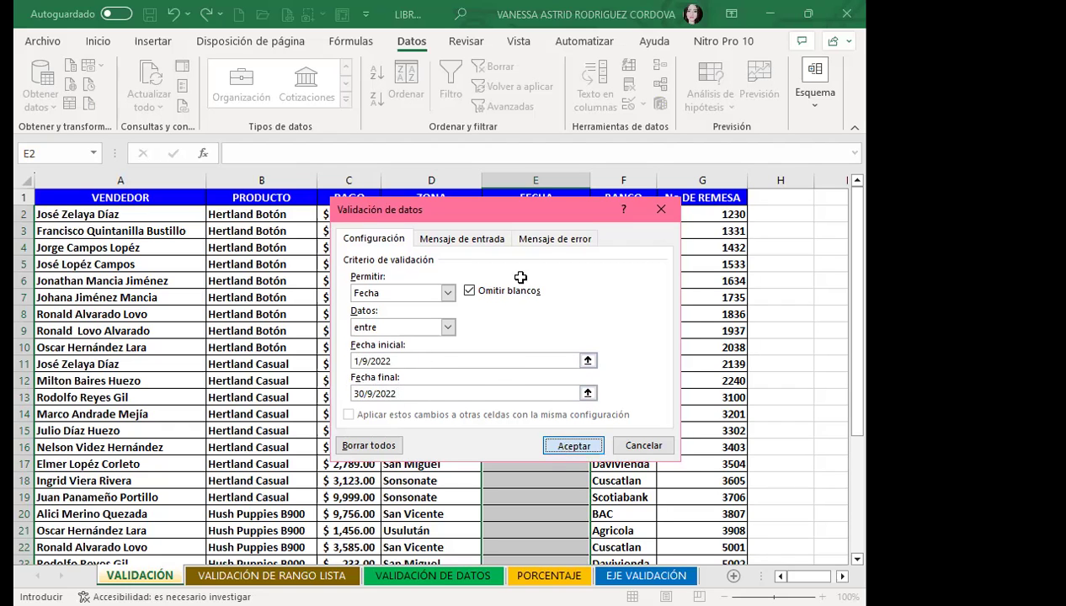
# Step: Test the date restriction by trying to enter 12/5/2023 in cell E3, and cancel the entry
pyautogui.click(518, 229)
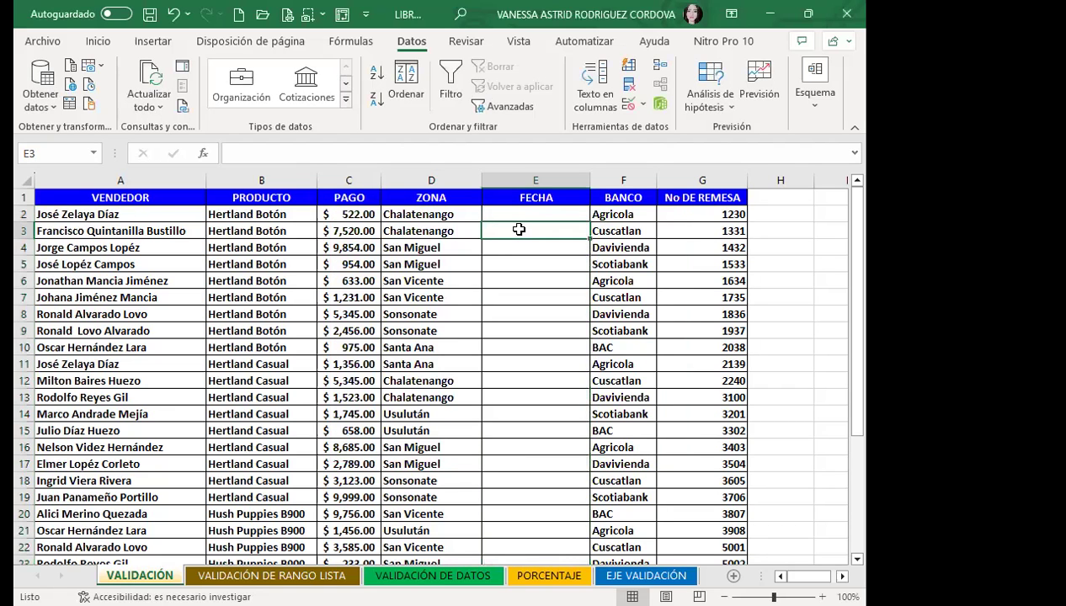
pyautogui.write('12/5/2023')
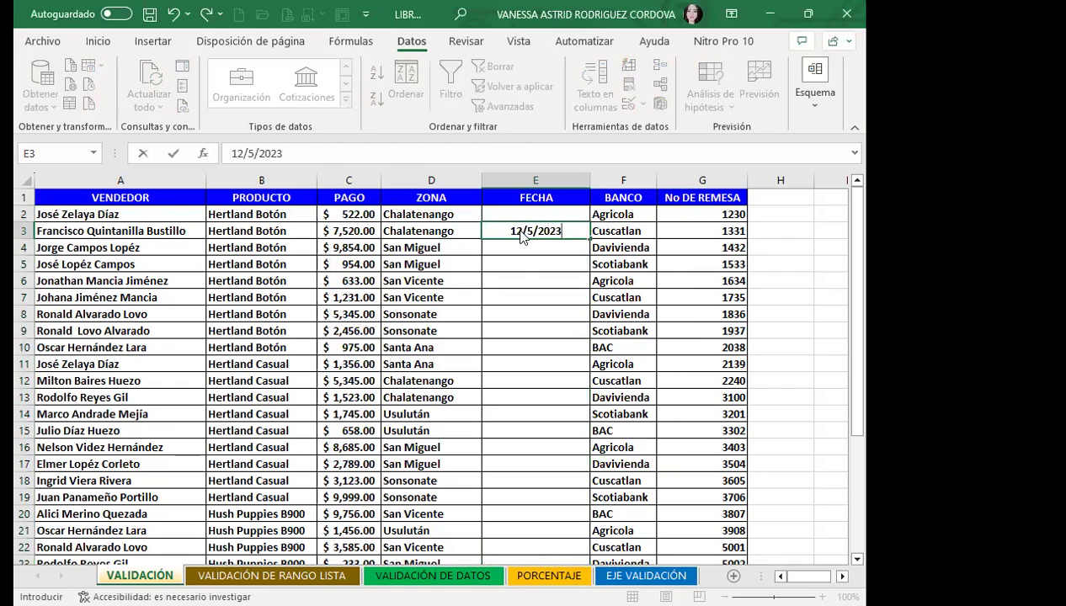
pyautogui.press('Return')
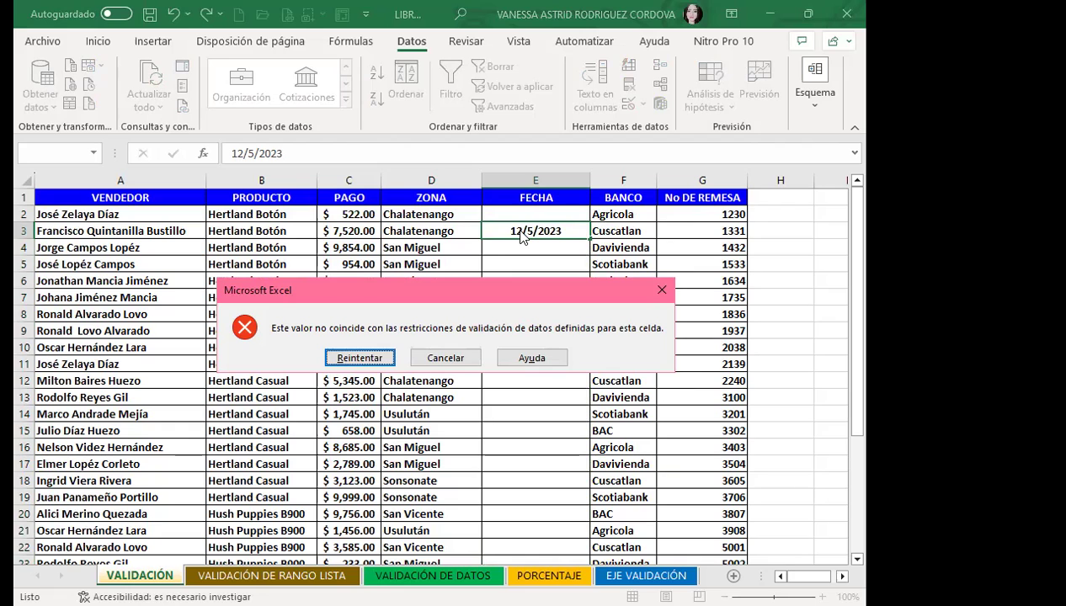
pyautogui.click(426, 349)
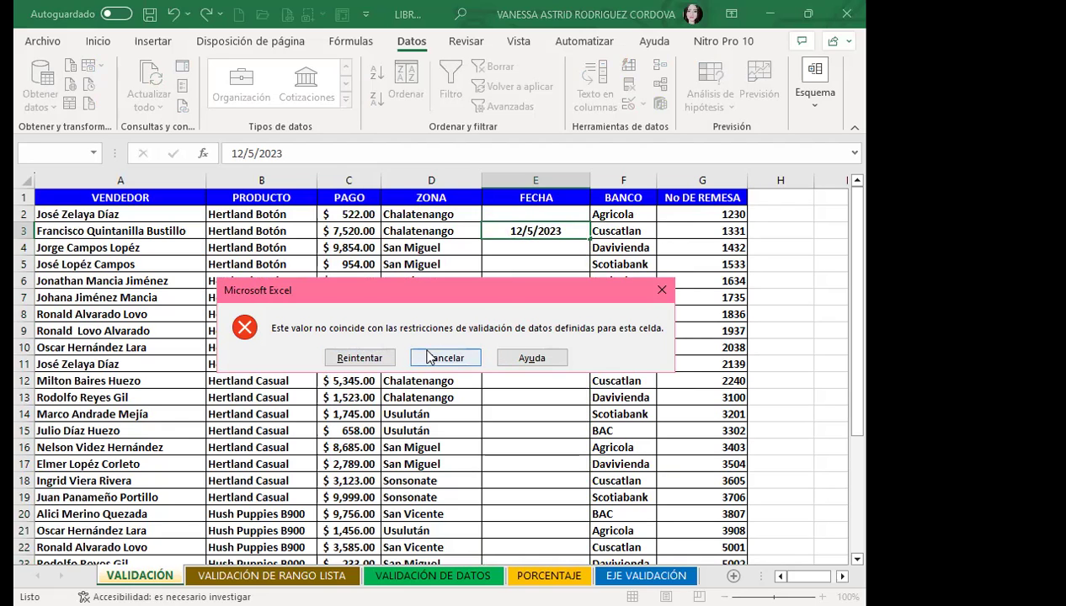
# Step: For FECHA cells E2:E32, set the validation error alert to the Alto style with the title "FECHAS VALIDA"
pyautogui.moveTo(521, 214); pyautogui.dragTo(562, 531)
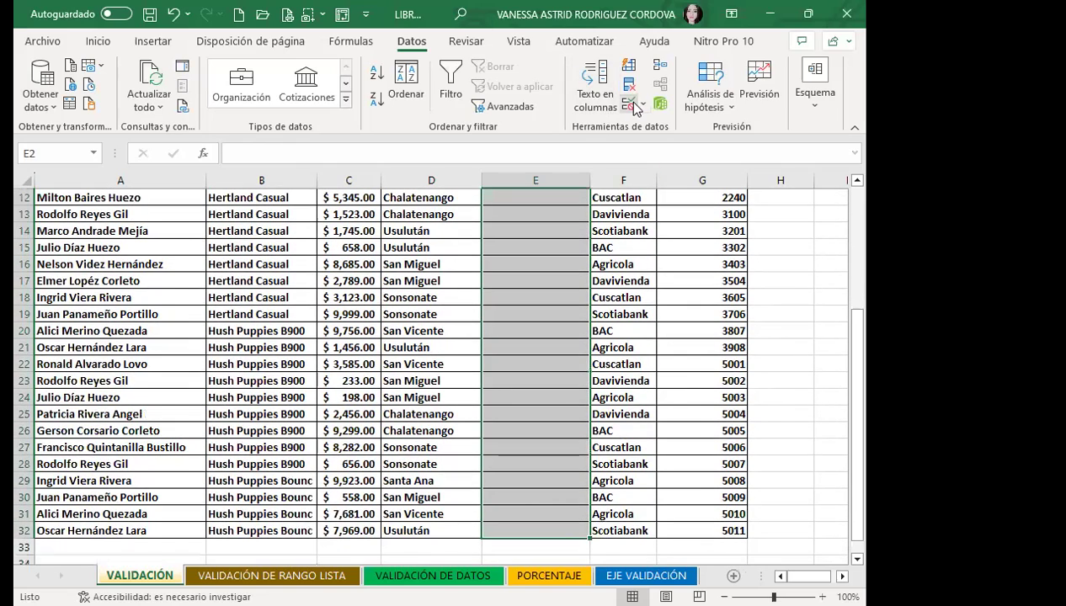
pyautogui.click(634, 101)
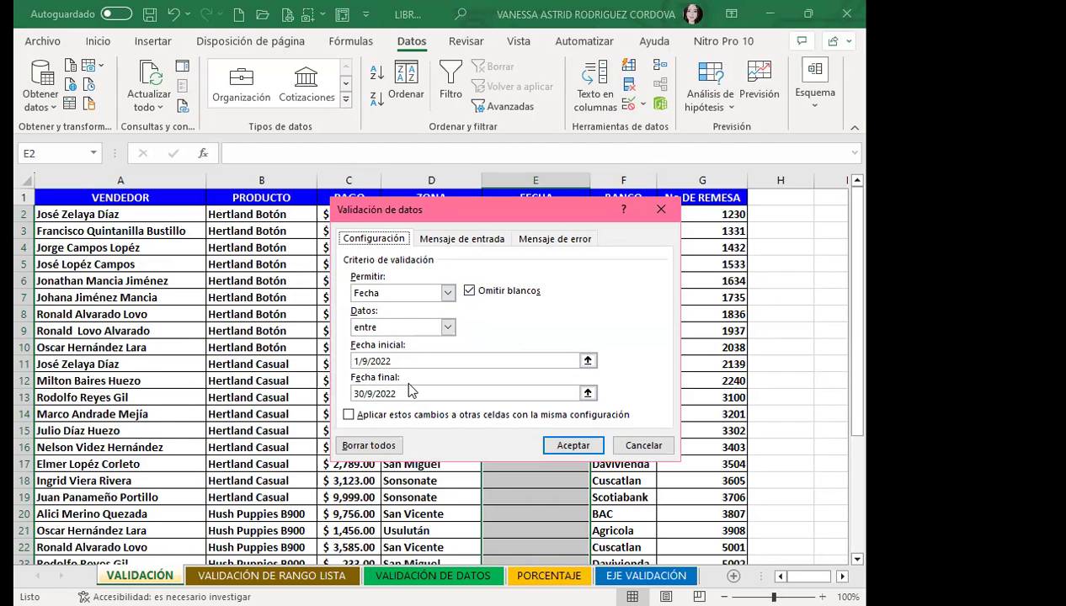
pyautogui.click(549, 240)
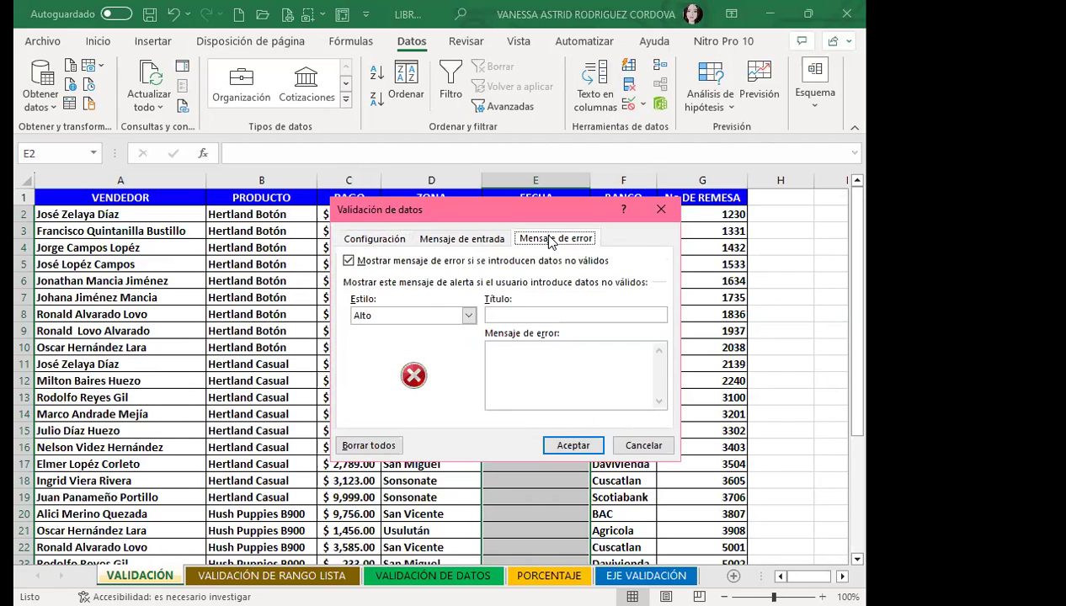
pyautogui.click(469, 316)
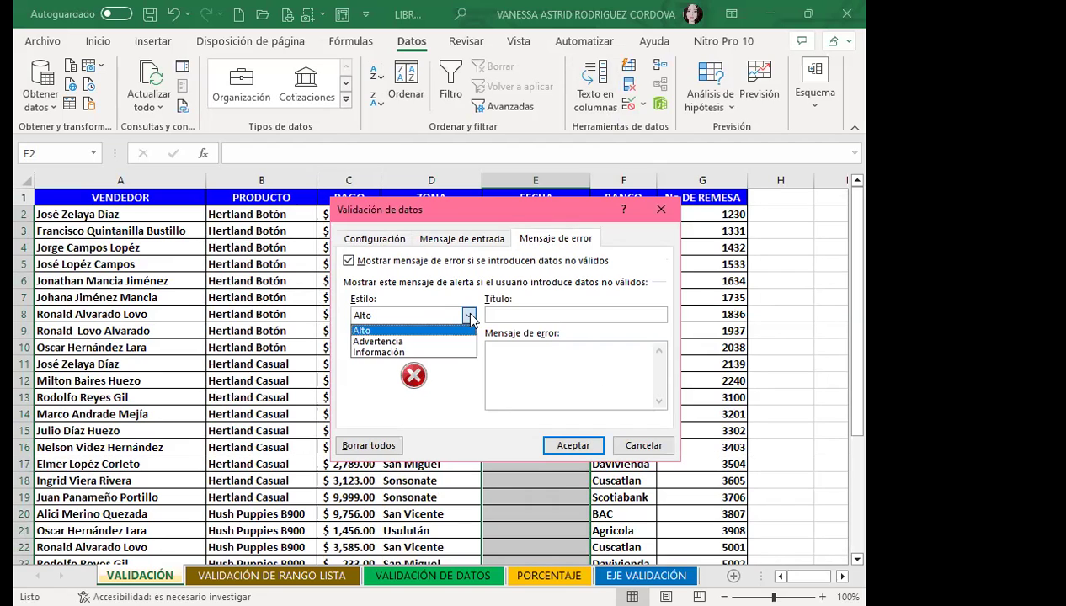
pyautogui.click(384, 318)
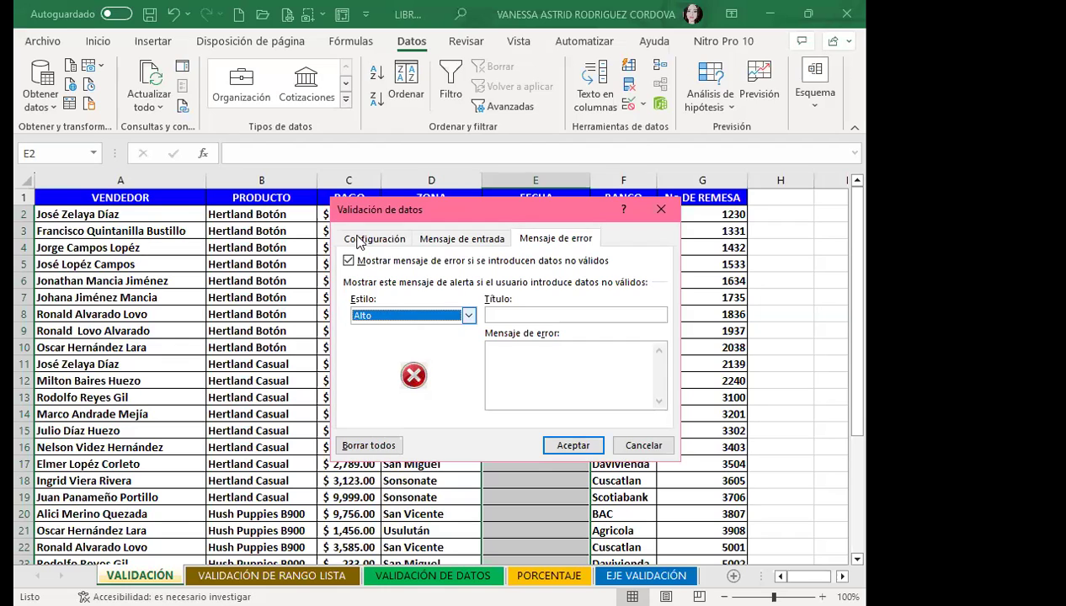
pyautogui.click(502, 315)
pyautogui.write('FECHA')
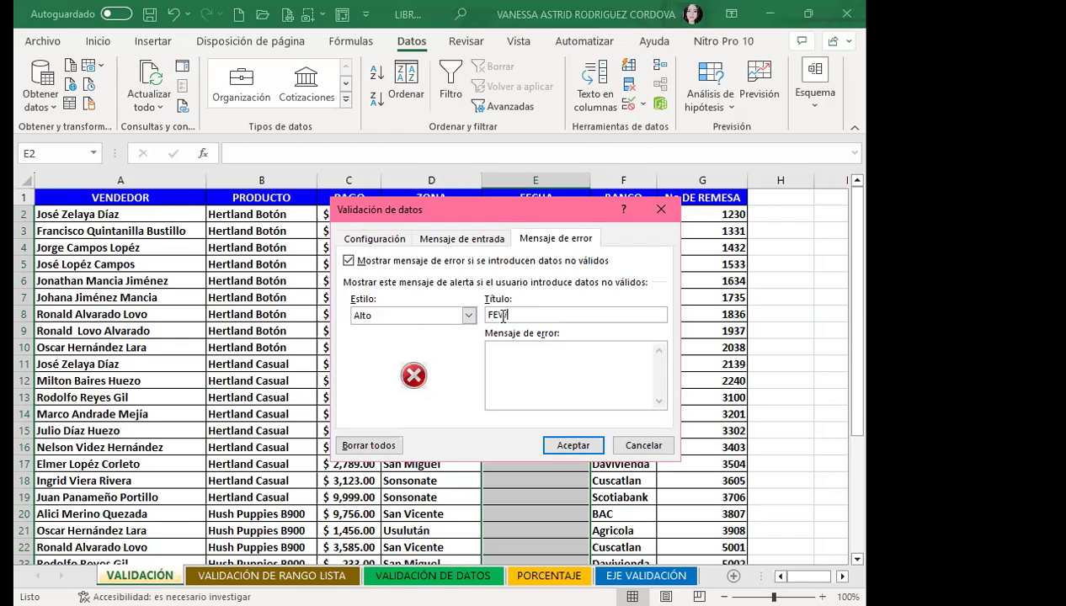
pyautogui.press('BackSpace')
pyautogui.press('BackSpace')
pyautogui.press('BackSpace')
pyautogui.write('CHAS VALIDA')
# Step: Set the error message to "DEBE DE INTRODUCIR FECHA QUE CORRESPONDA AL MES DE SEP. DEL AÑO 2022" and apply the validation
pyautogui.click(519, 363)
pyautogui.write('DEBE DE INTROD')
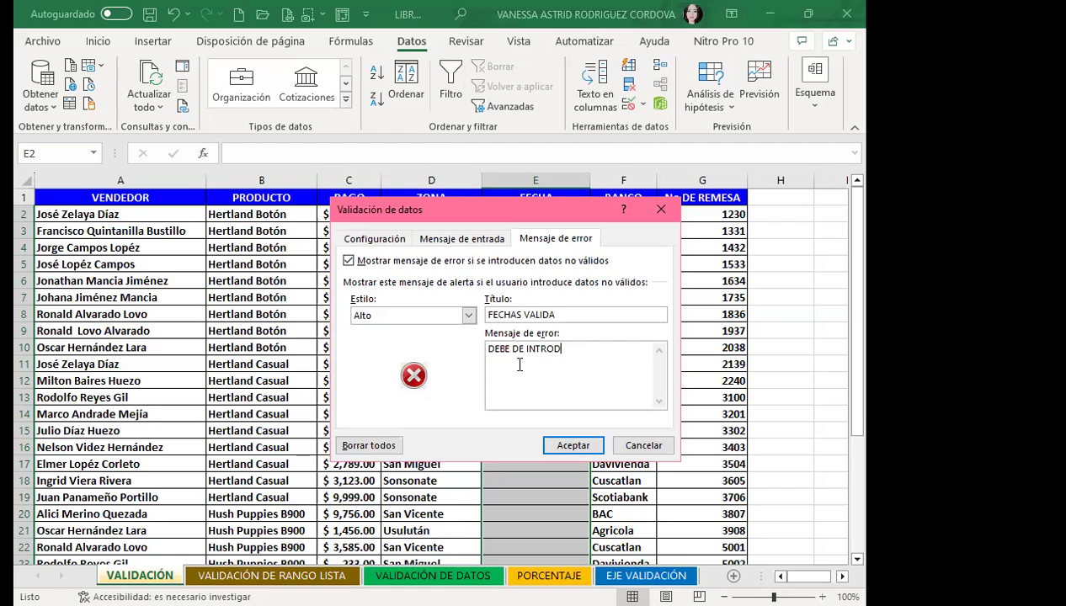
pyautogui.write('UCIR FECHA QUE CORRESP')
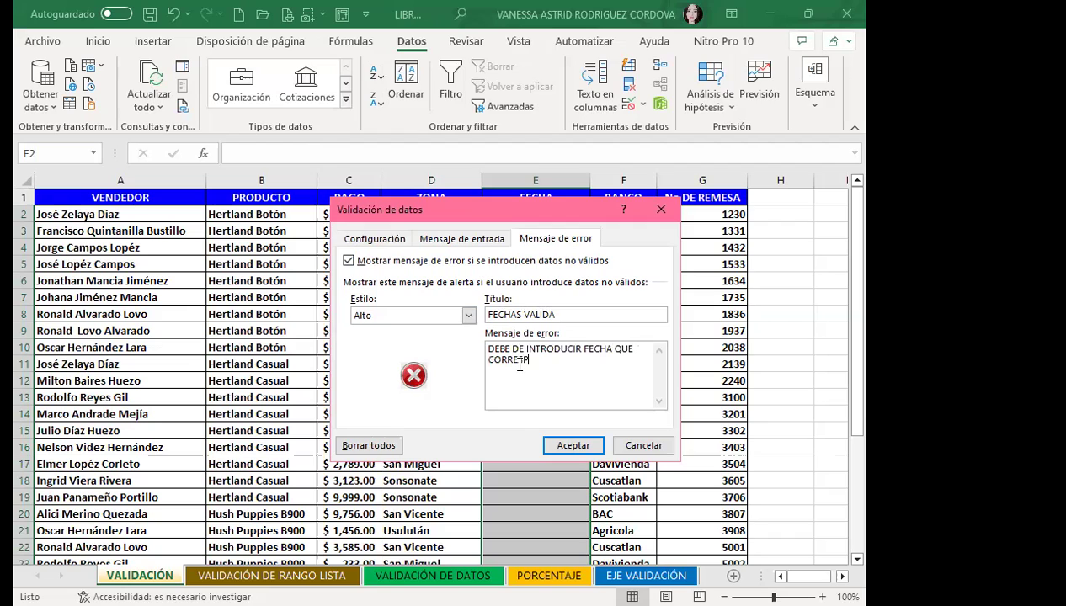
pyautogui.write('ONDA AL MES DE SEP. DEL A')
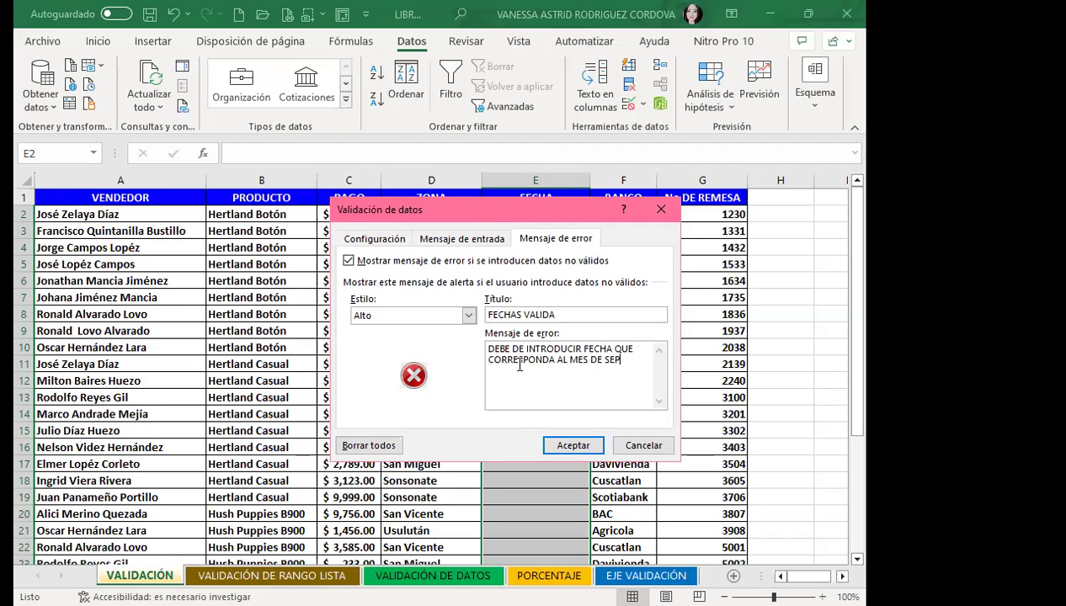
pyautogui.write('ÑO 2022')
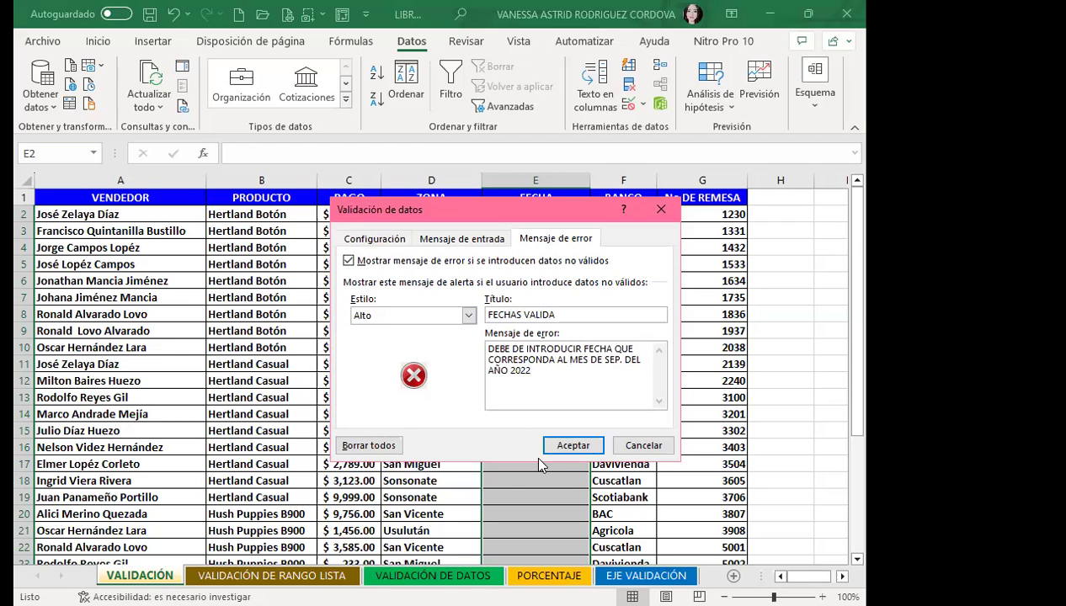
pyautogui.click(560, 446)
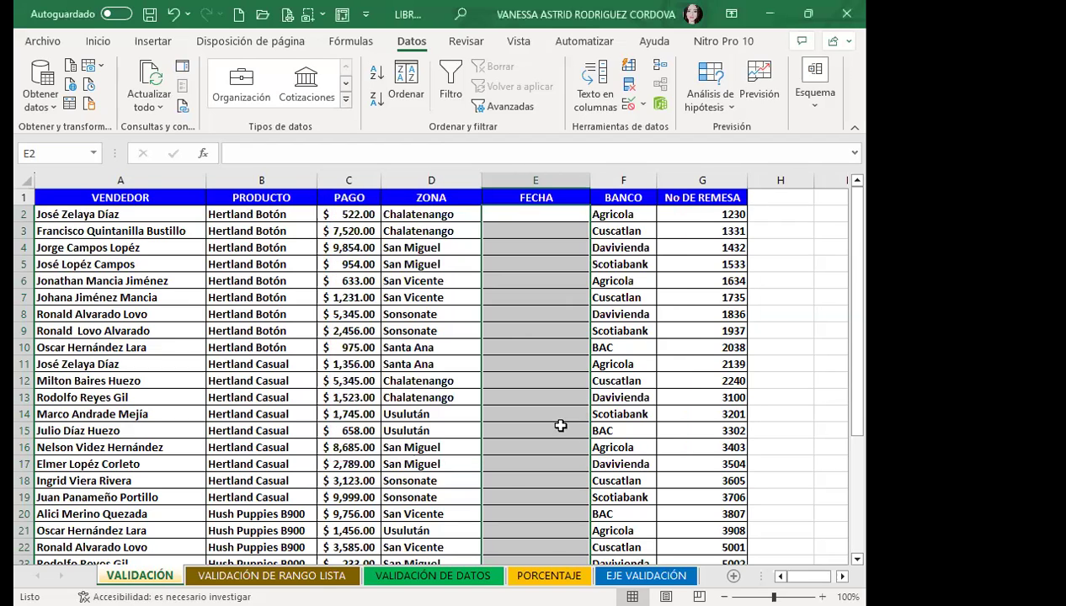
# Step: Test the custom error alert by trying to enter 14/4/2023 in cell E3, and cancel the entry
pyautogui.click(508, 229)
pyautogui.write('1')
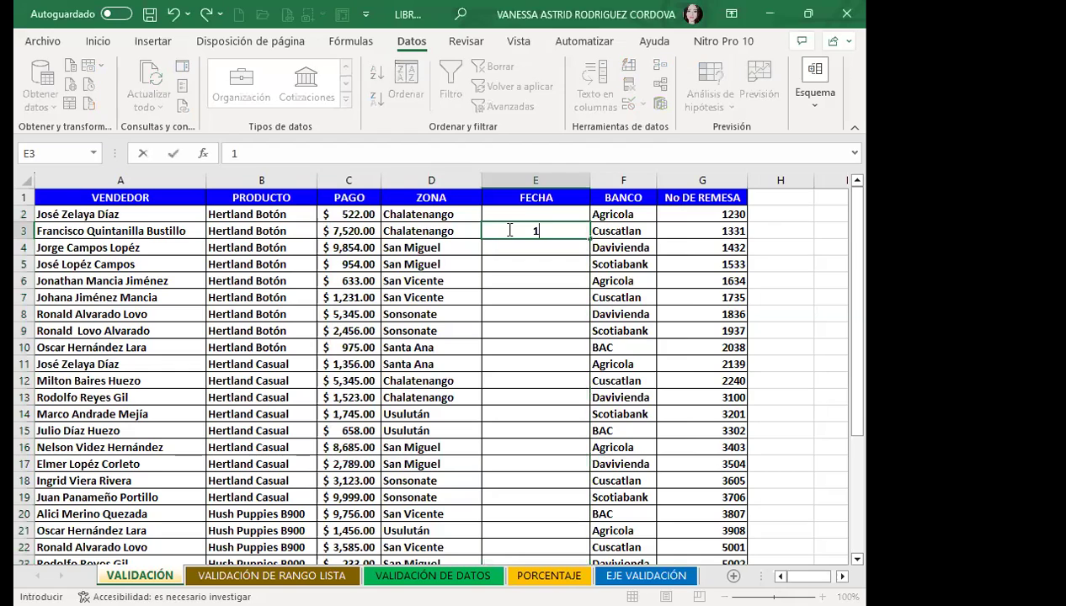
pyautogui.write('4/4/2023')
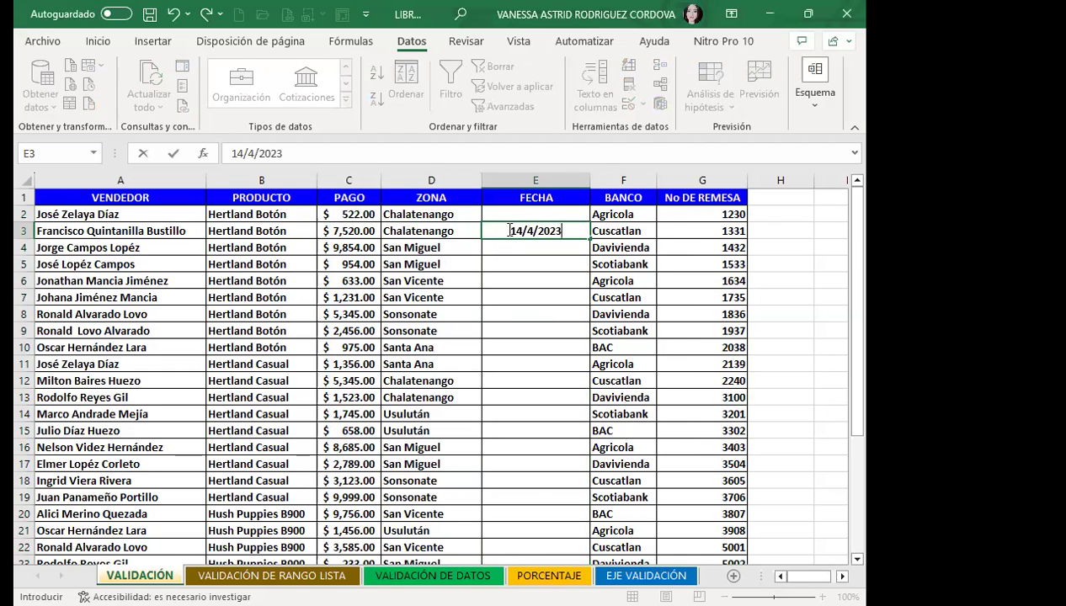
pyautogui.press('Return')
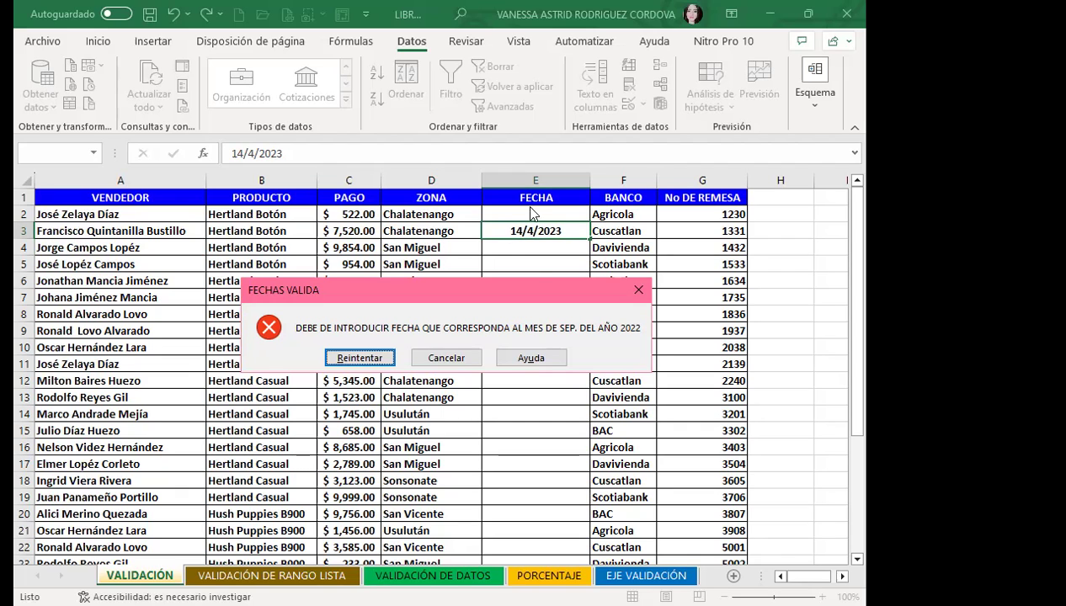
pyautogui.click(451, 360)
pyautogui.click(447, 358)
# Step: Enter the date 12/9/2022 in FECHA cell E2, correcting the mistyped year before accepting it
pyautogui.click(540, 213)
pyautogui.write('12')
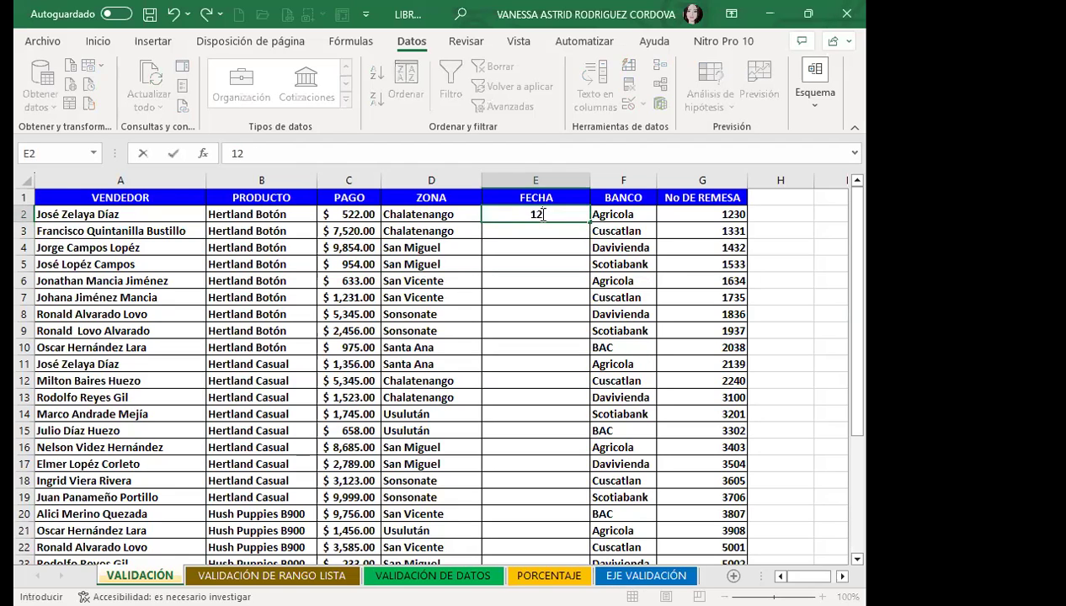
pyautogui.write('/9/20222')
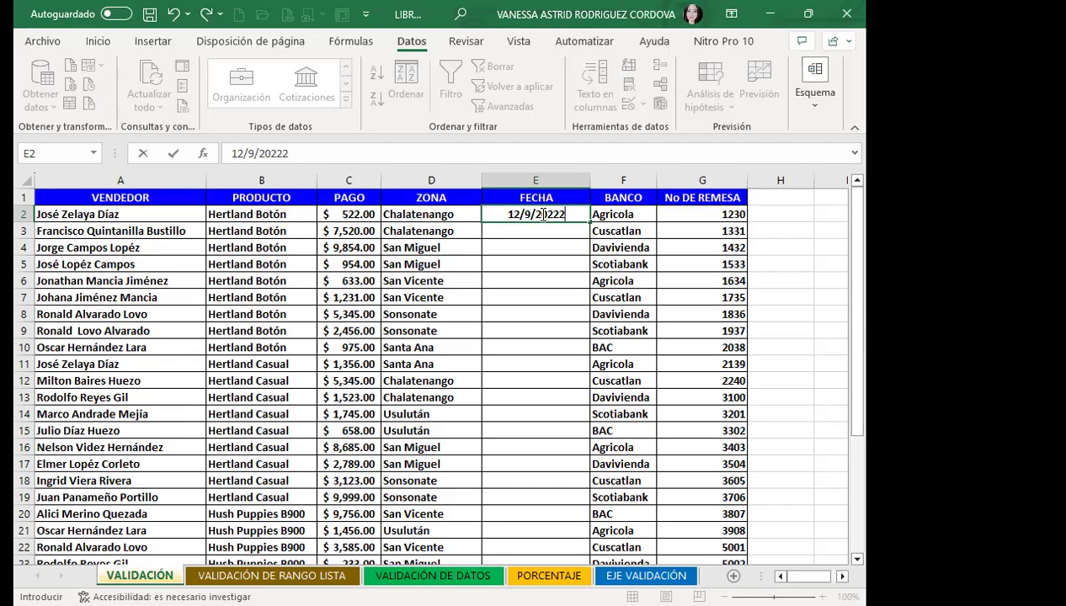
pyautogui.press('Return')
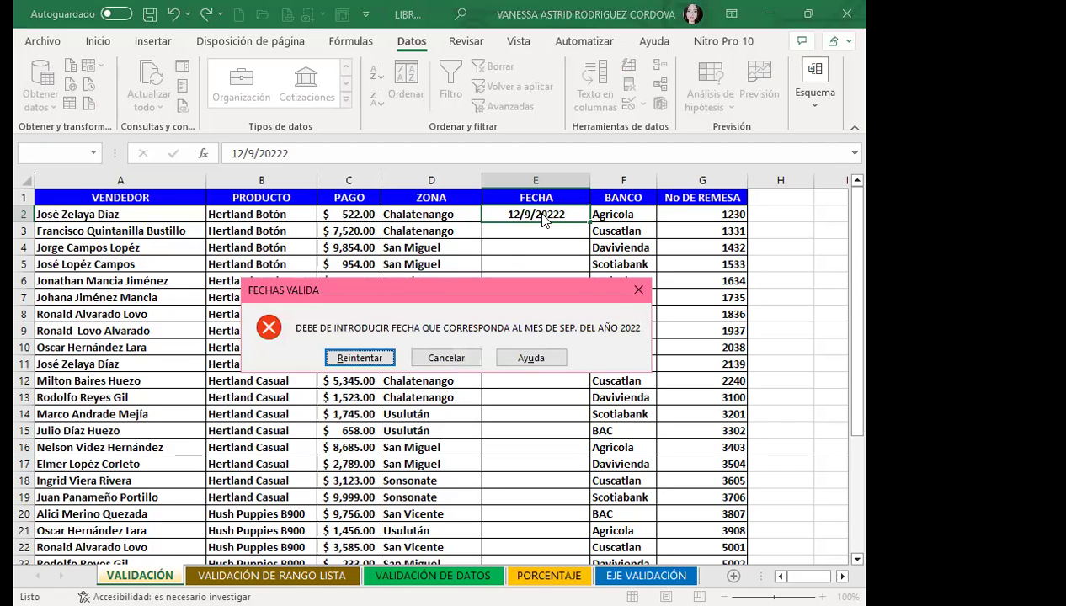
pyautogui.click(360, 360)
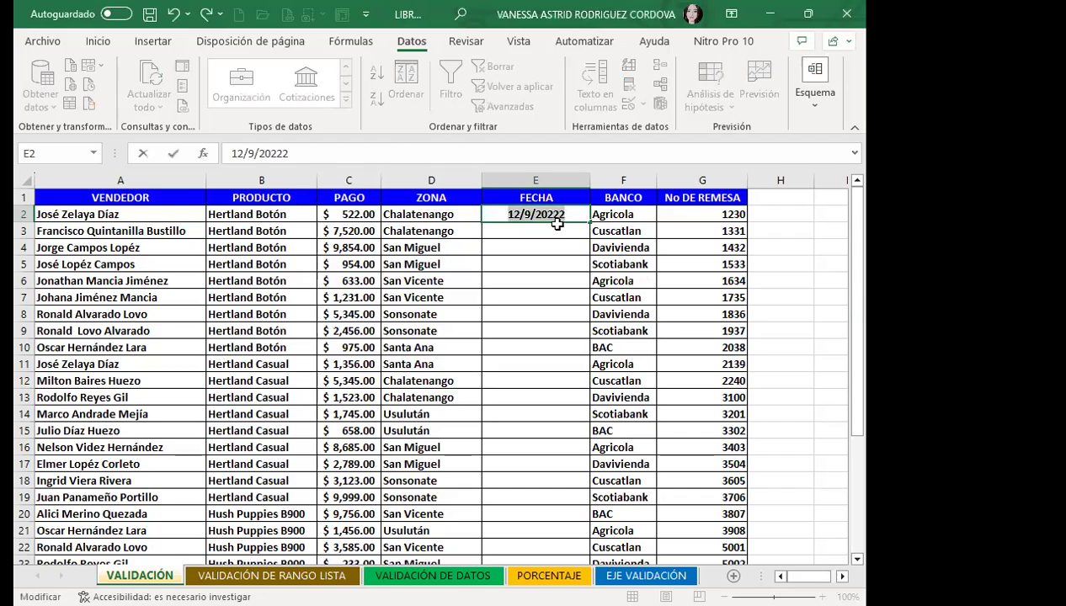
pyautogui.click(554, 216)
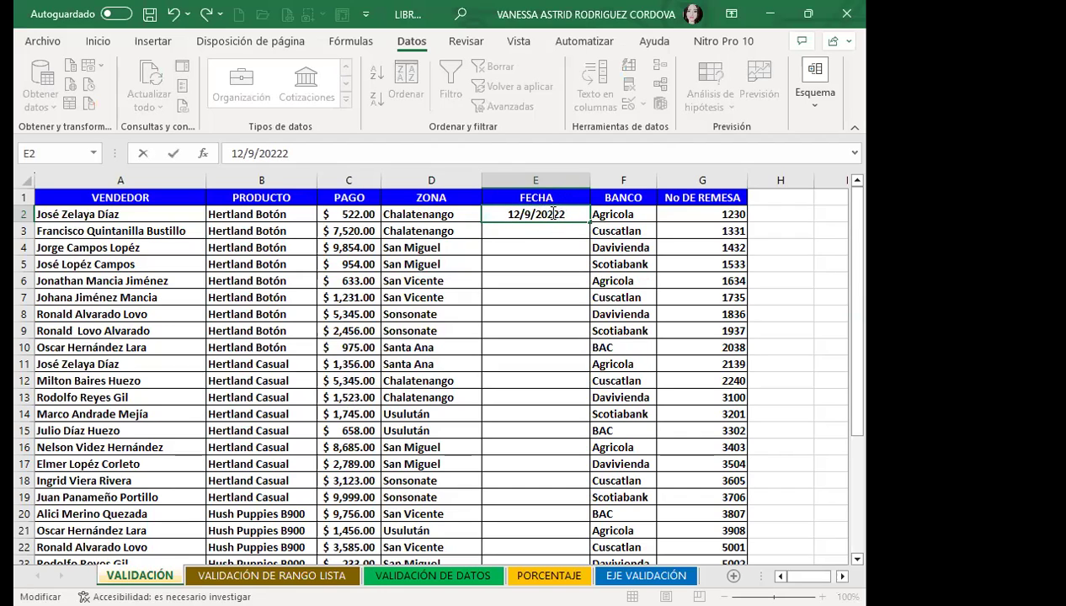
pyautogui.press('BackSpace')
pyautogui.press('Return')
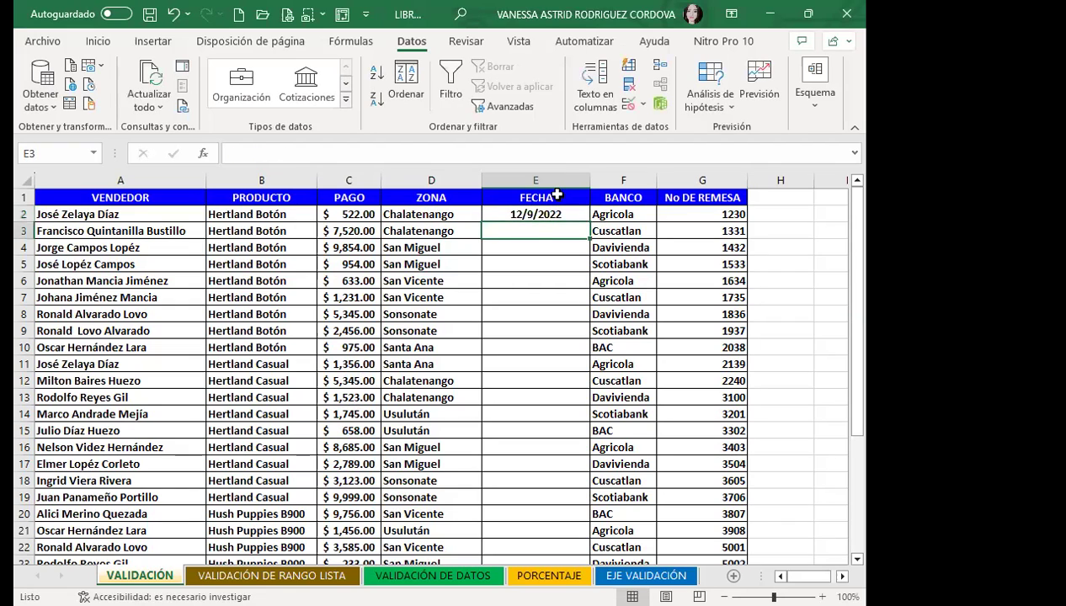
# Step: Enter 5/9/2022 in cell E3 and fill the dates down the FECHA column through E31
pyautogui.write('5/9/2022')
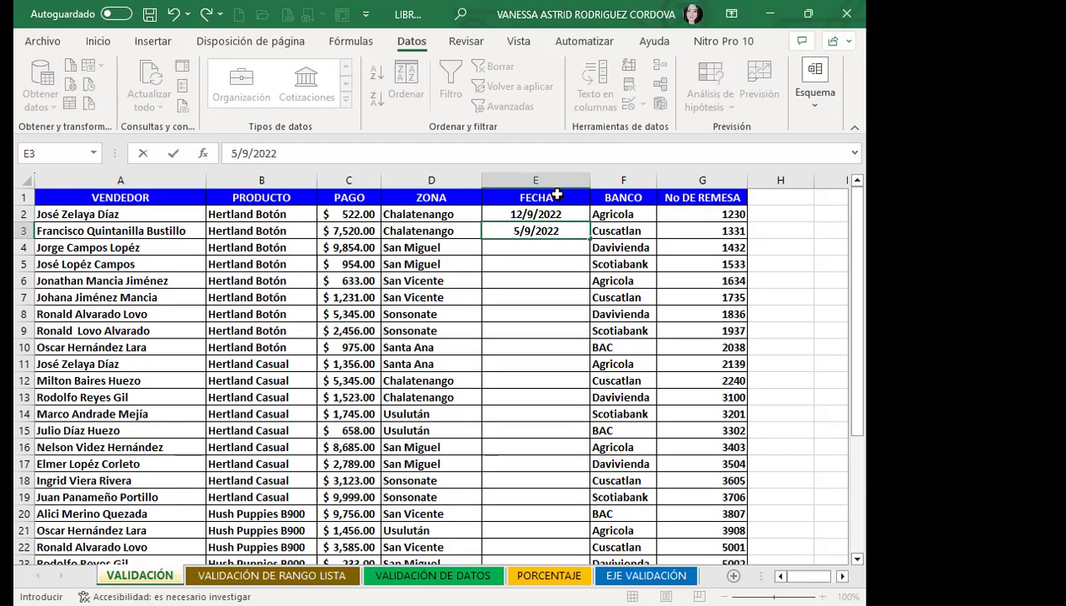
pyautogui.press('Return')
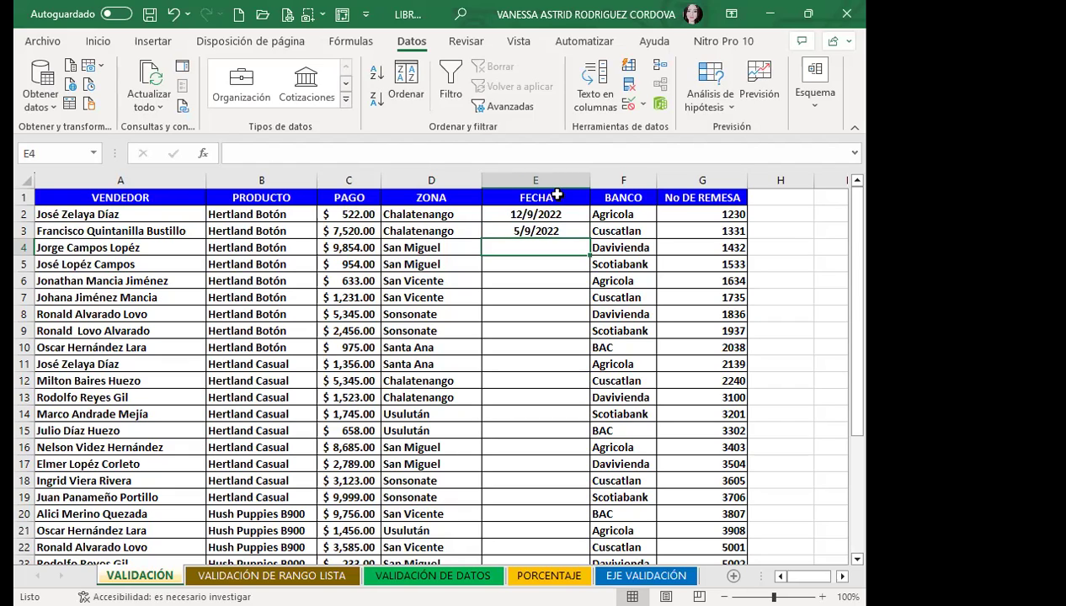
pyautogui.click(538, 233)
pyautogui.moveTo(591, 240); pyautogui.dragTo(550, 508)
pyautogui.scroll(-3, 554, 469)
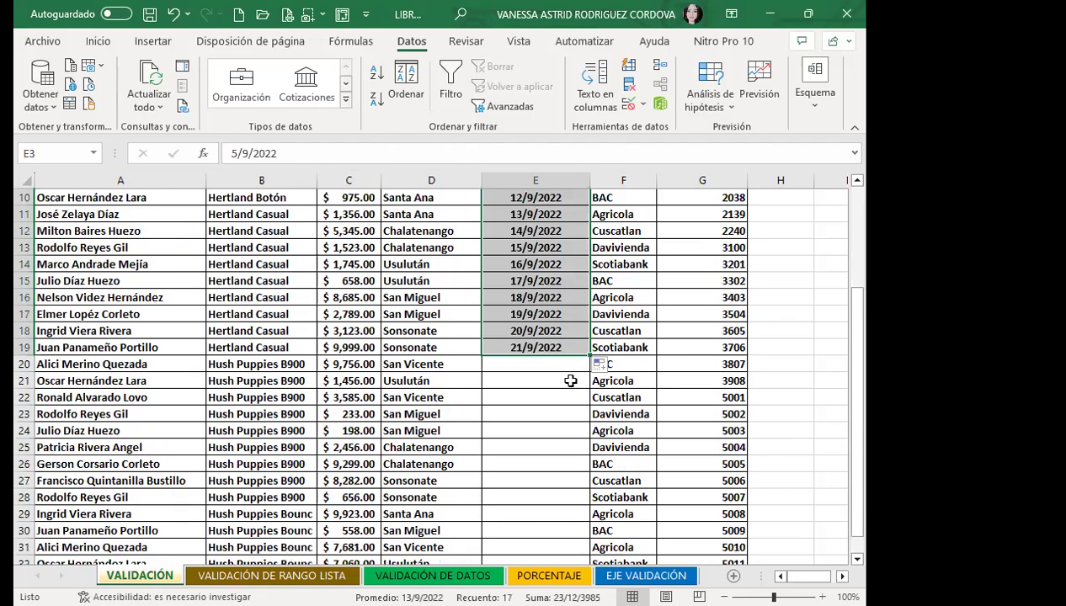
pyautogui.moveTo(589, 353); pyautogui.dragTo(564, 510)
pyautogui.scroll(-2, 570, 471)
pyautogui.moveTo(590, 422); pyautogui.dragTo(588, 450)
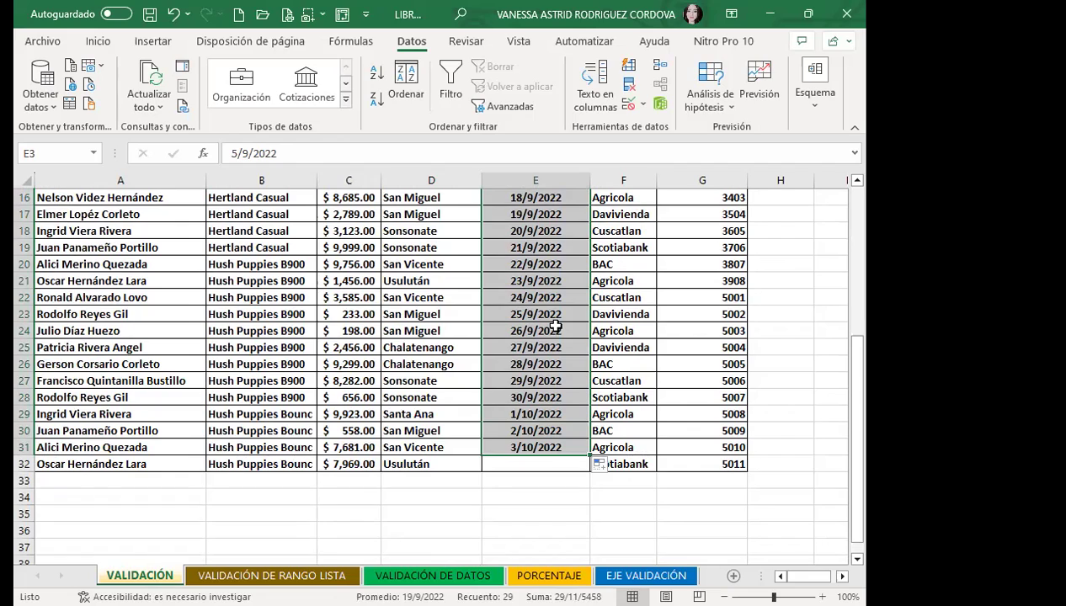
# Step: Examine the filled FECHA dates, especially the cells where September changes to October, against the date restriction
pyautogui.scroll(3, 551, 320)
pyautogui.scroll(2, 535, 302)
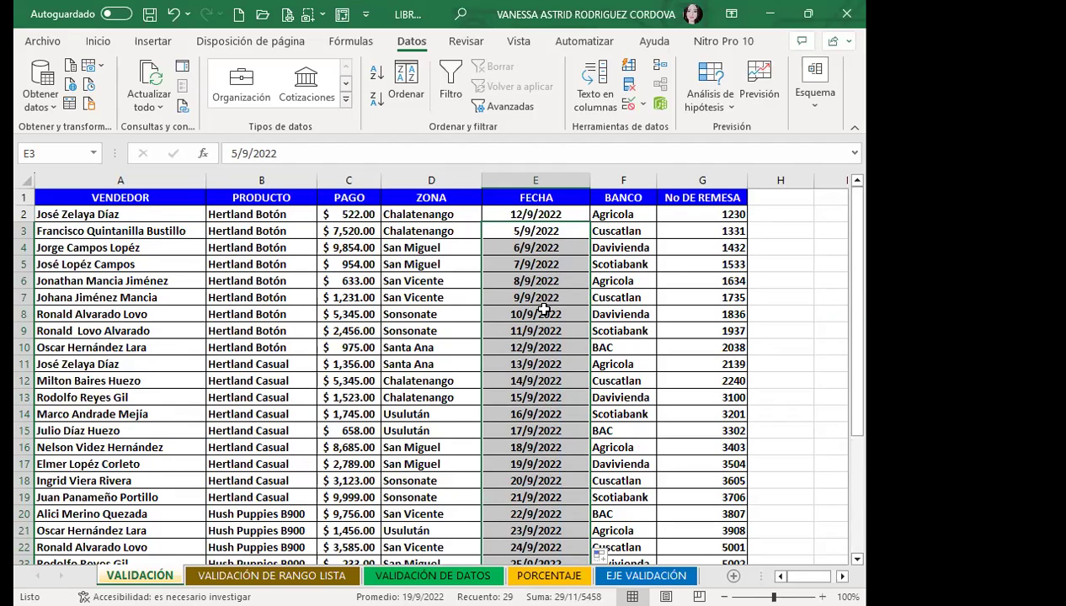
pyautogui.scroll(-5, 543, 310)
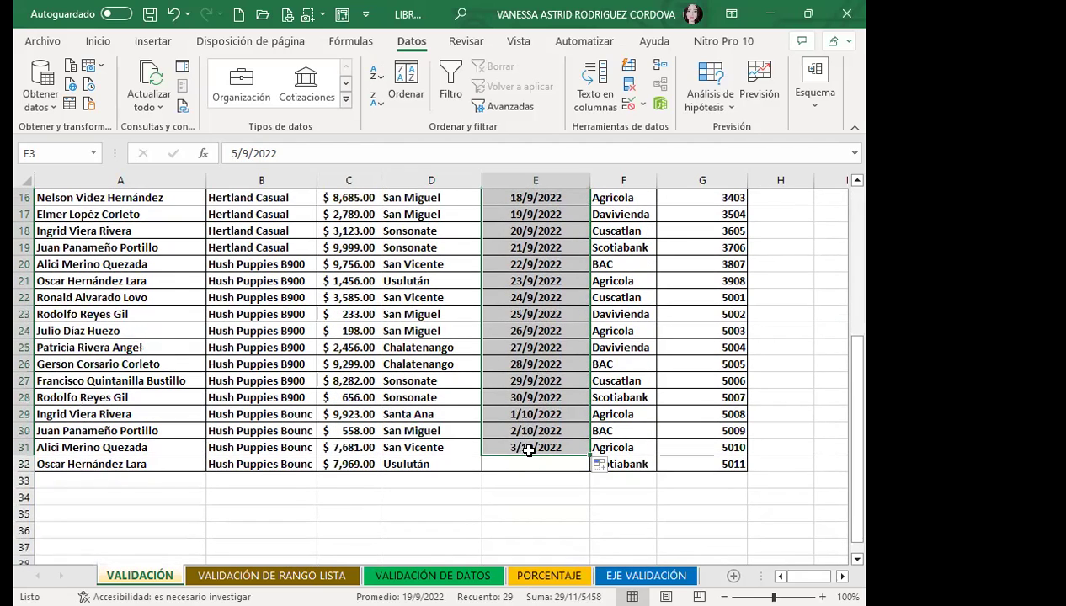
pyautogui.click(524, 419)
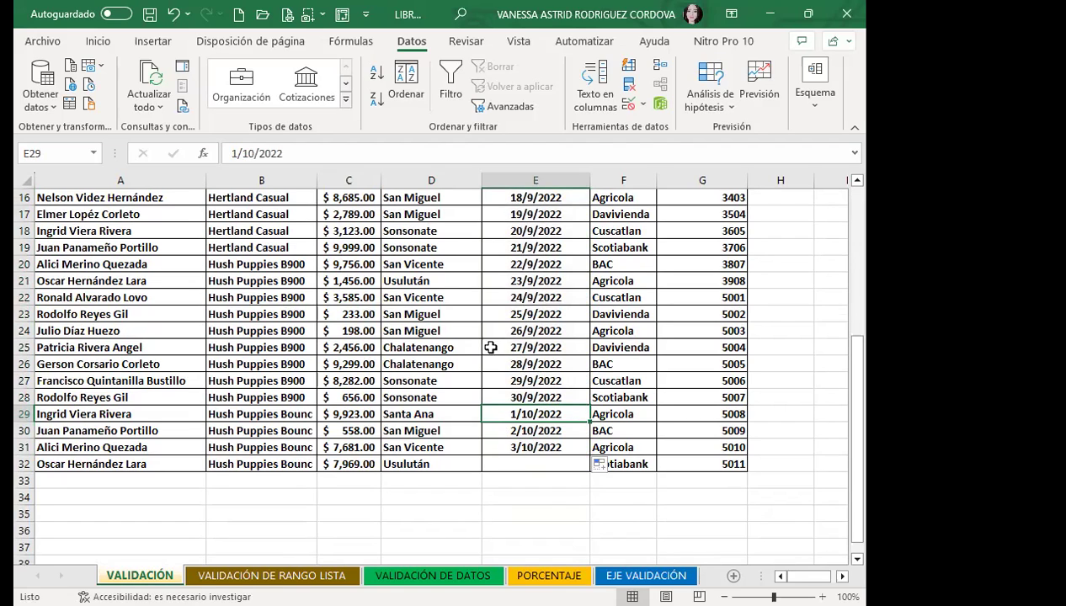
pyautogui.click(537, 383)
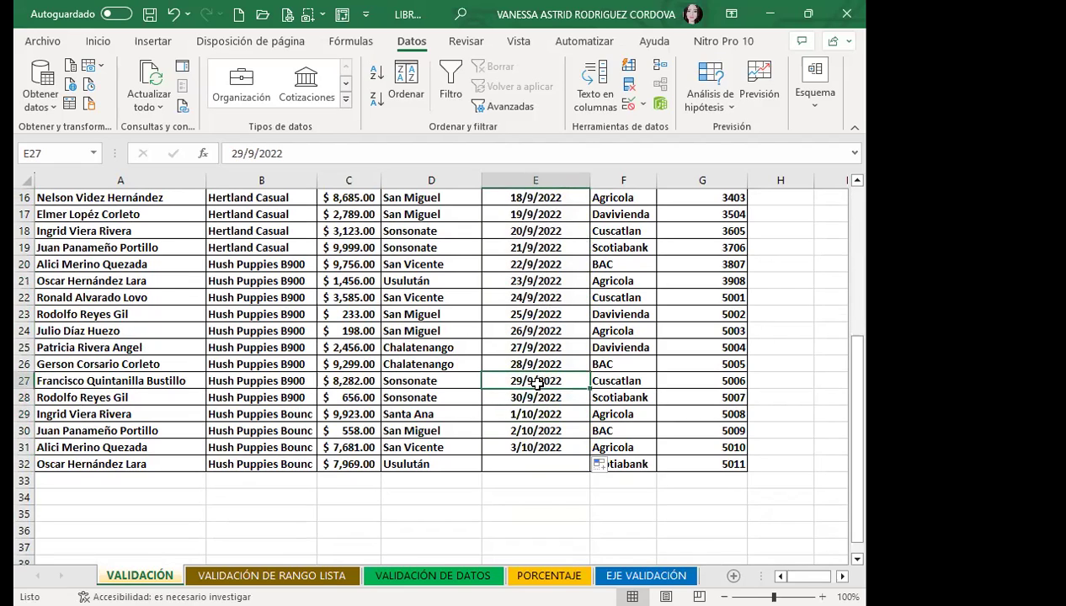
pyautogui.click(545, 416)
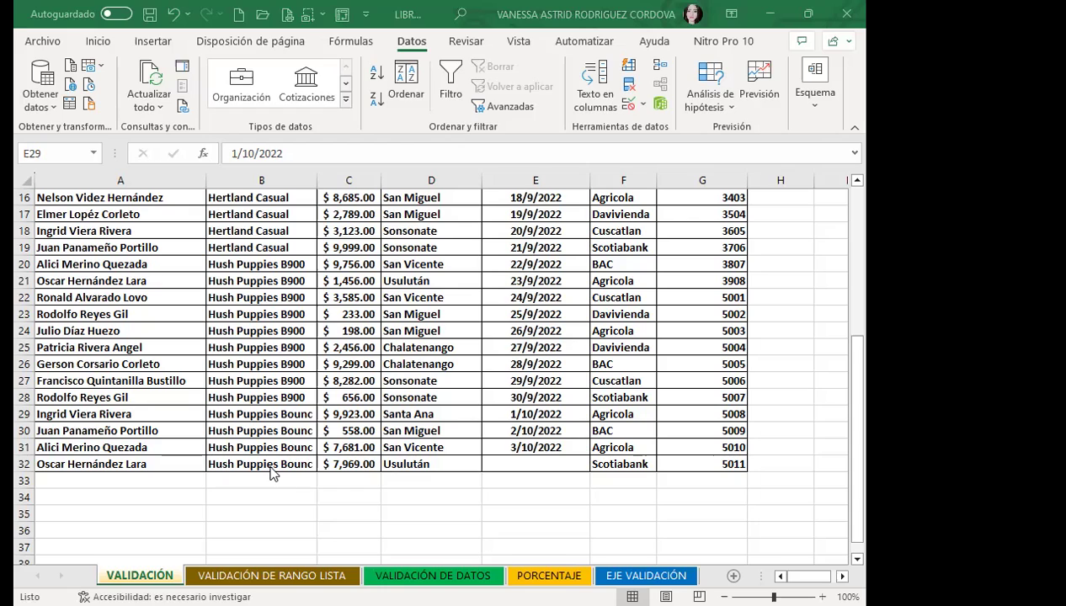
pyautogui.click(424, 363)
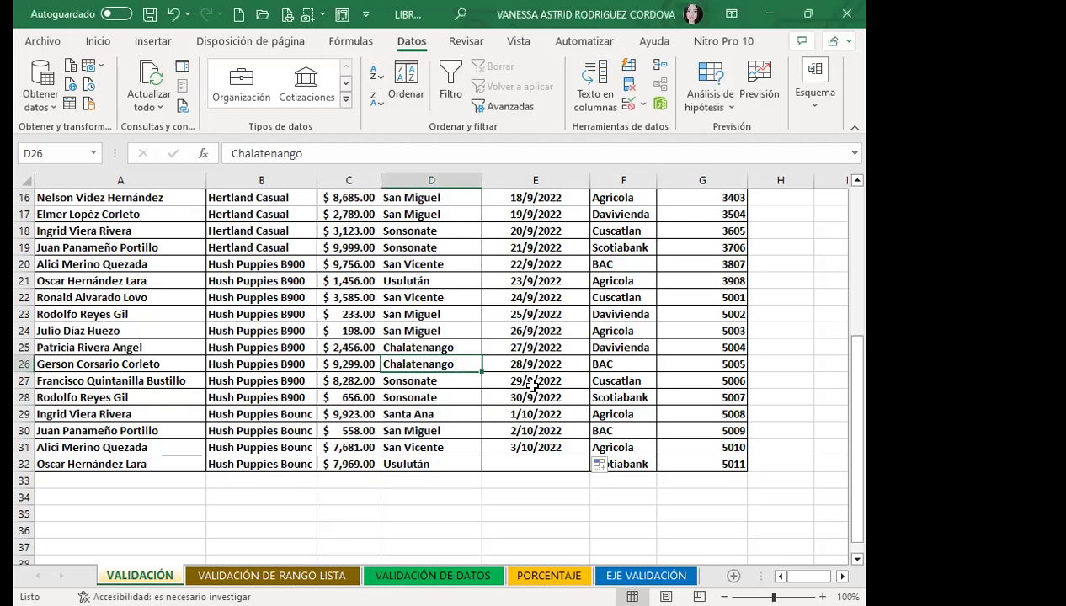
pyautogui.click(530, 413)
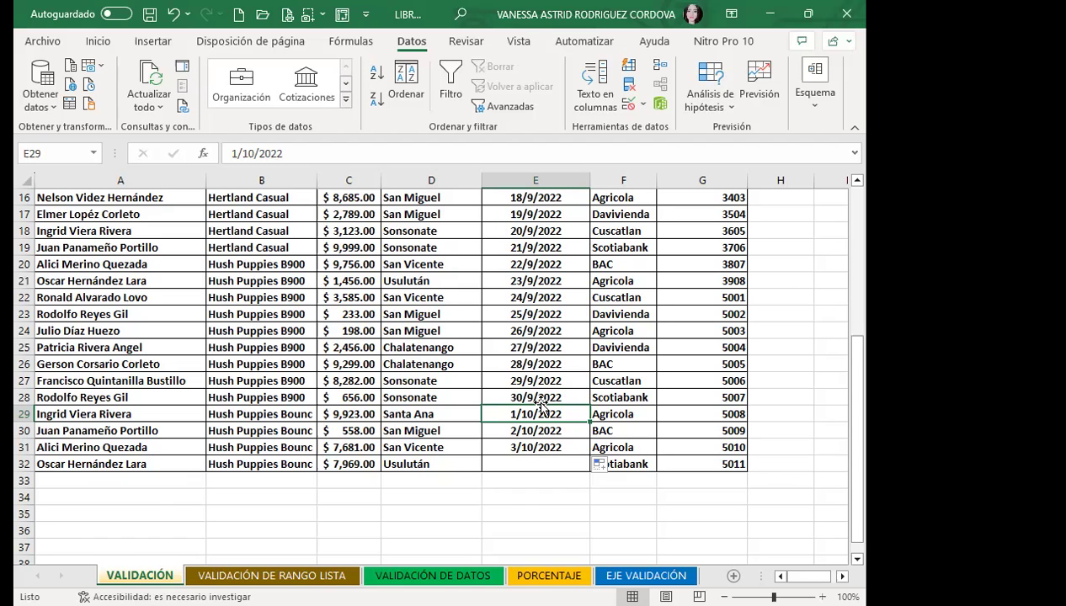
pyautogui.click(538, 397)
pyautogui.scroll(5, 537, 371)
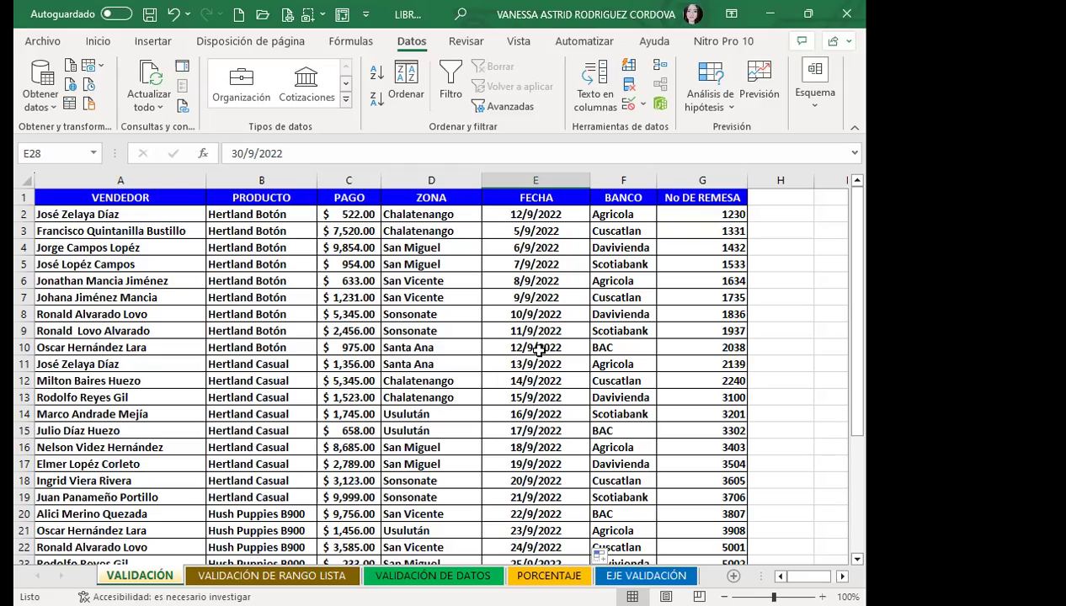
# Step: Test the date restriction by trying to enter 3/10/2022 in cell E32, and cancel the entry
pyautogui.scroll(-2, 539, 353)
pyautogui.scroll(-2, 543, 368)
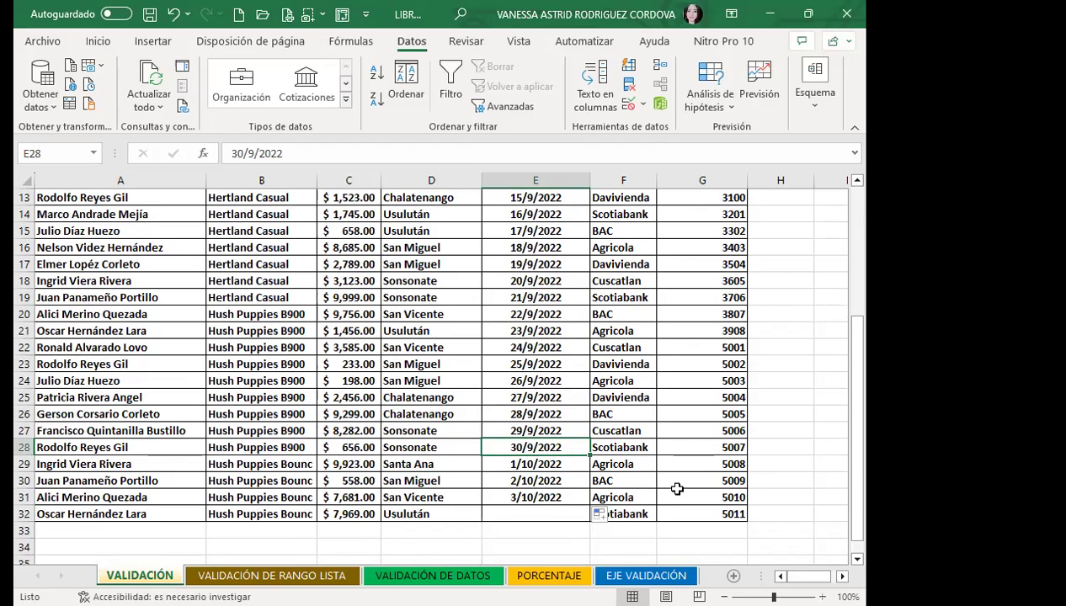
pyautogui.click(552, 513)
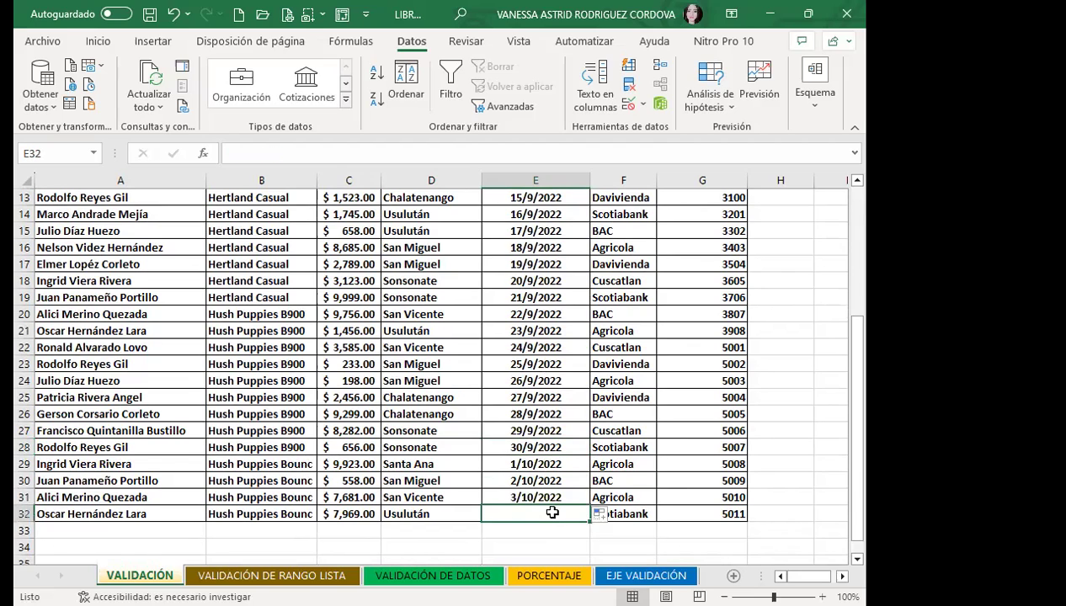
pyautogui.write('3/10/2022')
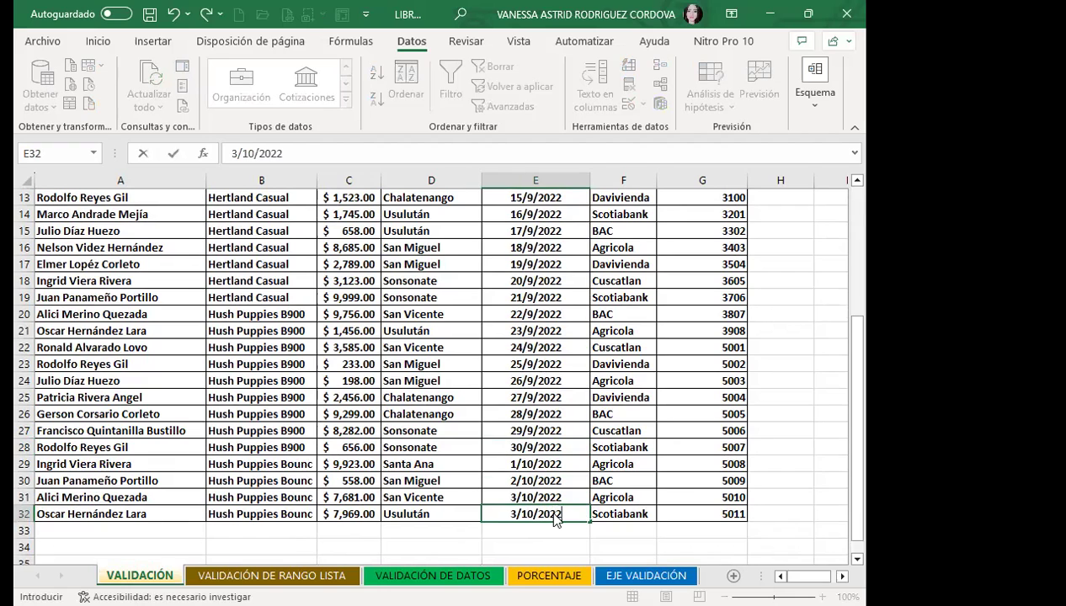
pyautogui.press('Return')
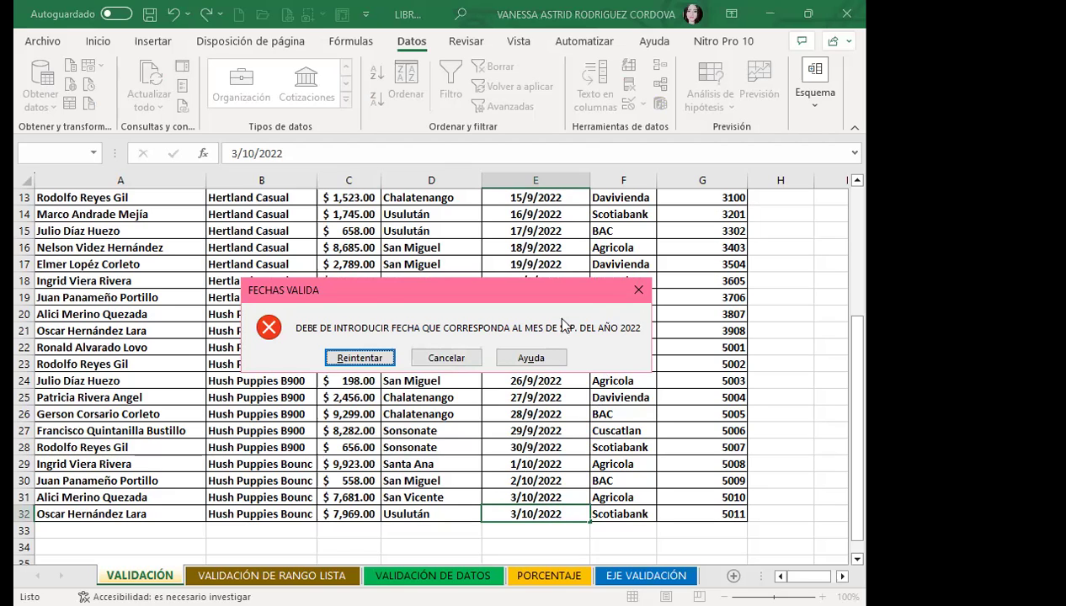
pyautogui.click(635, 290)
# Step: Clear the filled dates from cells E4:E28 of the FECHA column
pyautogui.click(524, 464)
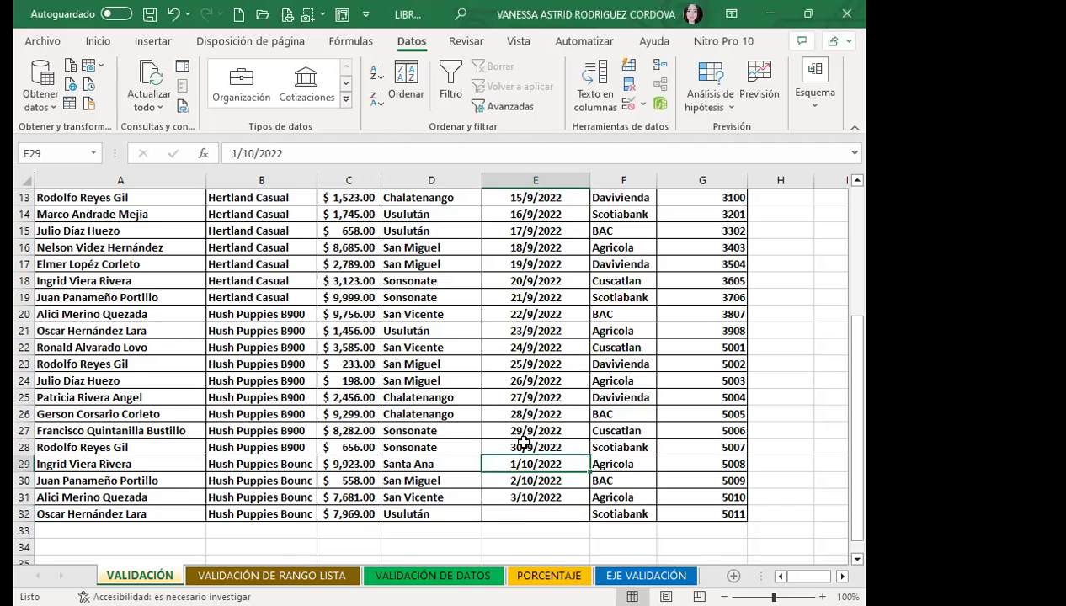
pyautogui.scroll(4, 530, 337)
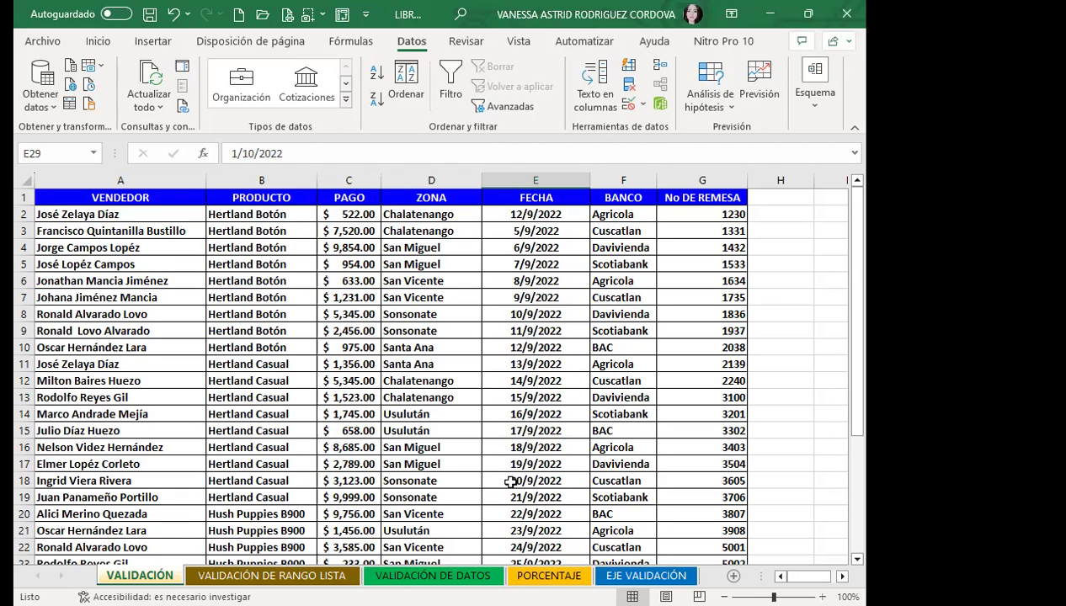
pyautogui.click(496, 396)
pyautogui.moveTo(516, 213); pyautogui.dragTo(519, 476)
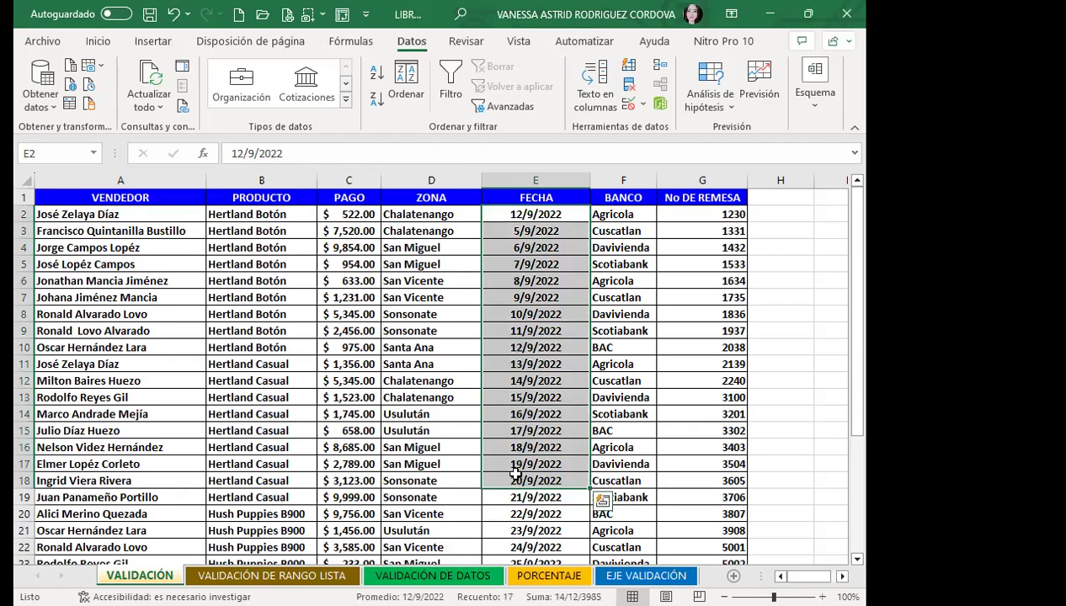
pyautogui.moveTo(518, 246); pyautogui.dragTo(539, 505)
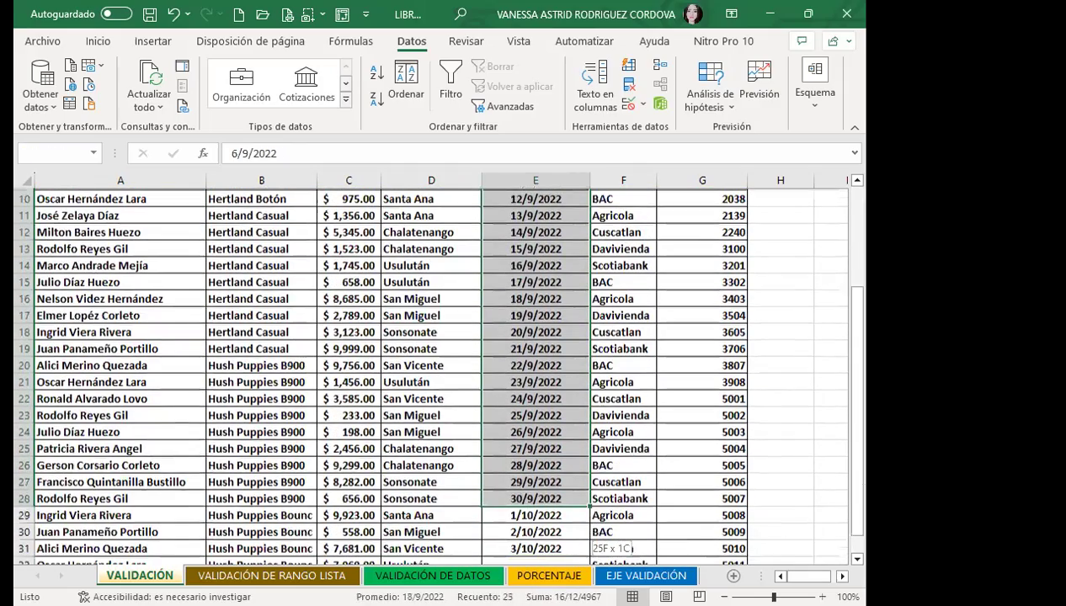
pyautogui.press('Delete')
pyautogui.scroll(3, 522, 463)
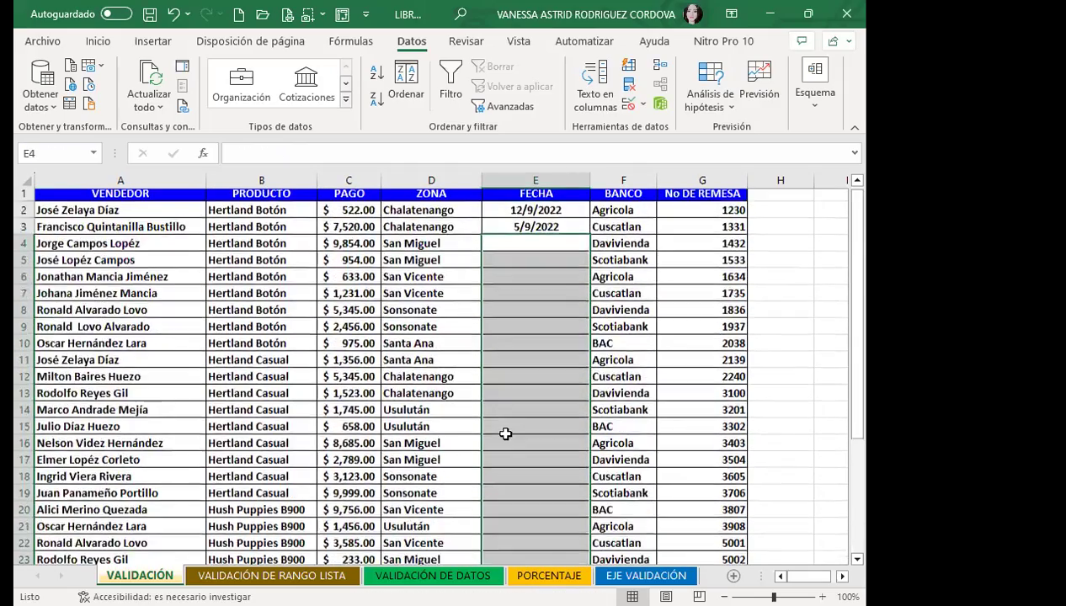
pyautogui.click(535, 309)
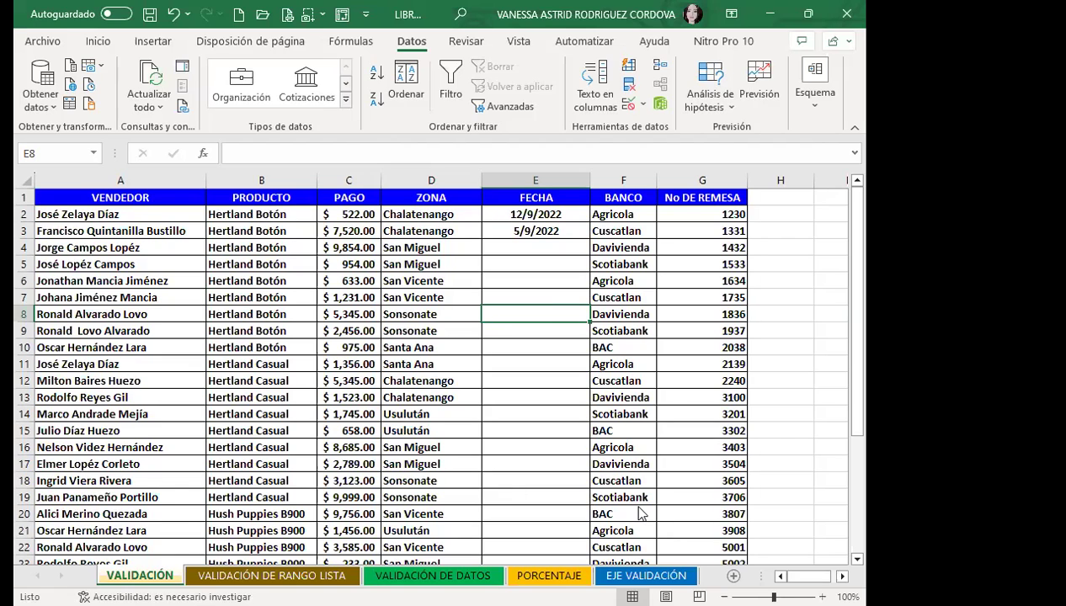
# Step: On the VALIDACIÓN DE DATOS sheet, set a validation rule allowing only whole numbers between 10 and 100 in PRODUCTO cells B2:B11
pyautogui.hotkey('ctrl', 'pagedown')
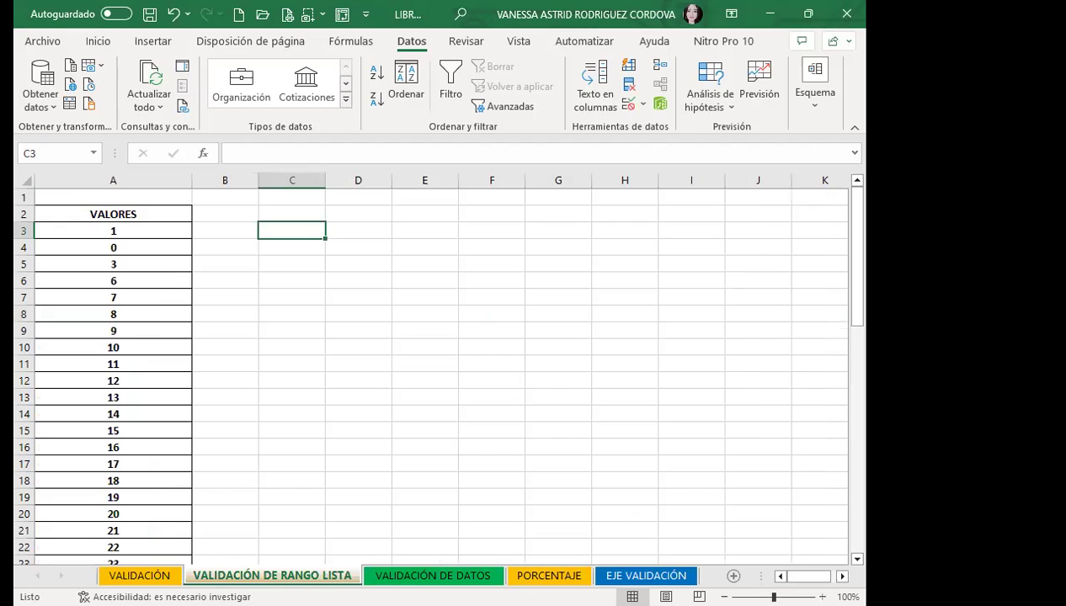
pyautogui.hotkey('ctrl', 'pagedown')
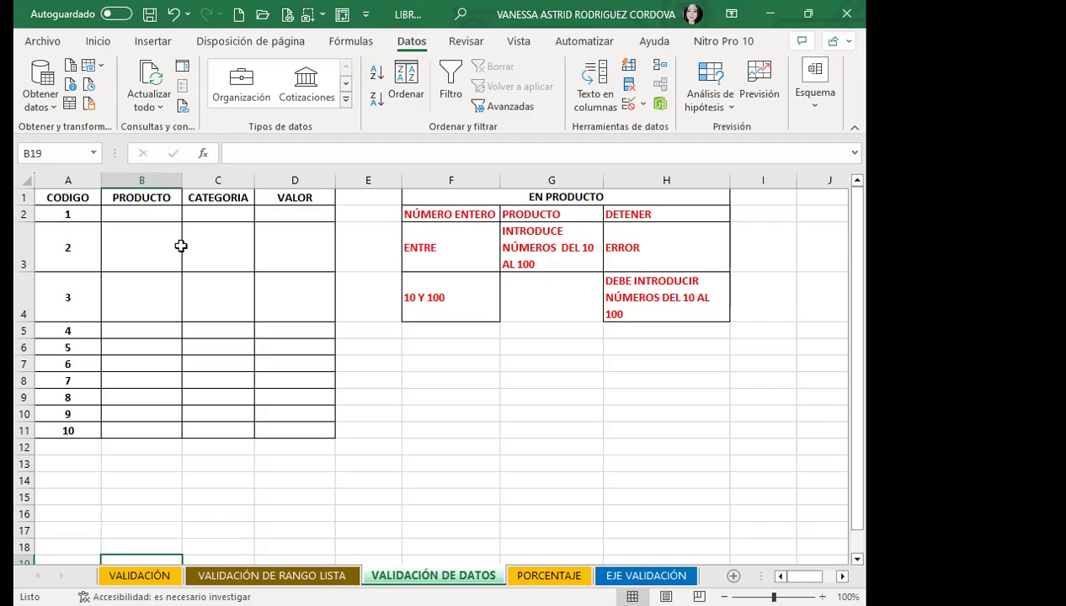
pyautogui.moveTo(159, 215); pyautogui.dragTo(154, 428)
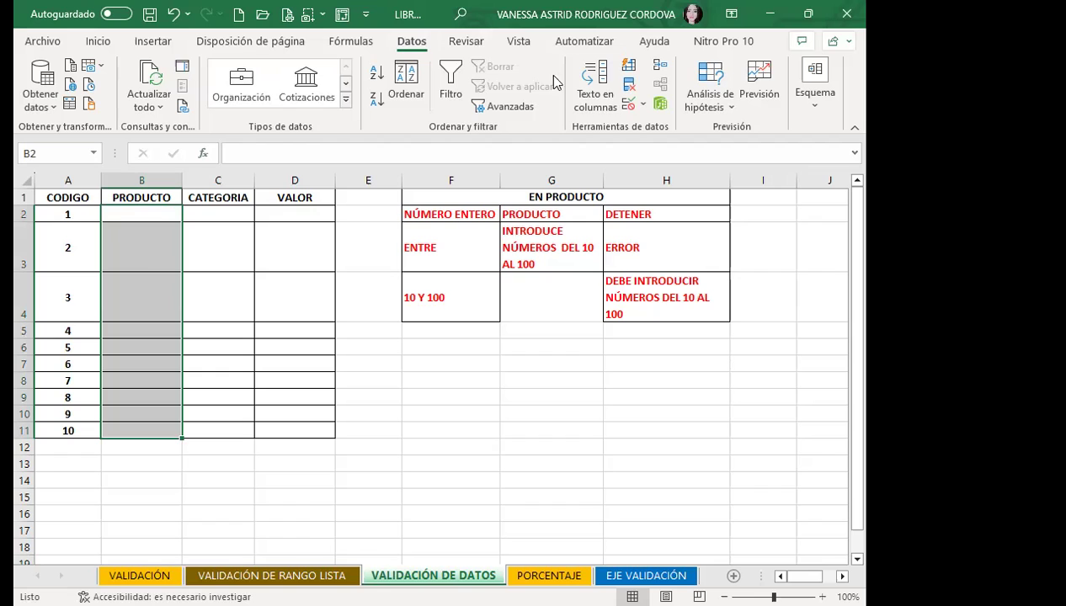
pyautogui.click(627, 103)
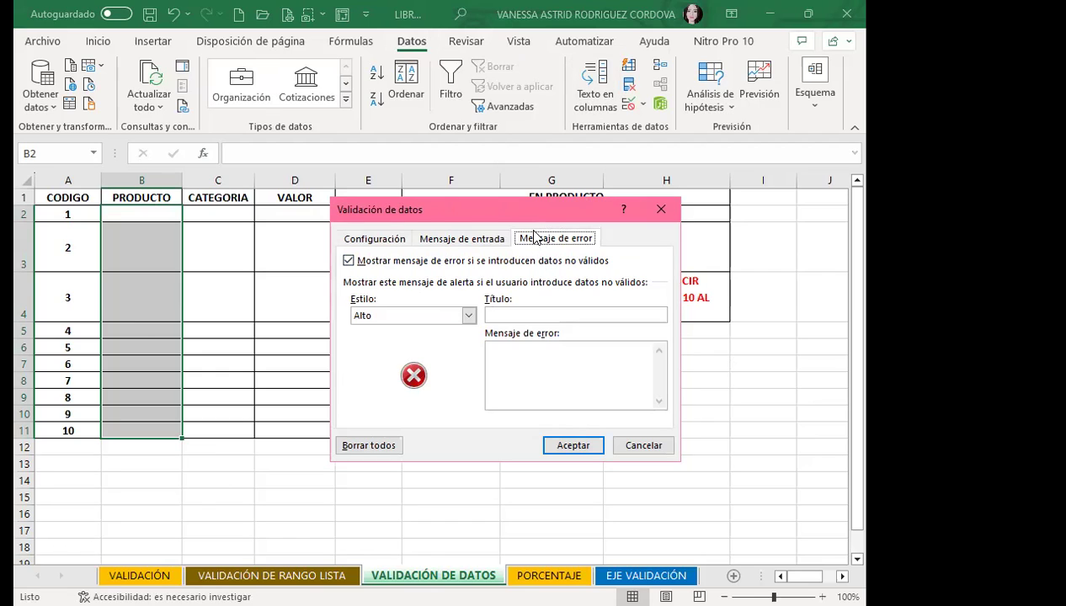
pyautogui.click(380, 242)
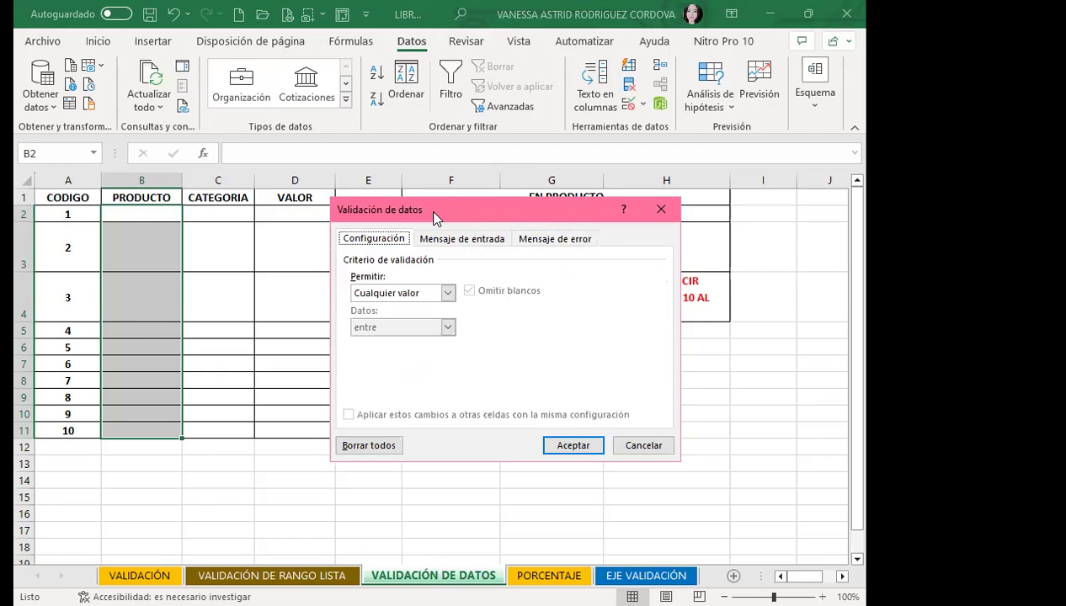
pyautogui.moveTo(637, 222); pyautogui.dragTo(842, 231)
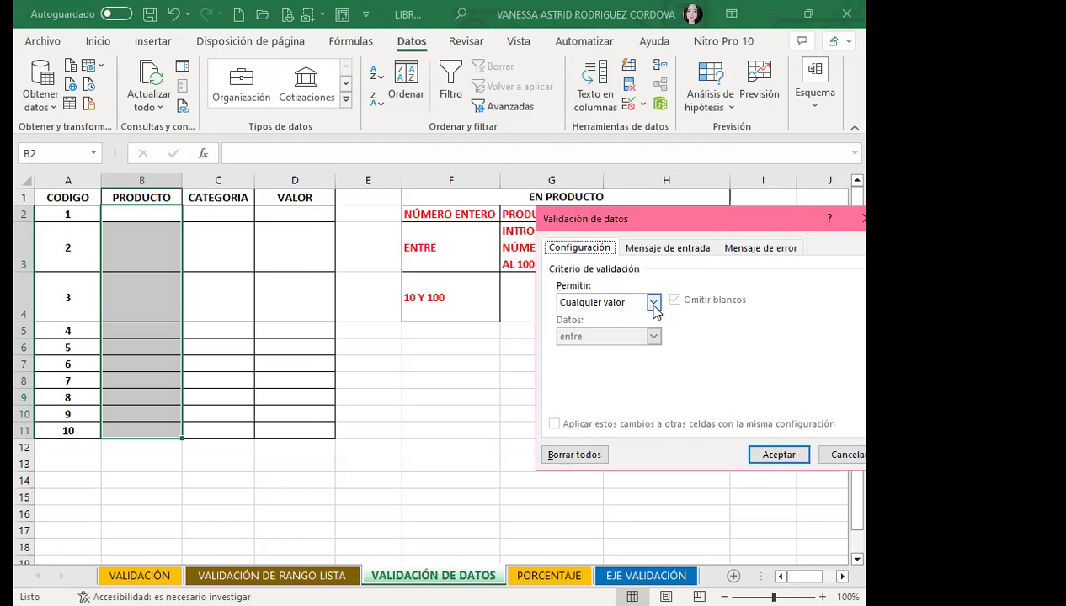
pyautogui.click(653, 303)
pyautogui.click(594, 329)
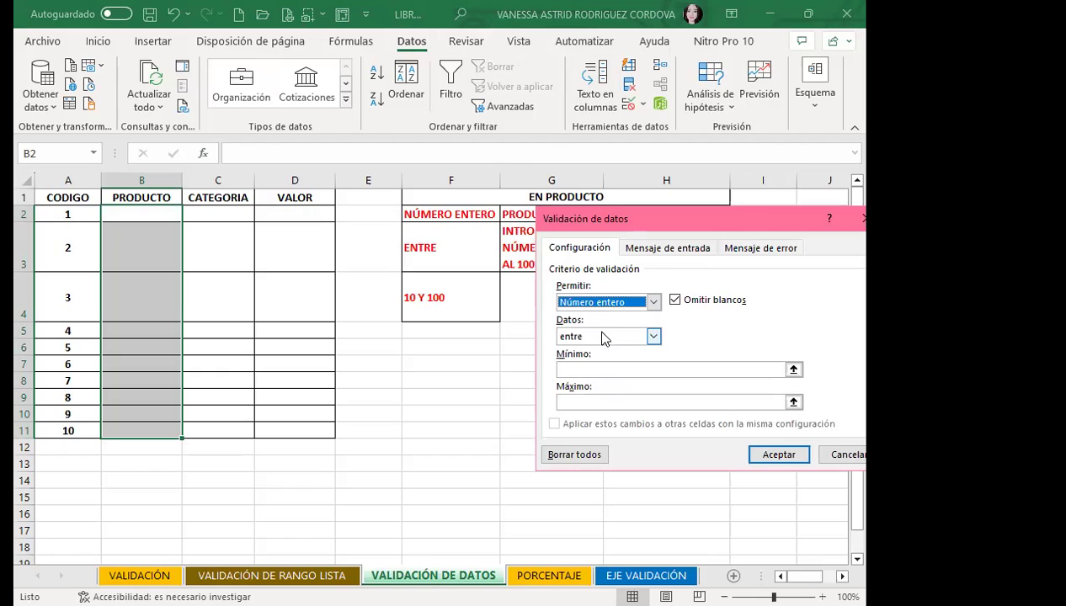
pyautogui.click(573, 367)
pyautogui.write('10')
pyautogui.click(564, 402)
pyautogui.write('100')
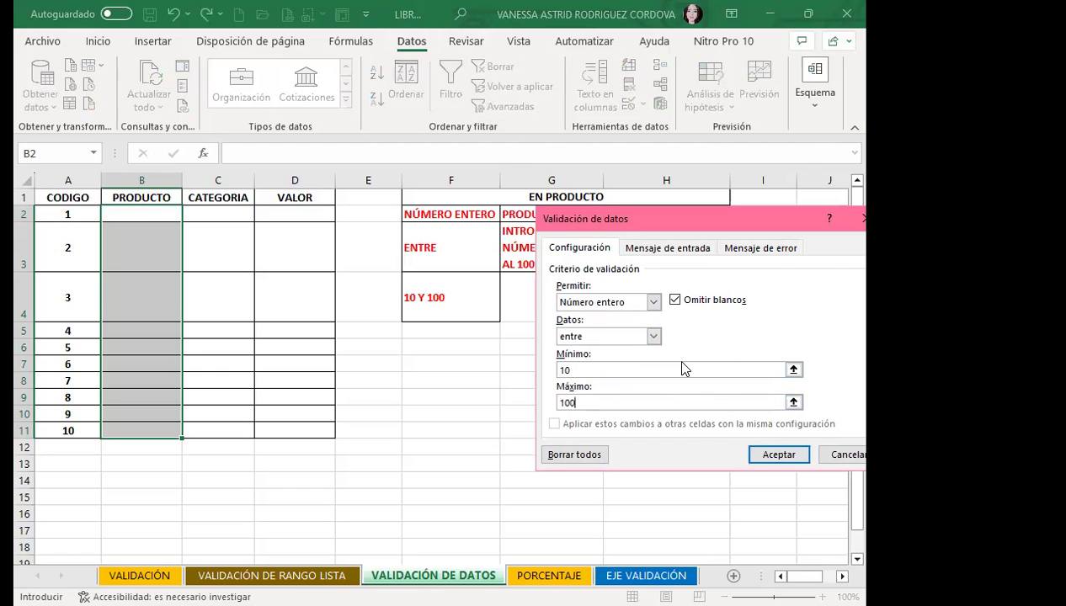
# Step: Title the error alert for the PRODUCTO validation DETENER
pyautogui.click(757, 248)
pyautogui.click(708, 324)
pyautogui.write('DETENE')
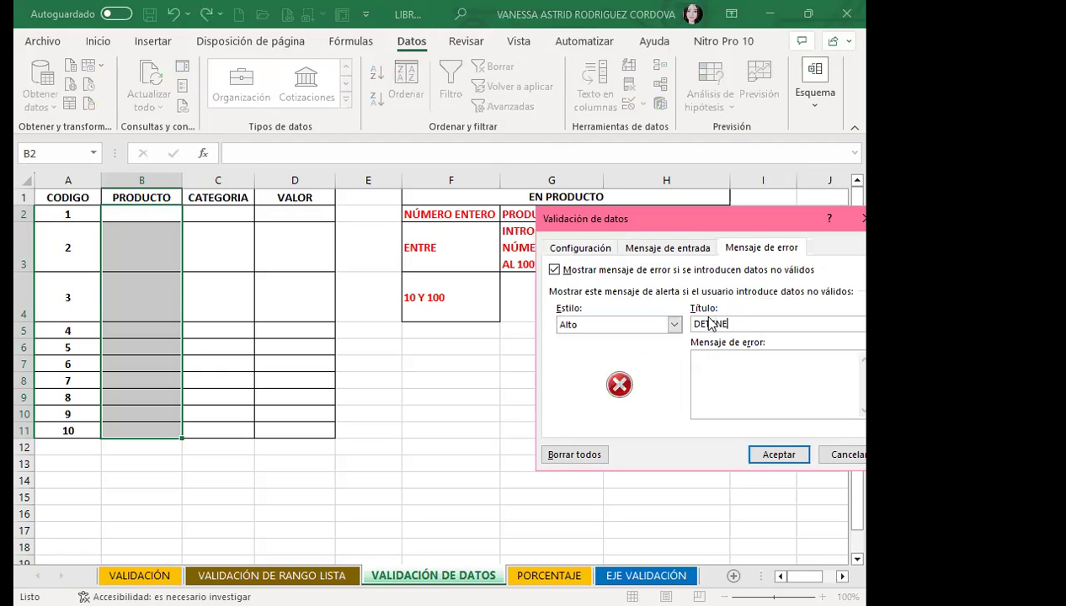
pyautogui.write('T')
pyautogui.press('BackSpace')
pyautogui.write('R')
# Step: Set the error message to NÚMEROS DEL 10 AL 100 and apply the validation to the PRODUCTO cells
pyautogui.click(720, 383)
pyautogui.write('NÚMEROS DEL 10MAL')
pyautogui.press('BackSpace')
pyautogui.press('BackSpace')
pyautogui.press('BackSpace')
pyautogui.write('10')
pyautogui.press('BackSpace')
pyautogui.press('BackSpace')
pyautogui.write('AL 100')
pyautogui.click(775, 459)
# Step: Test the whole-number restriction by trying 5 in cell B2, and replace it with 10
pyautogui.click(132, 213)
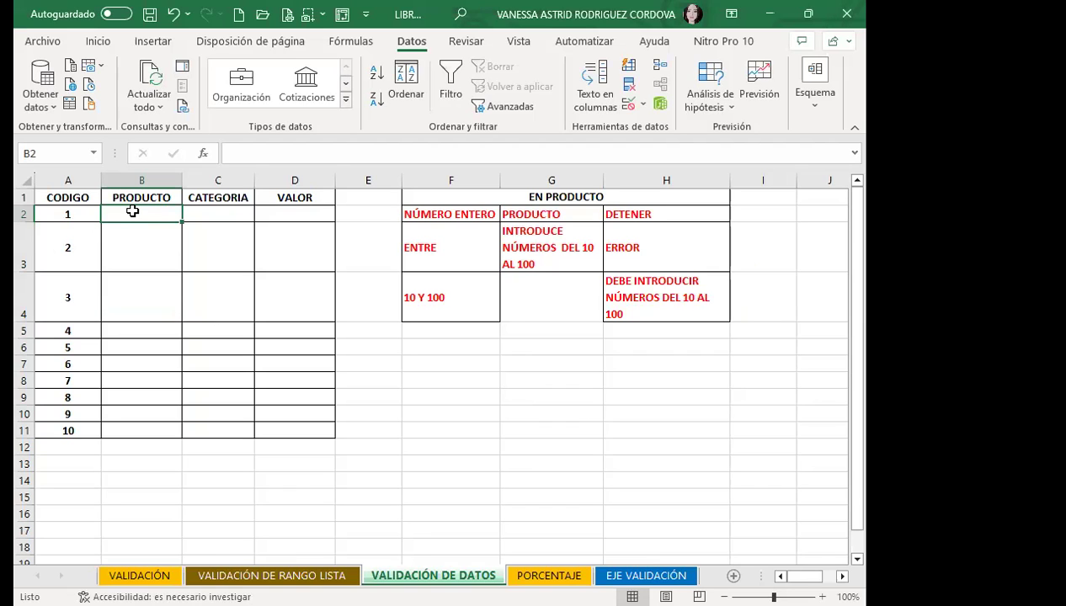
pyautogui.write('5')
pyautogui.press('Return')
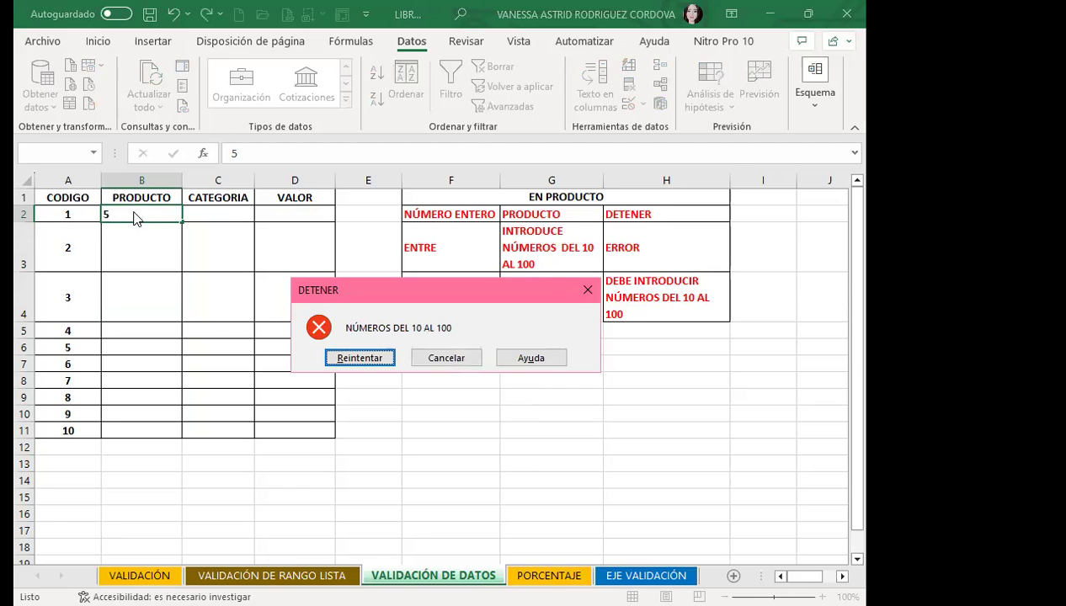
pyautogui.press('Return')
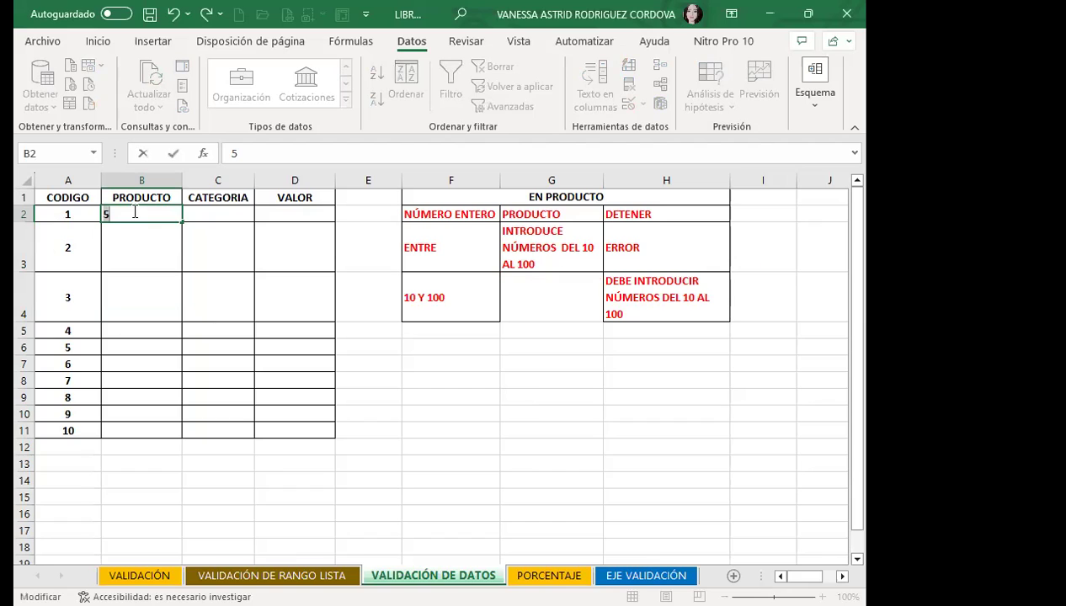
pyautogui.write('10')
pyautogui.press('Return')
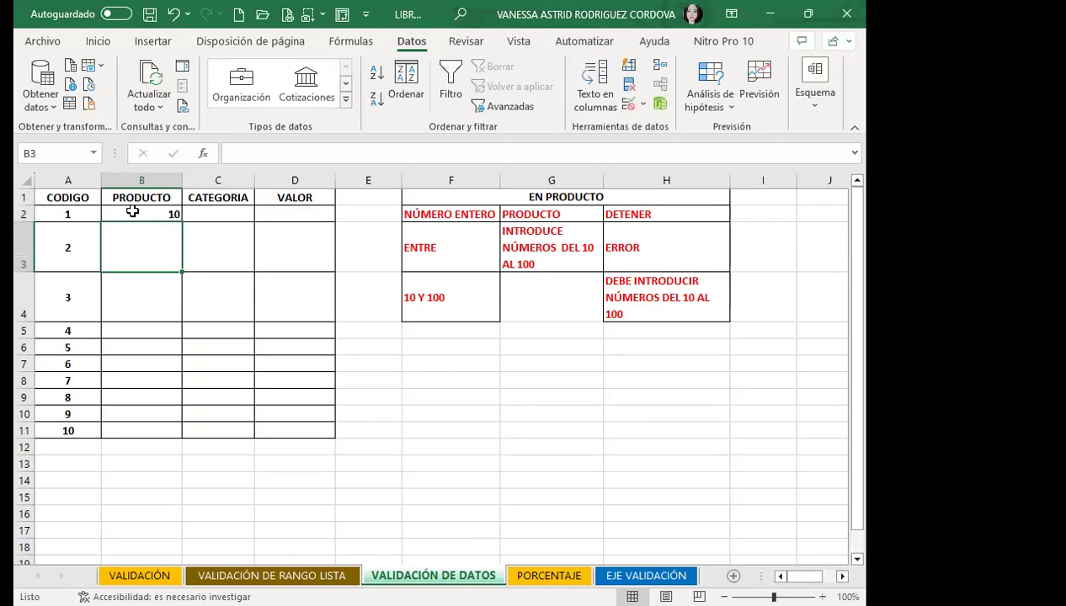
# Step: Test the upper limit by trying to enter 101 in cell B3, and discard the entry
pyautogui.write('101')
pyautogui.press('Return')
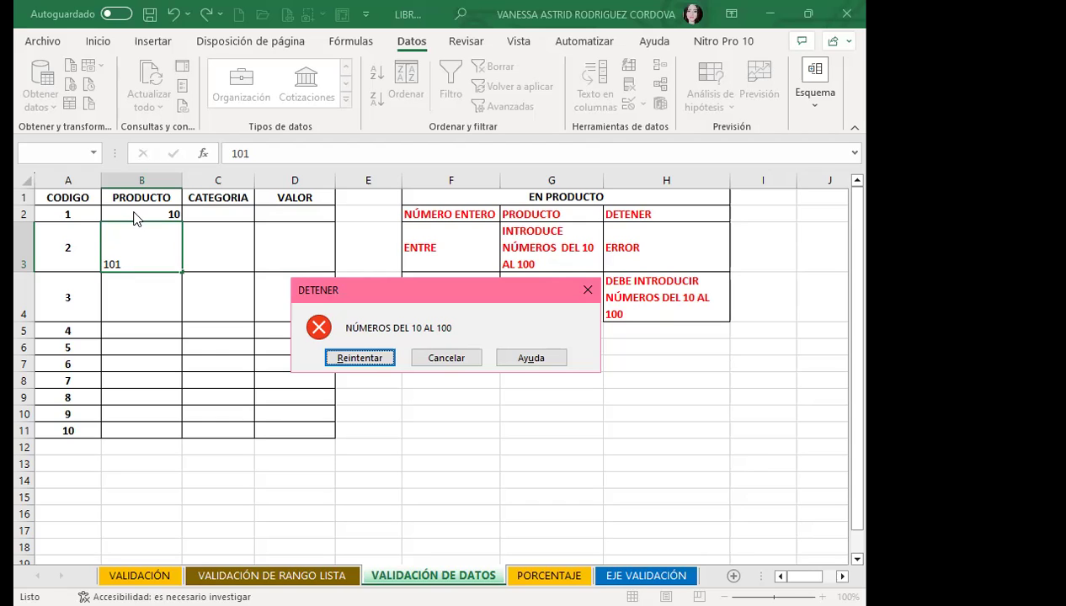
pyautogui.press('Return')
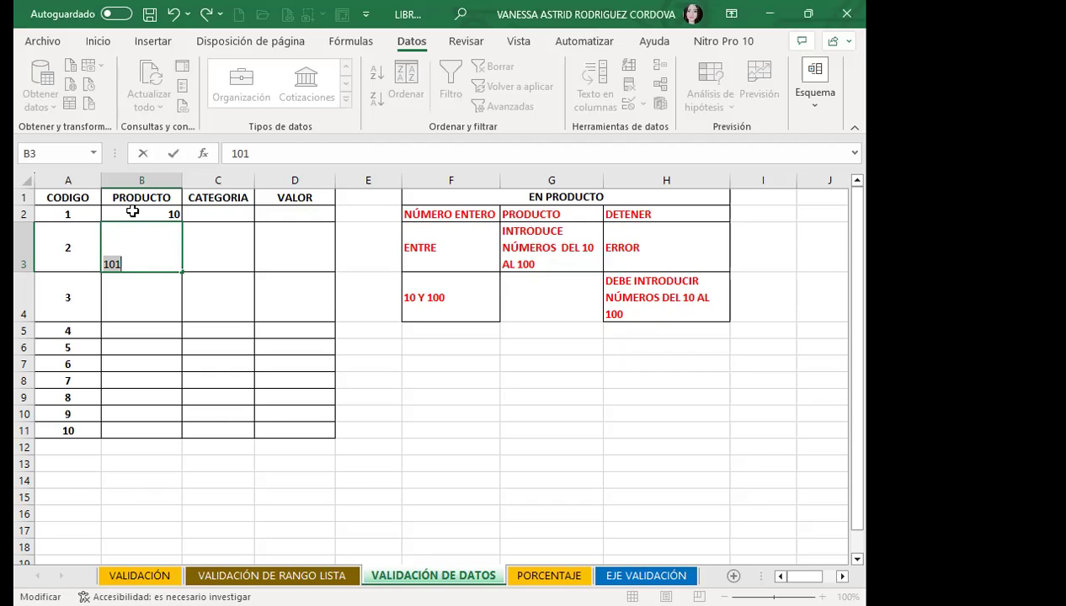
pyautogui.press('BackSpace')
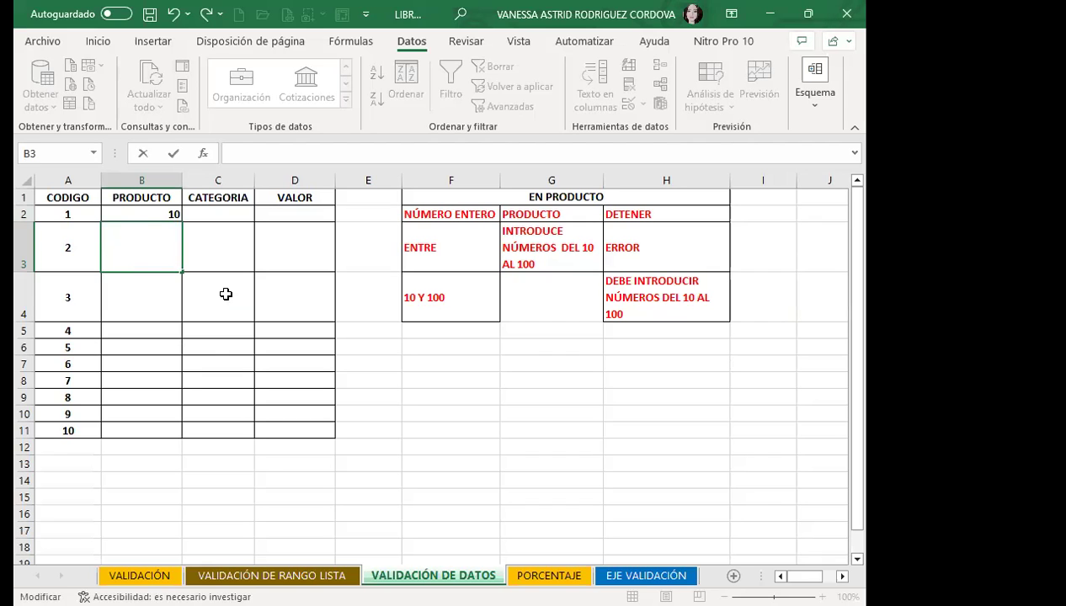
pyautogui.click(221, 288)
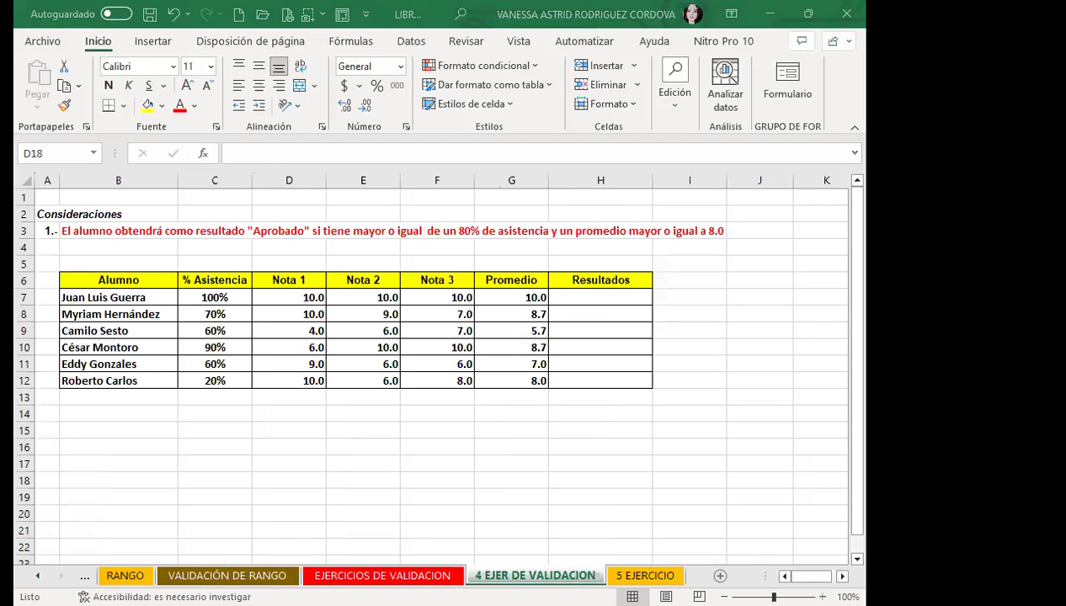
# Step: On the LONGITUD DE TEXTO O CARACTERES sheet, open the data validation criteria for cells A4:A20
pyautogui.hotkey('ctrl', 'pageup')
pyautogui.hotkey('ctrl', 'pageup')
pyautogui.hotkey('ctrl', 'pageup')
pyautogui.hotkey('ctrl', 'pageup')
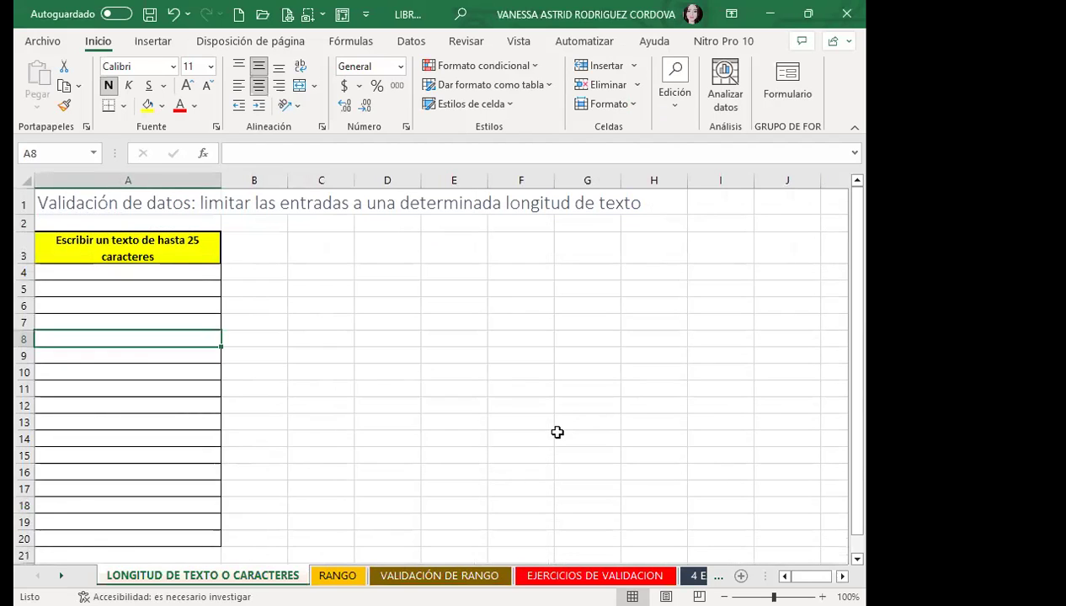
pyautogui.click(80, 276)
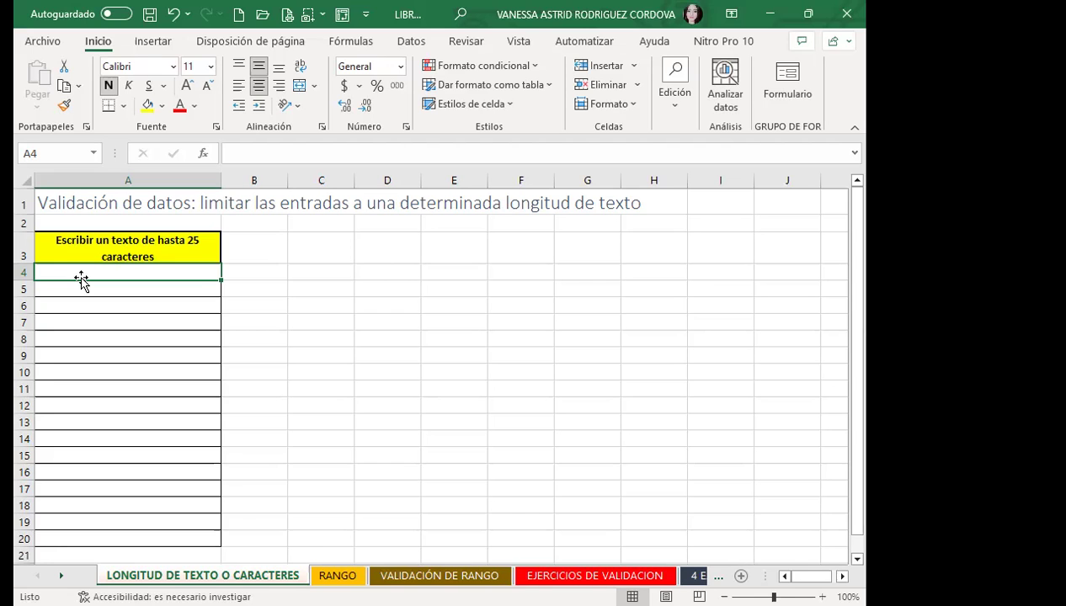
pyautogui.moveTo(131, 276); pyautogui.dragTo(98, 186)
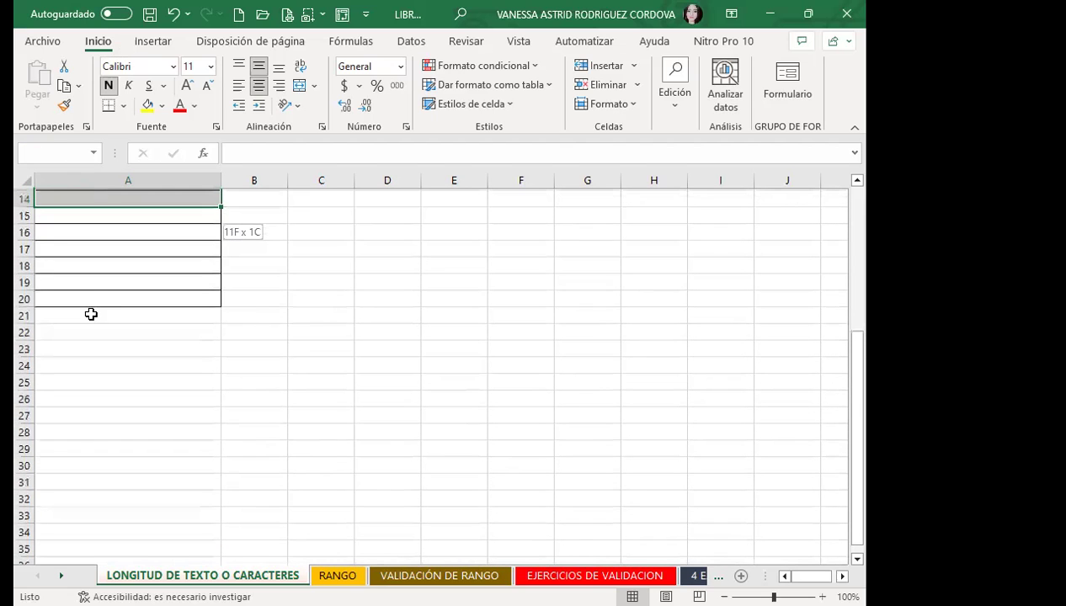
pyautogui.moveTo(96, 309); pyautogui.dragTo(96, 303)
pyautogui.scroll(4, 116, 295)
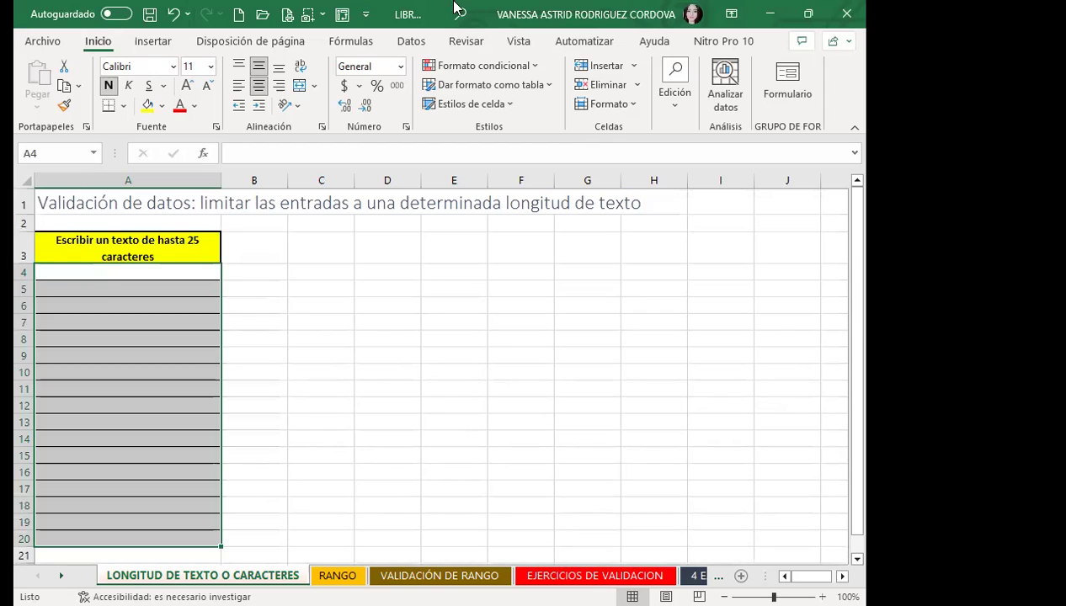
pyautogui.click(411, 42)
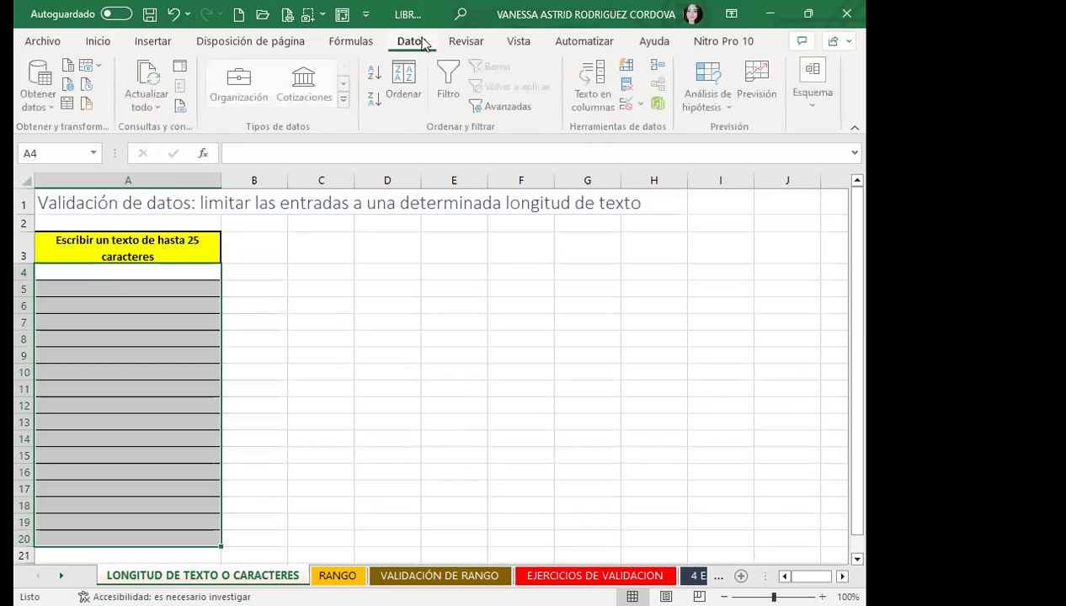
pyautogui.click(625, 105)
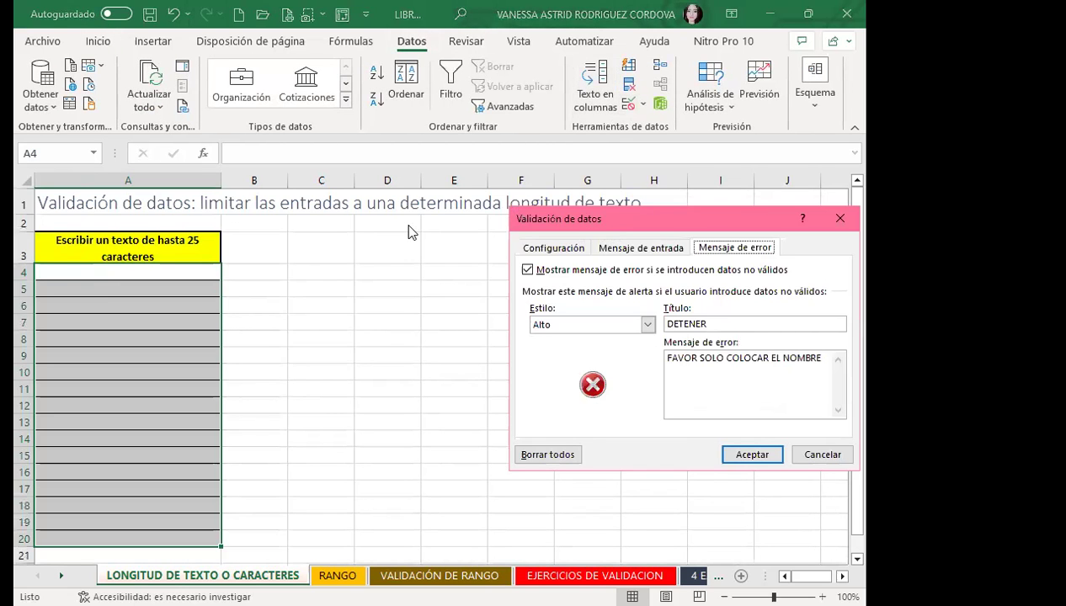
pyautogui.moveTo(613, 227); pyautogui.dragTo(468, 203)
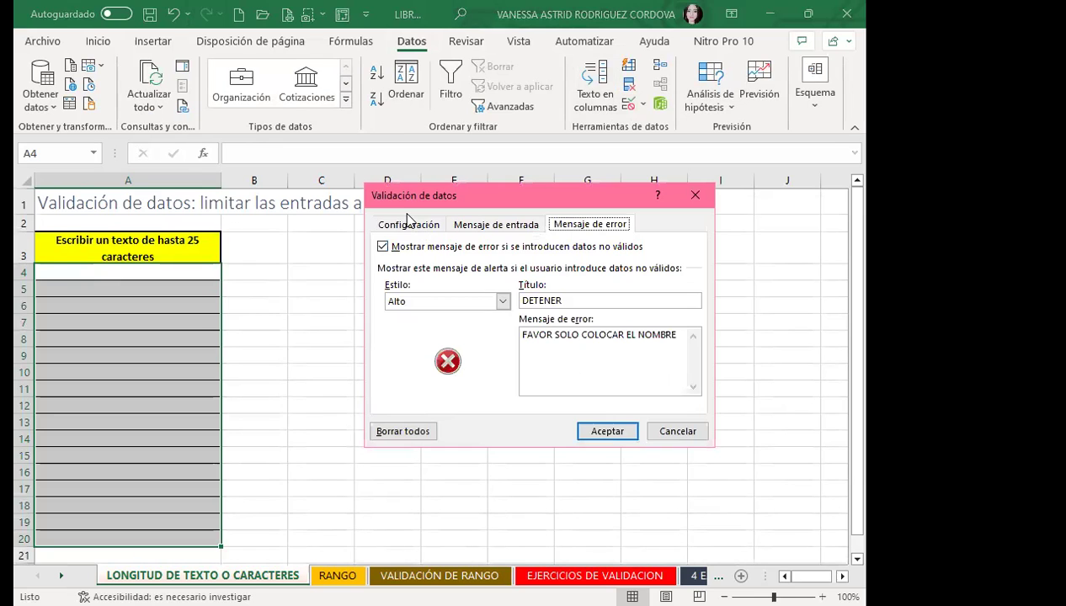
pyautogui.click(407, 225)
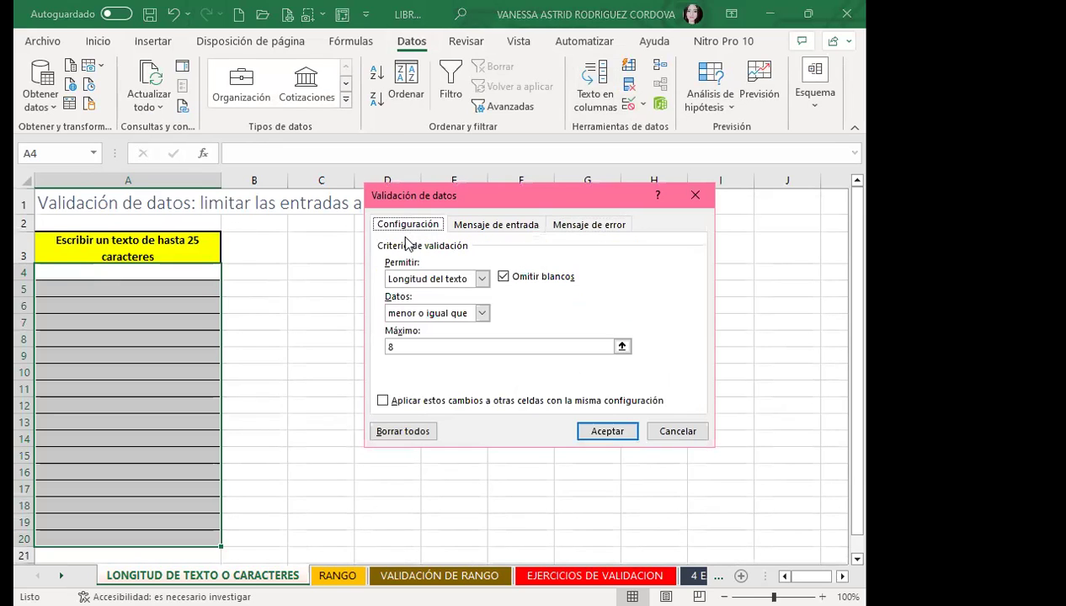
# Step: Review the criteria options, set the maximum text length to 25, and check the input and error messages
pyautogui.click(402, 347)
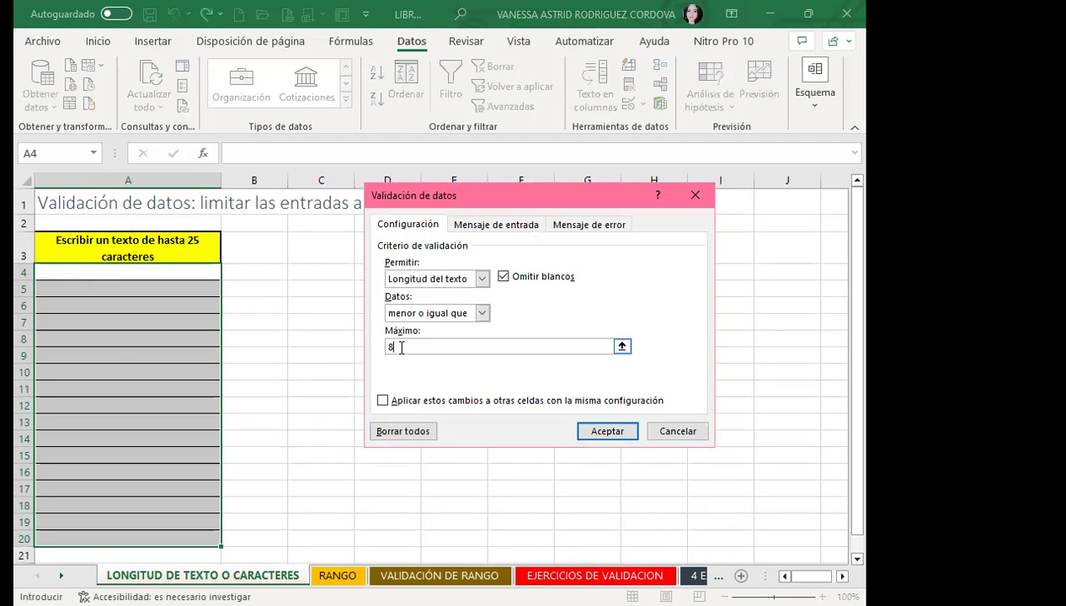
pyautogui.click(482, 279)
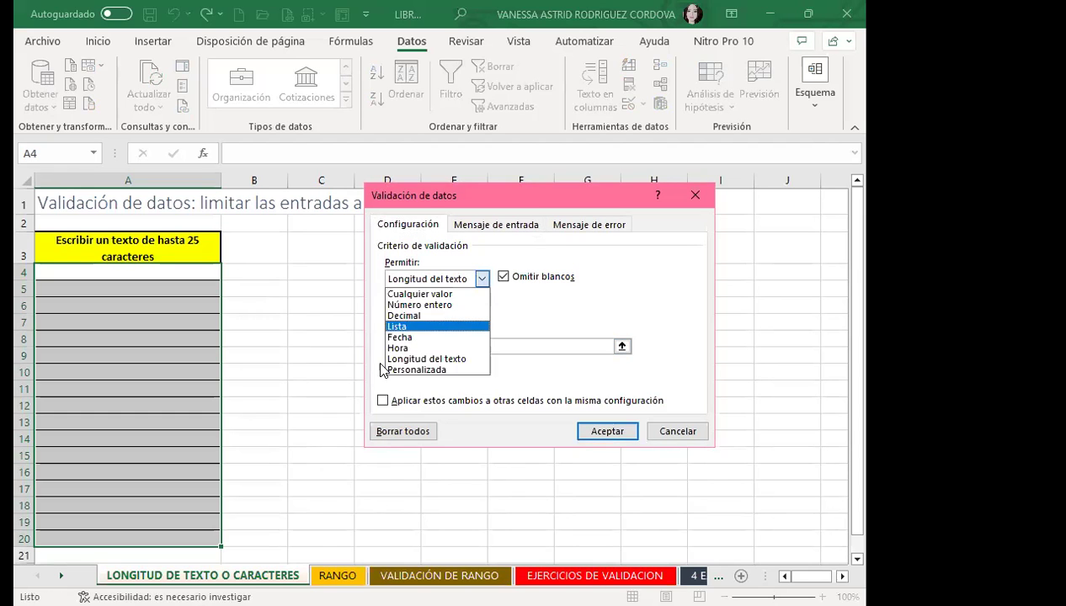
pyautogui.click(483, 280)
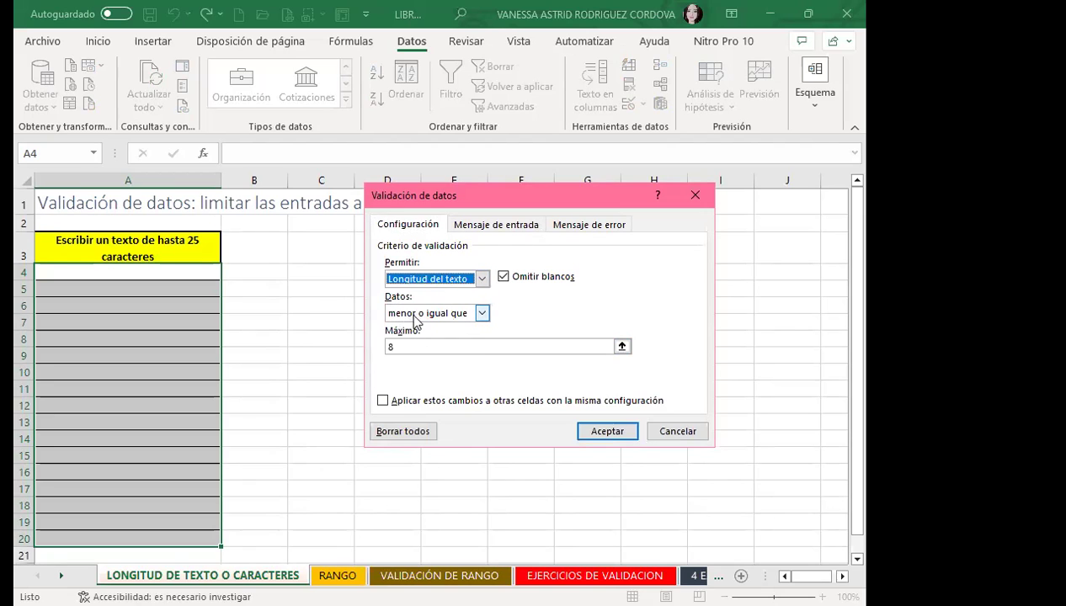
pyautogui.click(482, 313)
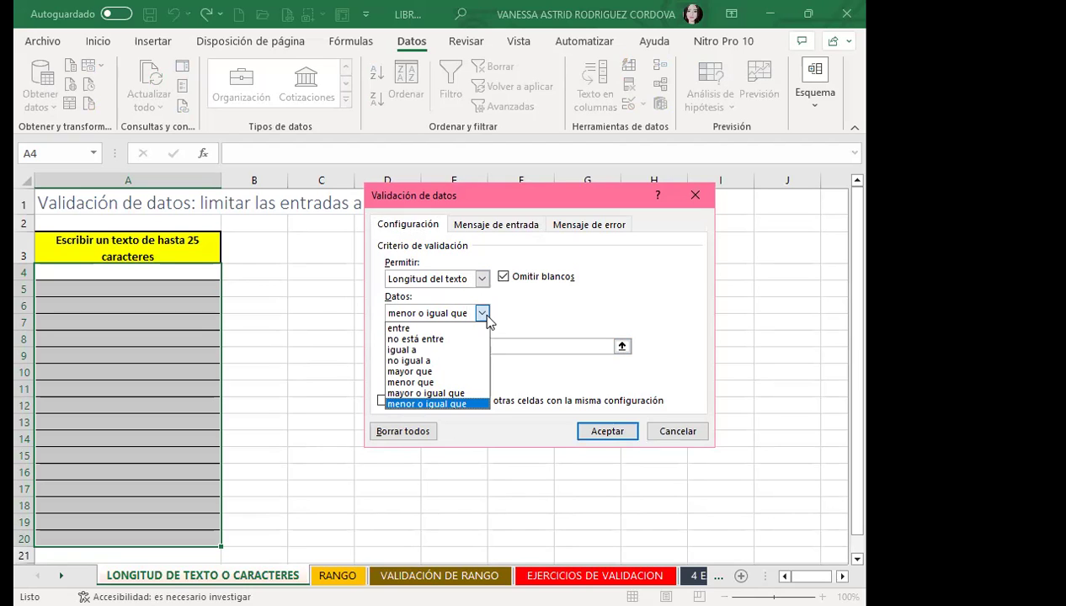
pyautogui.click(485, 317)
pyautogui.click(415, 346)
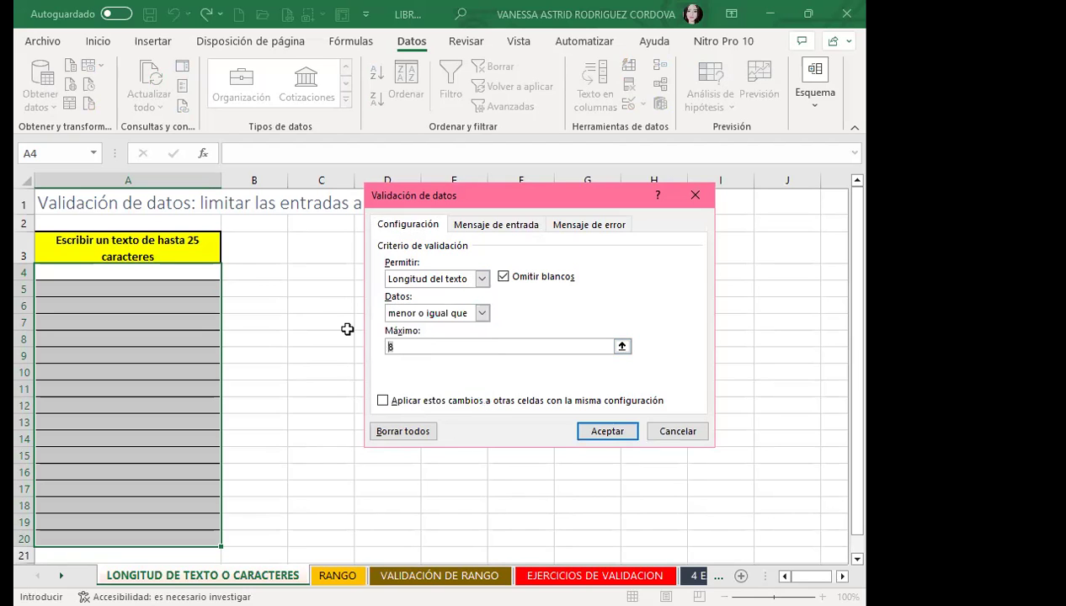
pyautogui.write('25')
pyautogui.click(495, 225)
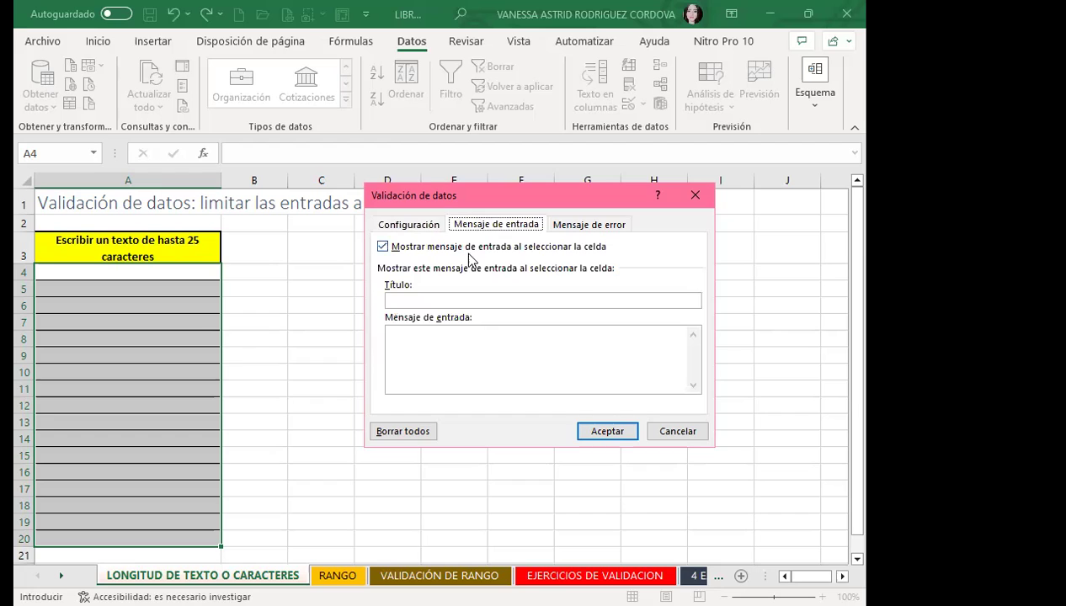
pyautogui.click(595, 225)
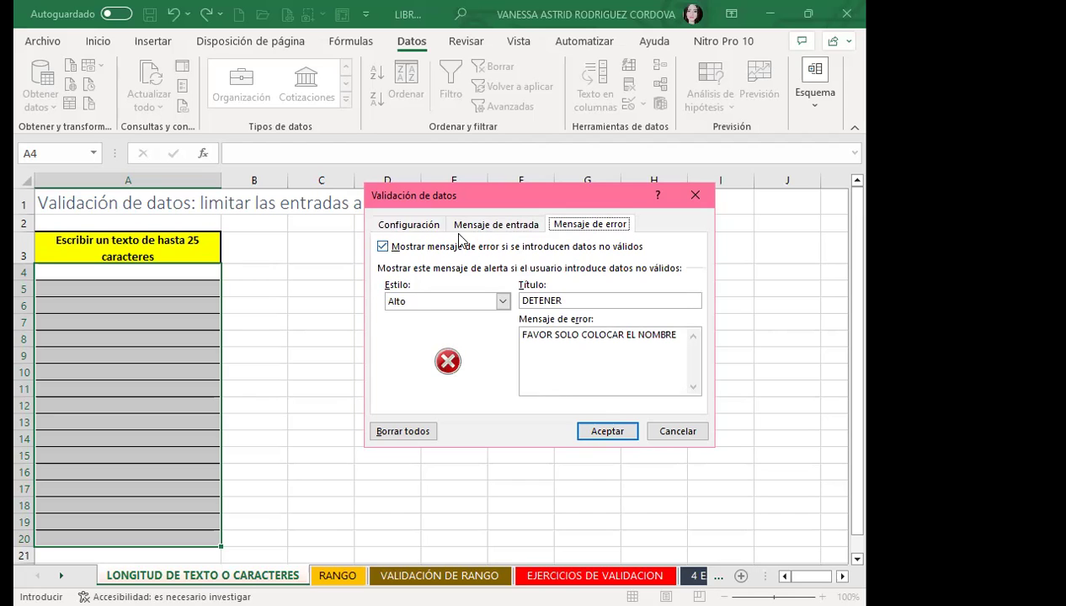
# Step: Set the maximum text length to 8 and apply the validation to cells A4:A20
pyautogui.click(412, 225)
pyautogui.click(389, 345)
pyautogui.write('8')
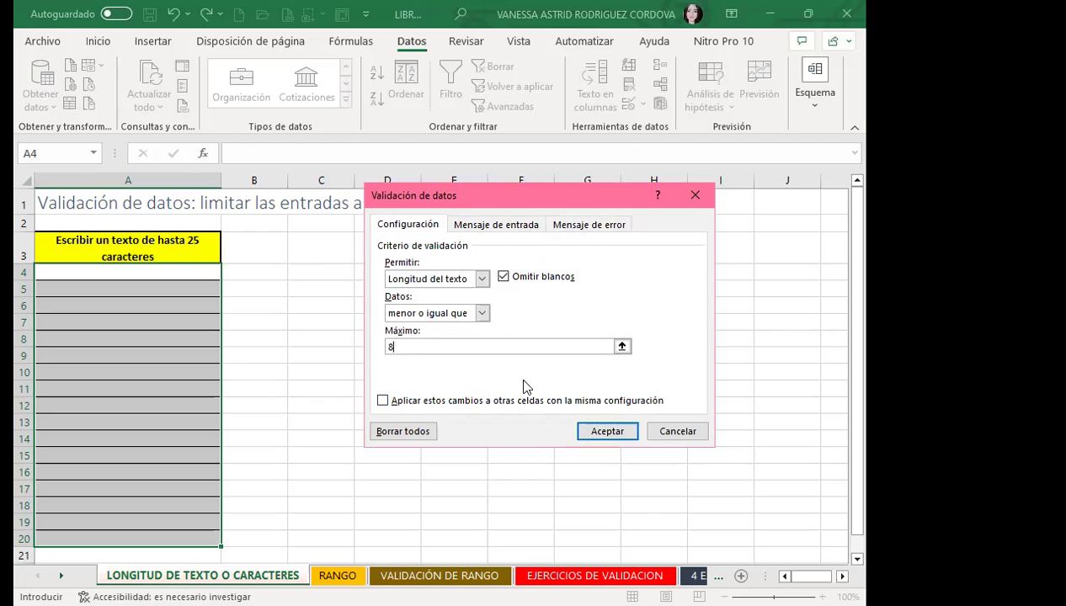
pyautogui.click(607, 432)
# Step: Switch to the VALIDACIÓN DE RANGO sheet
pyautogui.click(137, 270)
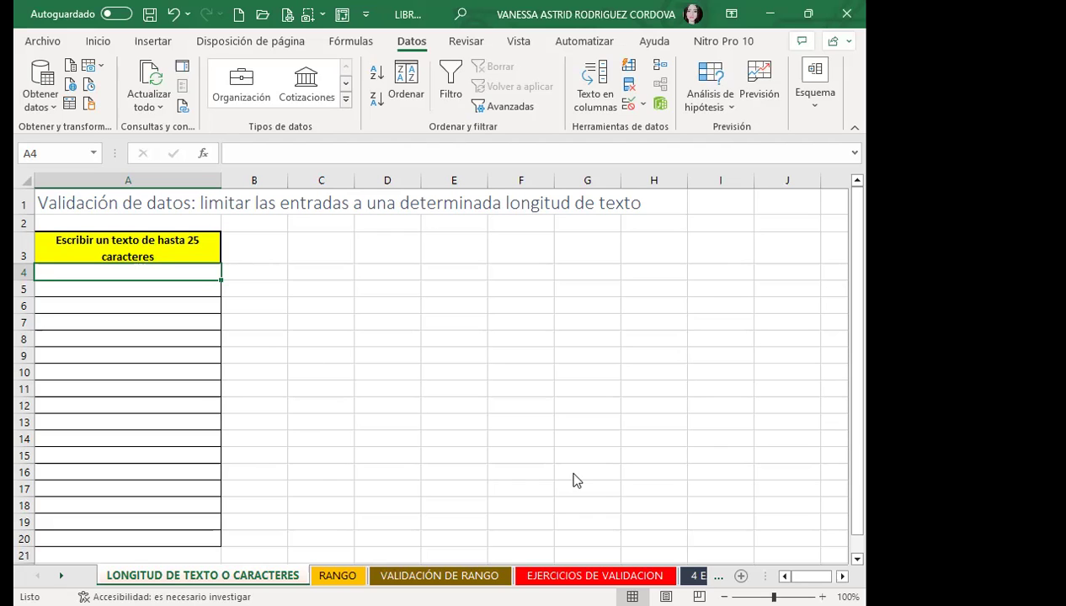
pyautogui.click(438, 575)
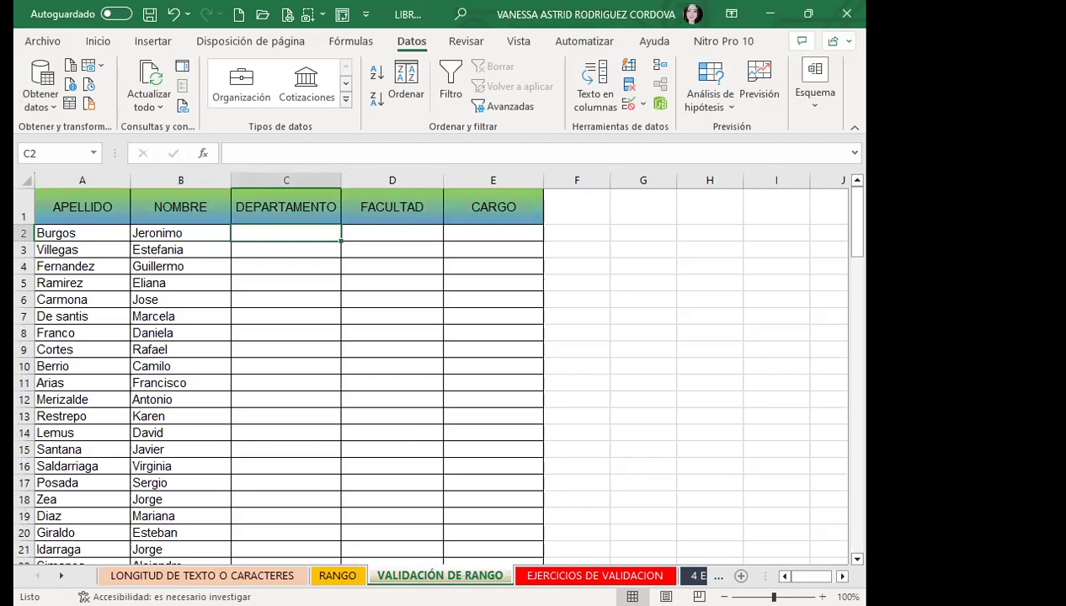
# Step: Switch to the EJERCICIOS DE VALIDACION sheet and check the data validation settings of the first ID EMPLEADOS cells, A3:A10
pyautogui.click(594, 575)
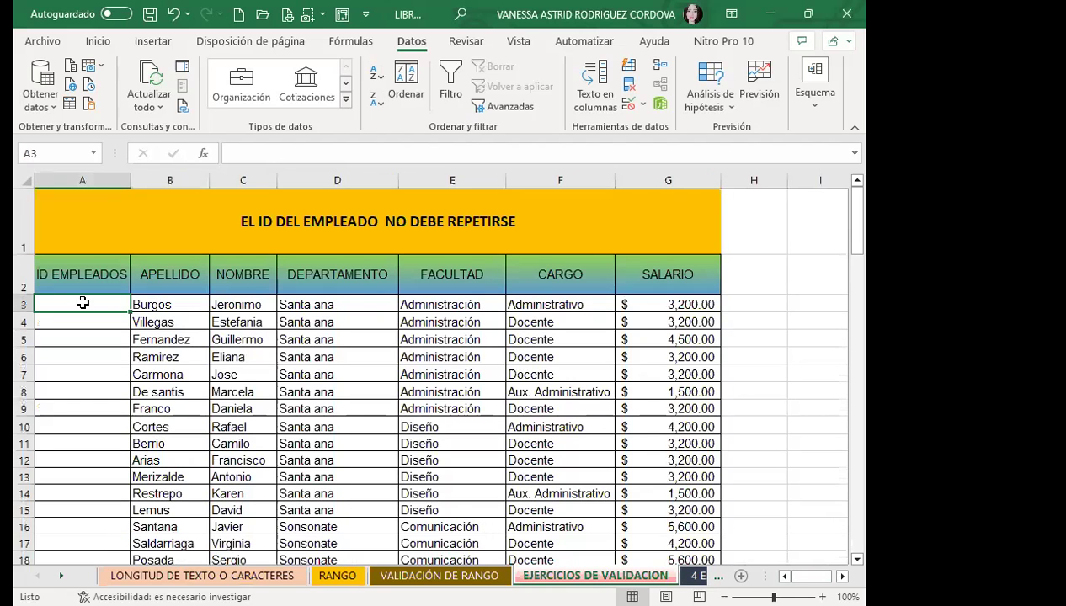
pyautogui.click(238, 351)
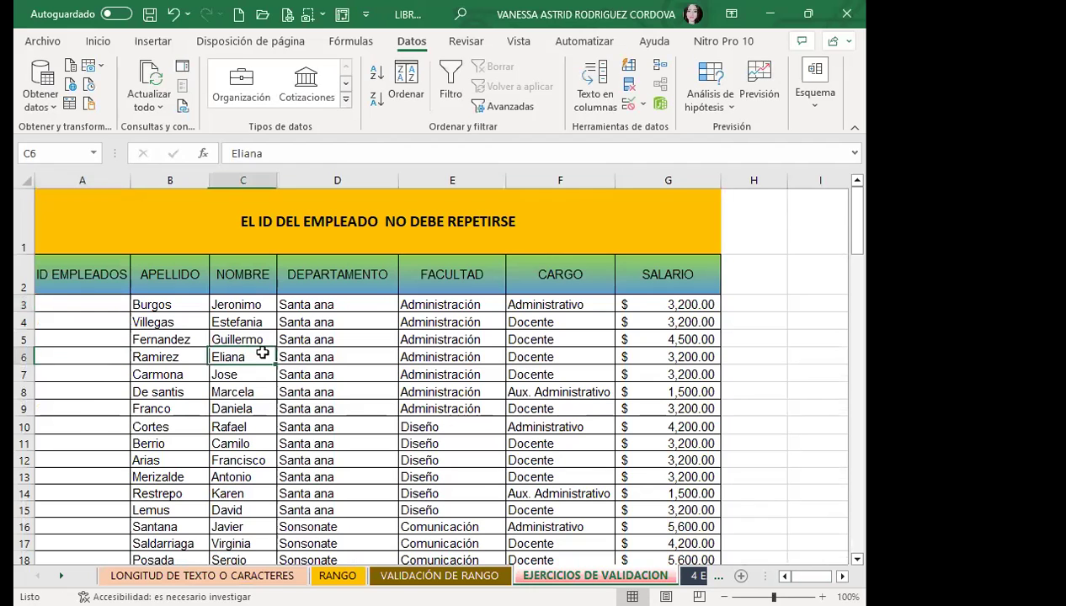
pyautogui.moveTo(78, 302); pyautogui.dragTo(60, 421)
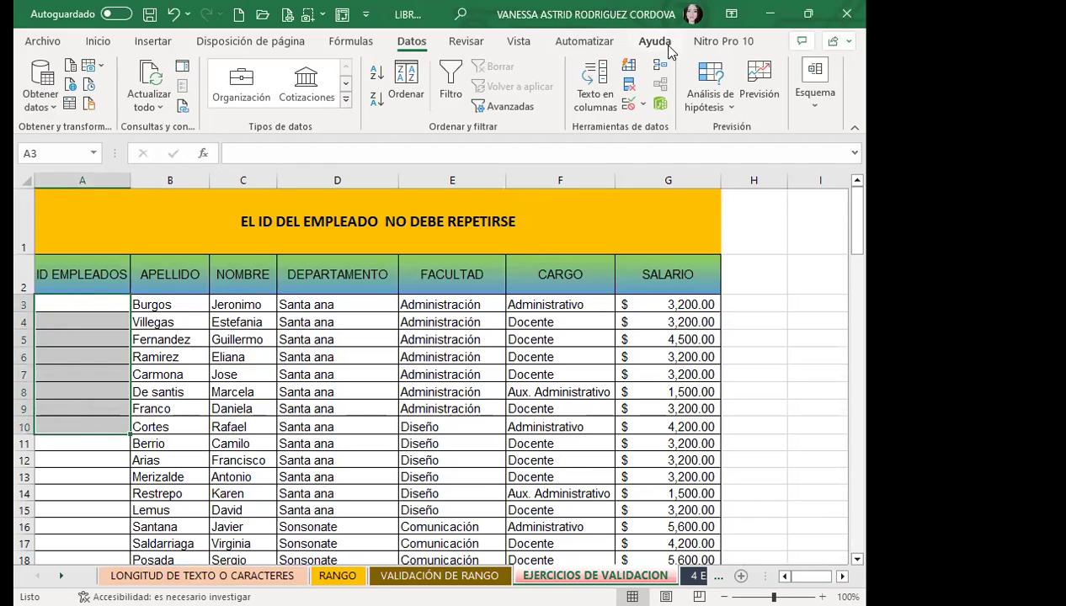
pyautogui.click(630, 104)
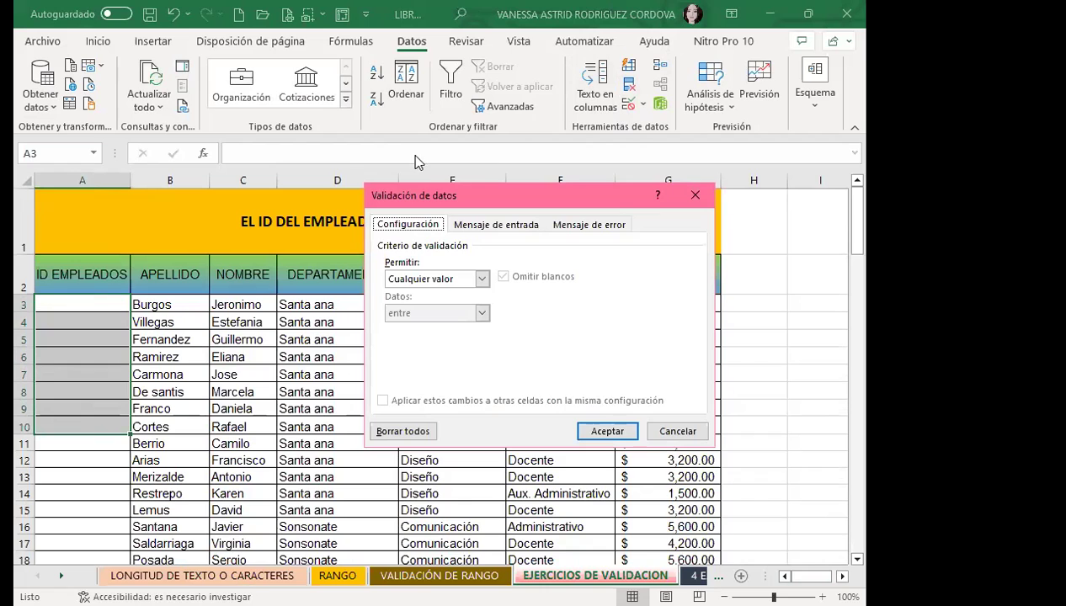
pyautogui.click(692, 195)
pyautogui.click(241, 316)
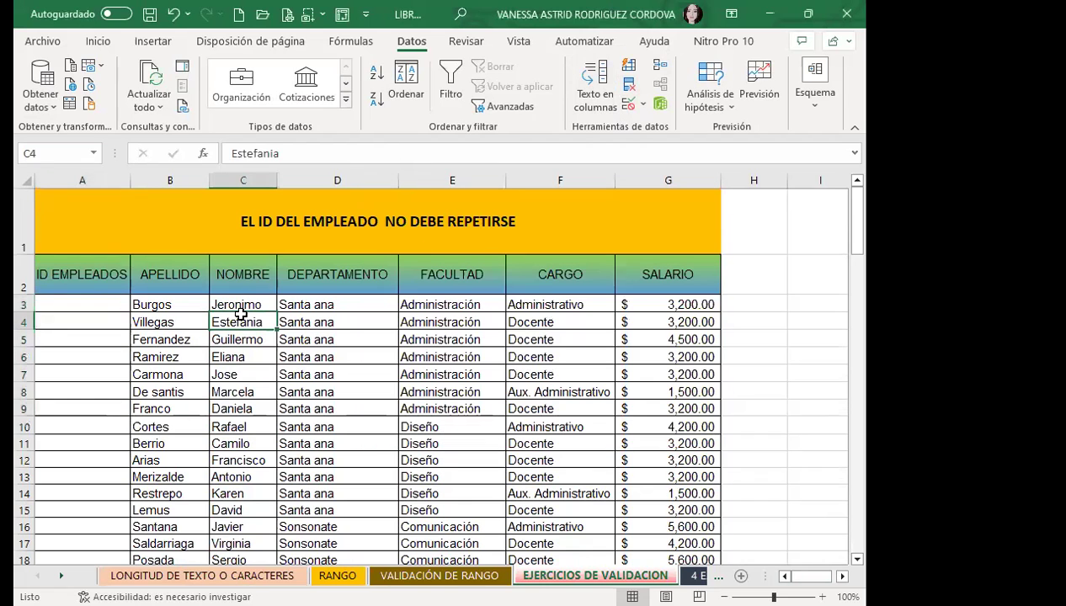
# Step: On the EJERCICIOS DE VALIDACION sheet, select ID EMPLEADOS cells A3:A116 and set their validation criterion to Personalizada
pyautogui.click(82, 374)
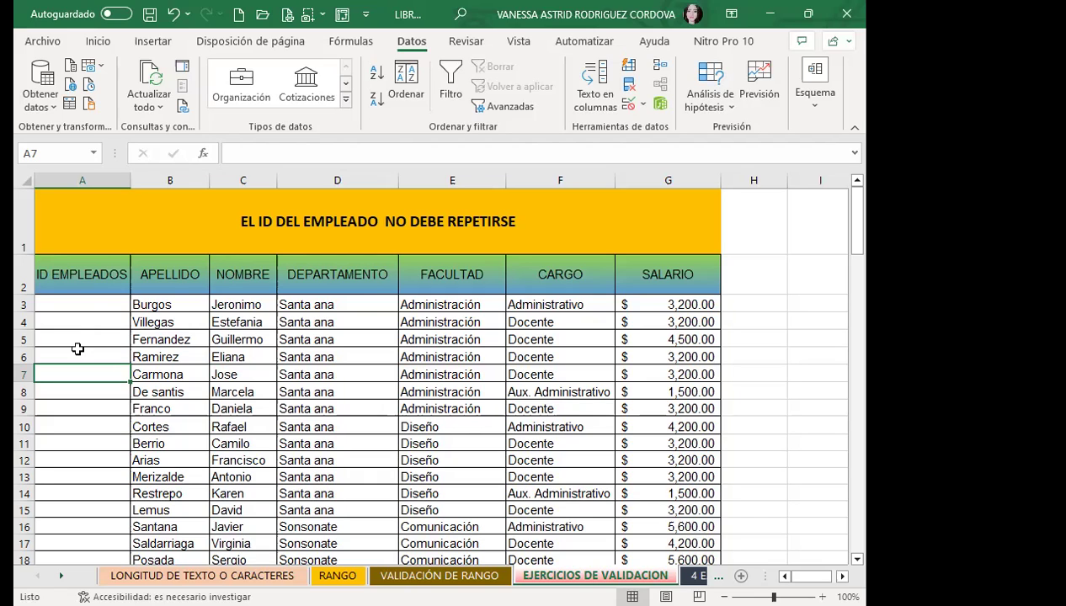
pyautogui.click(89, 304)
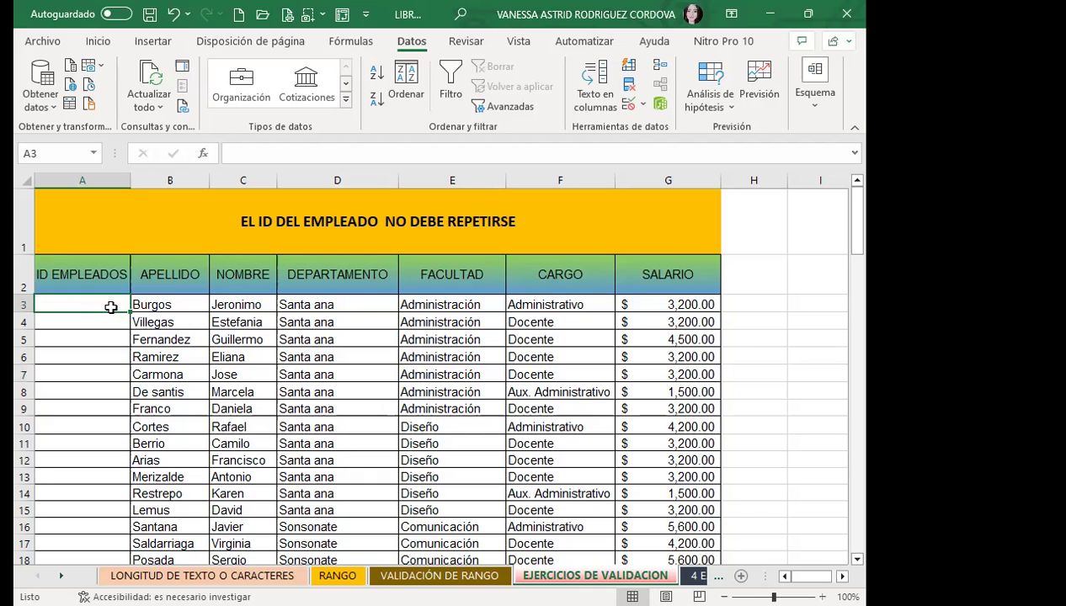
pyautogui.moveTo(89, 300); pyautogui.dragTo(125, 430)
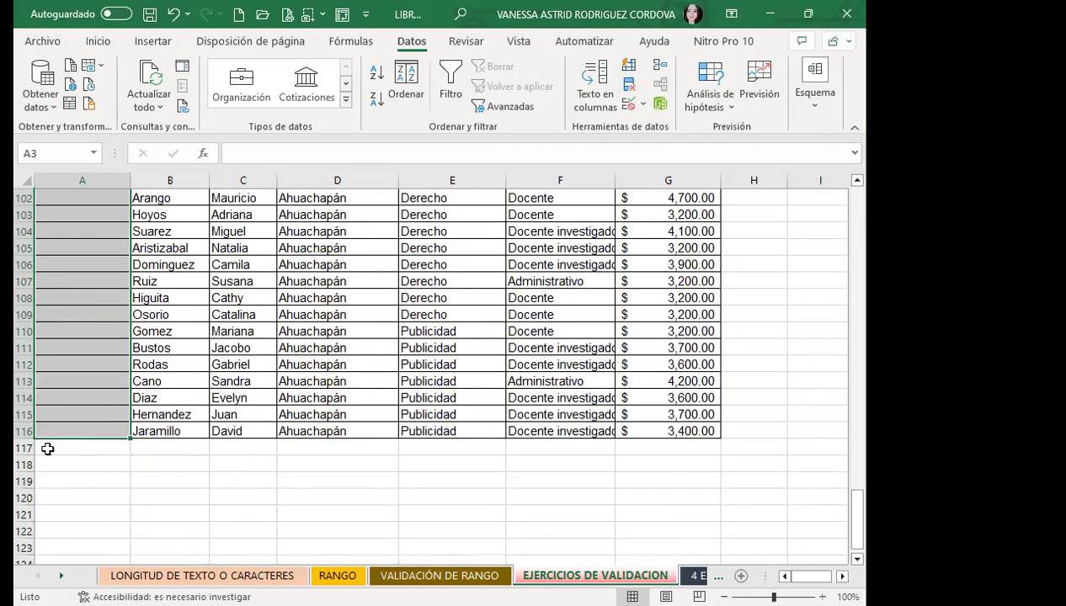
pyautogui.scroll(20, 47, 449)
pyautogui.scroll(14, 47, 448)
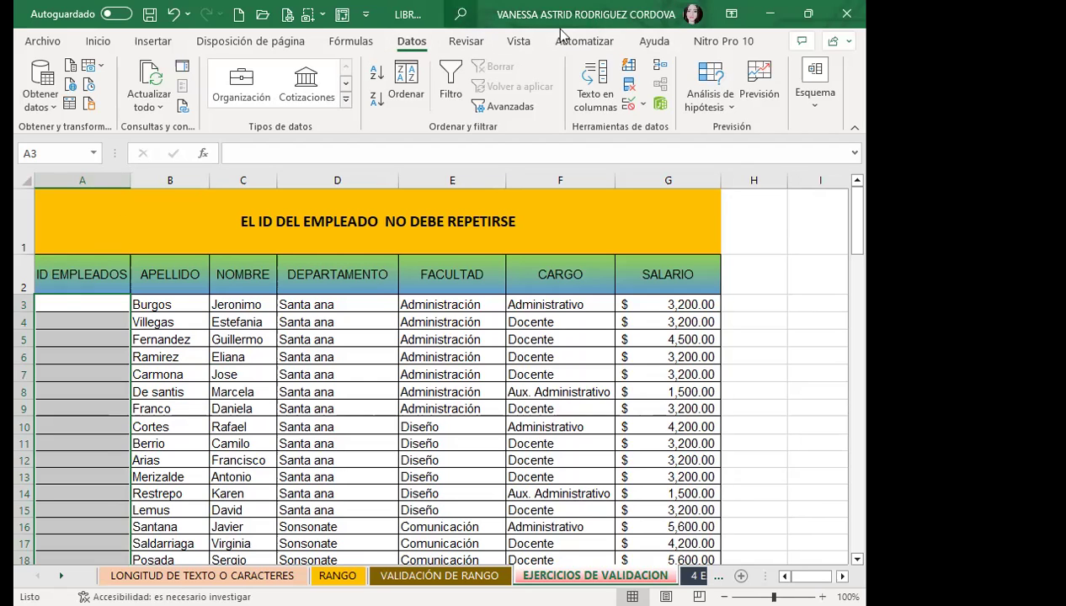
pyautogui.click(628, 104)
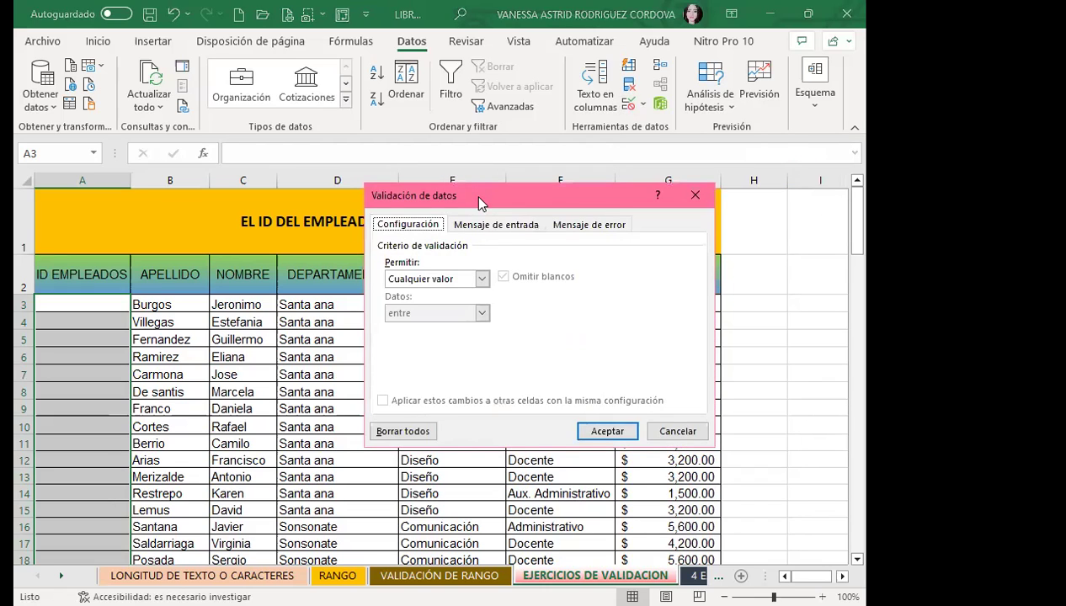
pyautogui.moveTo(441, 197); pyautogui.dragTo(421, 140)
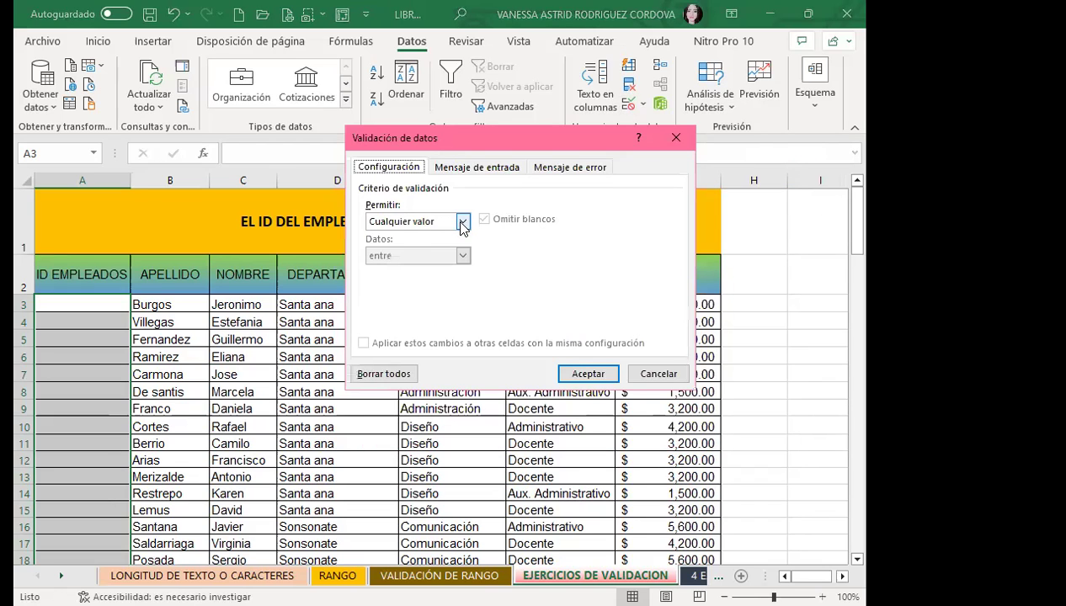
pyautogui.click(462, 221)
pyautogui.click(388, 312)
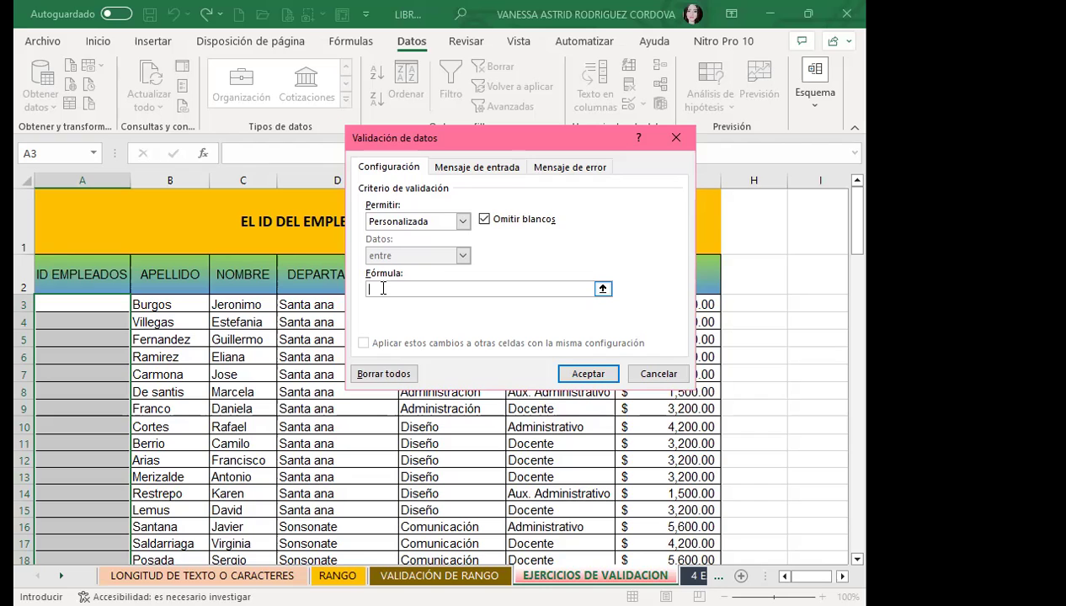
# Step: Apply the custom validation formula =CONTAR.SI($A$3:$A$116;A3)=1 to the ID EMPLEADOS cells so that IDs cannot repeat
pyautogui.write('=')
pyautogui.write('CONTAR.SI')
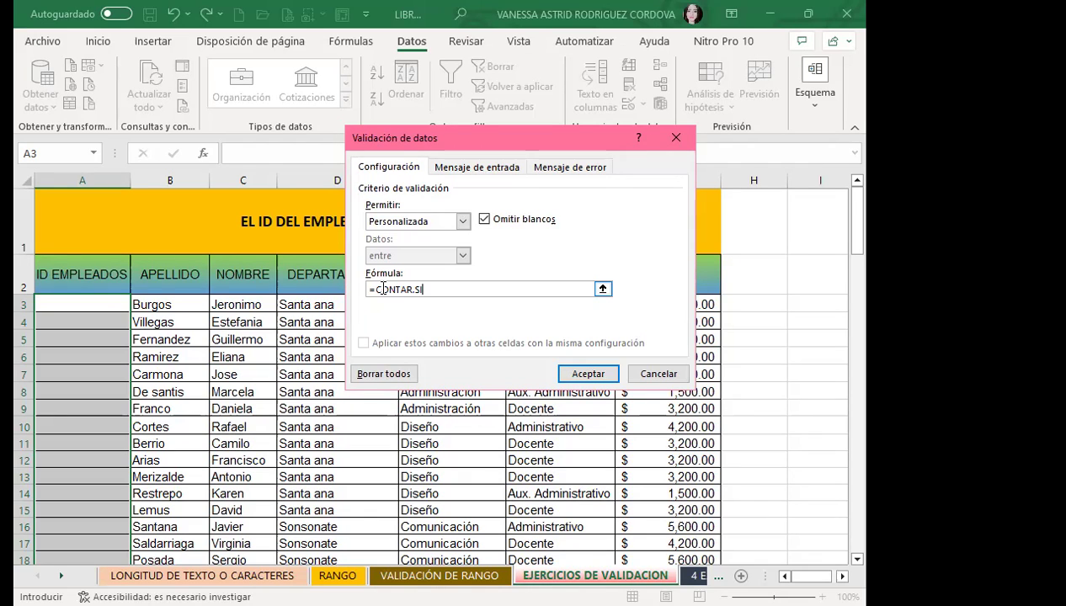
pyautogui.write('(')
pyautogui.click(88, 305)
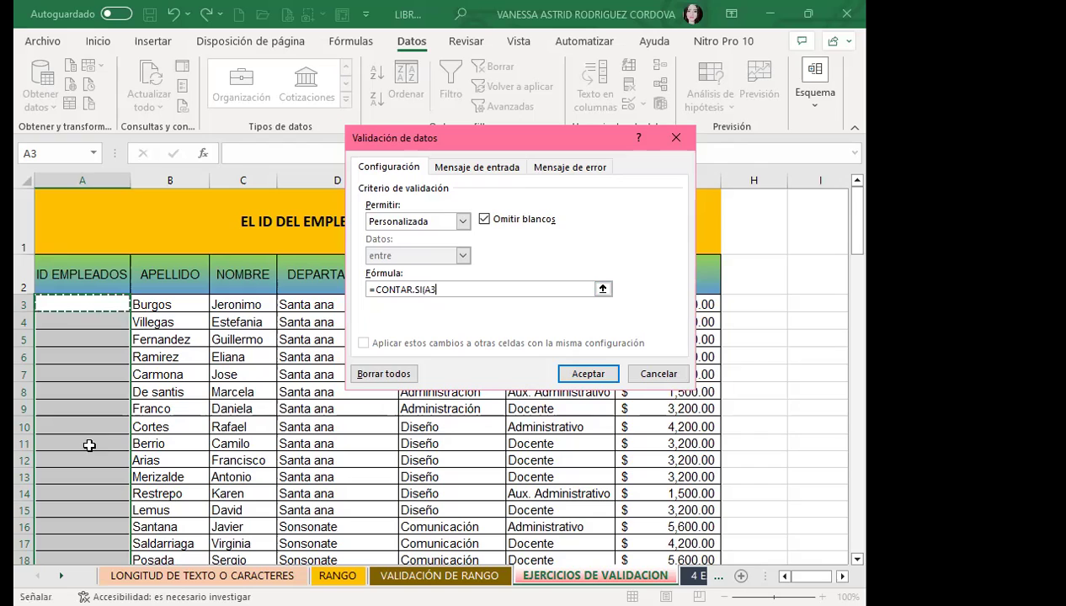
pyautogui.moveTo(82, 304); pyautogui.dragTo(82, 555)
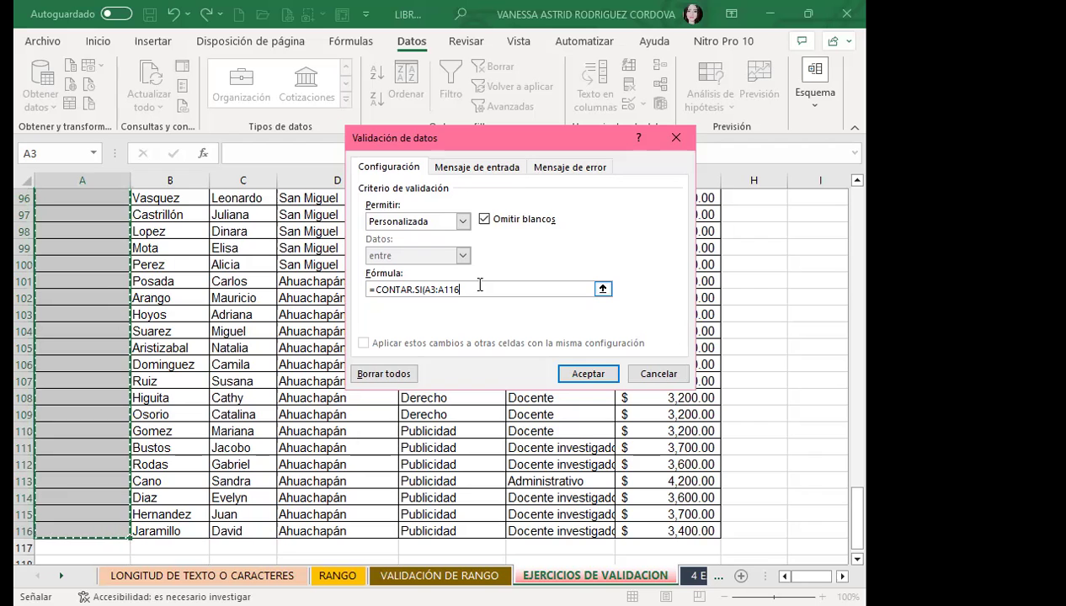
pyautogui.press('F4')
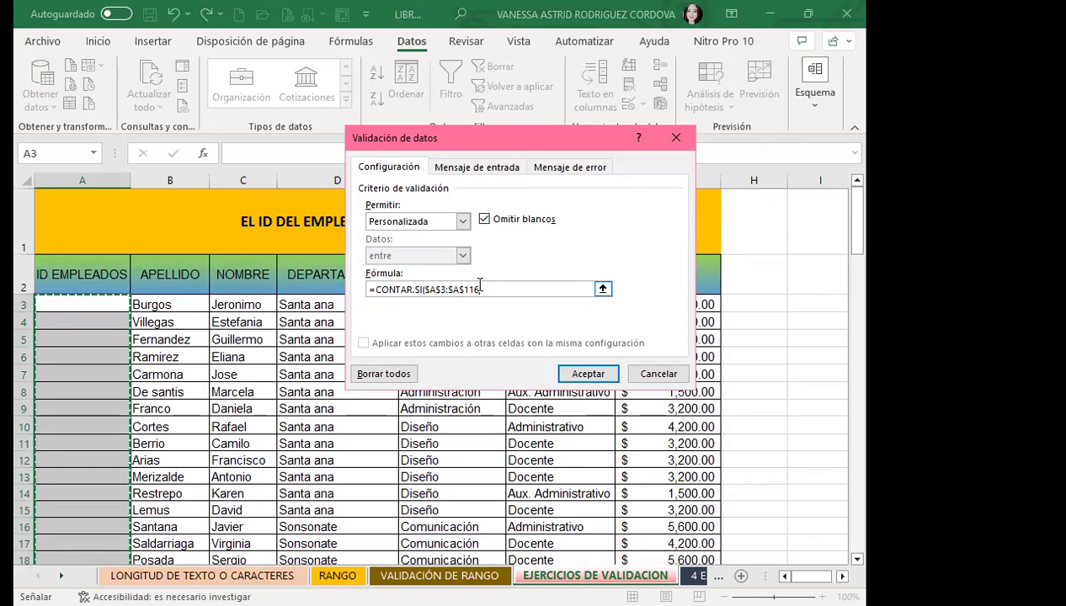
pyautogui.write(';')
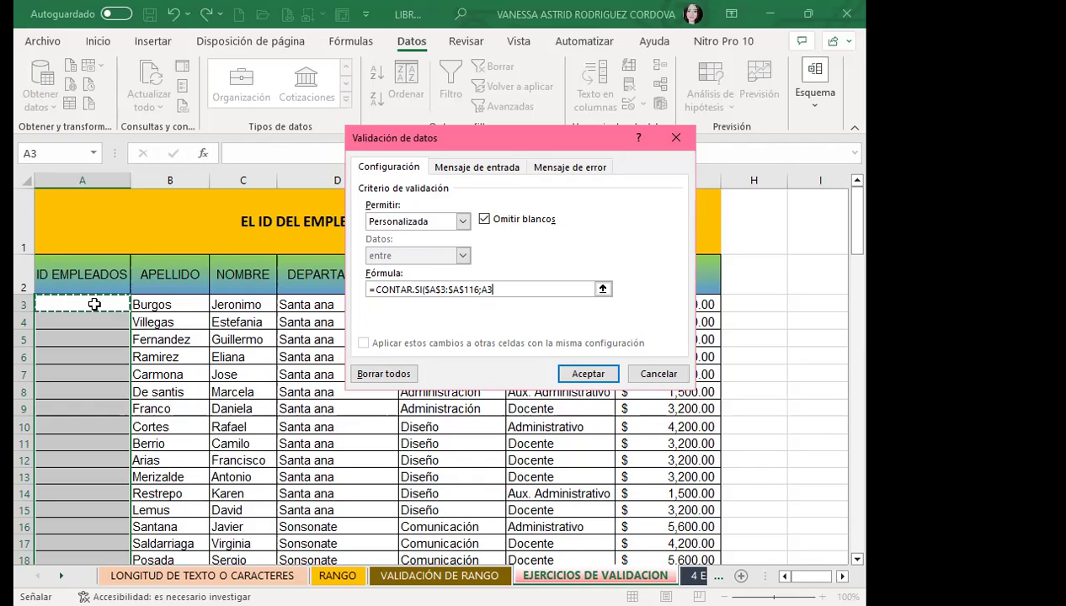
pyautogui.write(')')
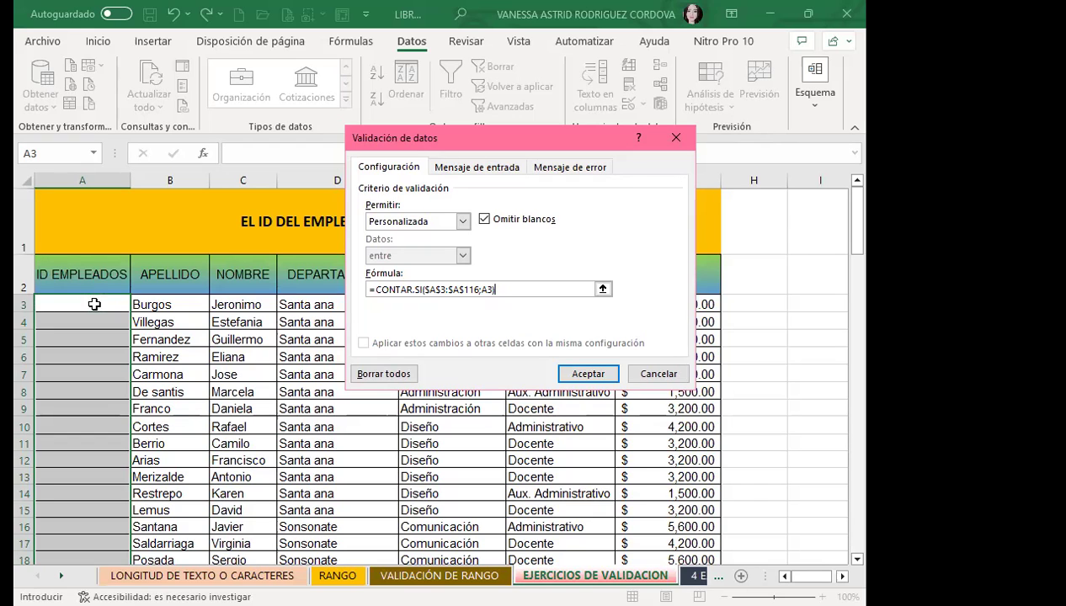
pyautogui.write('=1')
pyautogui.click(588, 372)
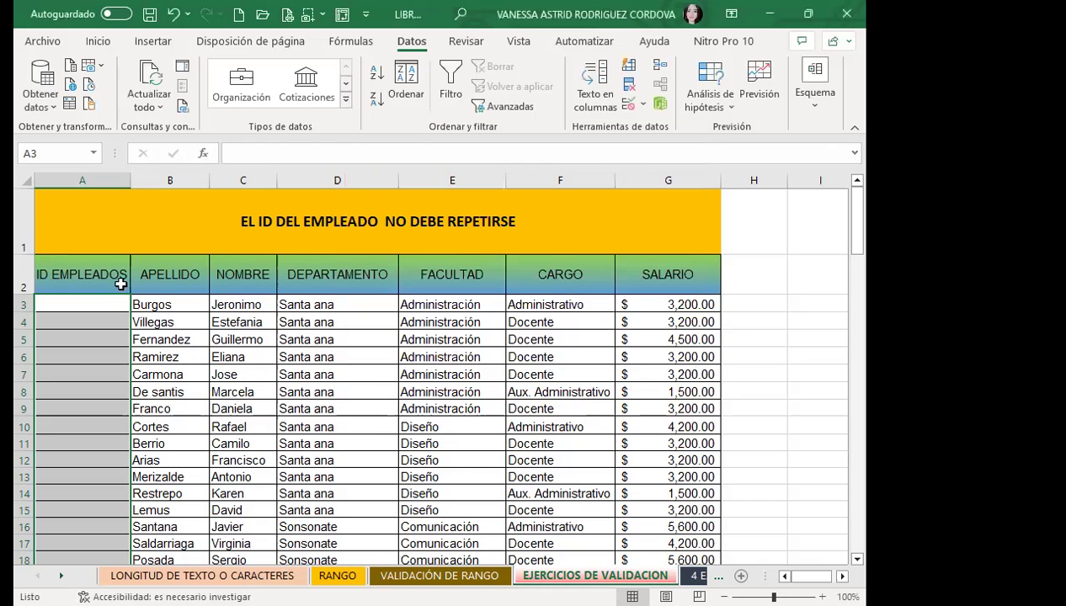
# Step: Enter an alphanumeric employee ID in cell A3 for the first employee
pyautogui.click(62, 304)
pyautogui.write('123')
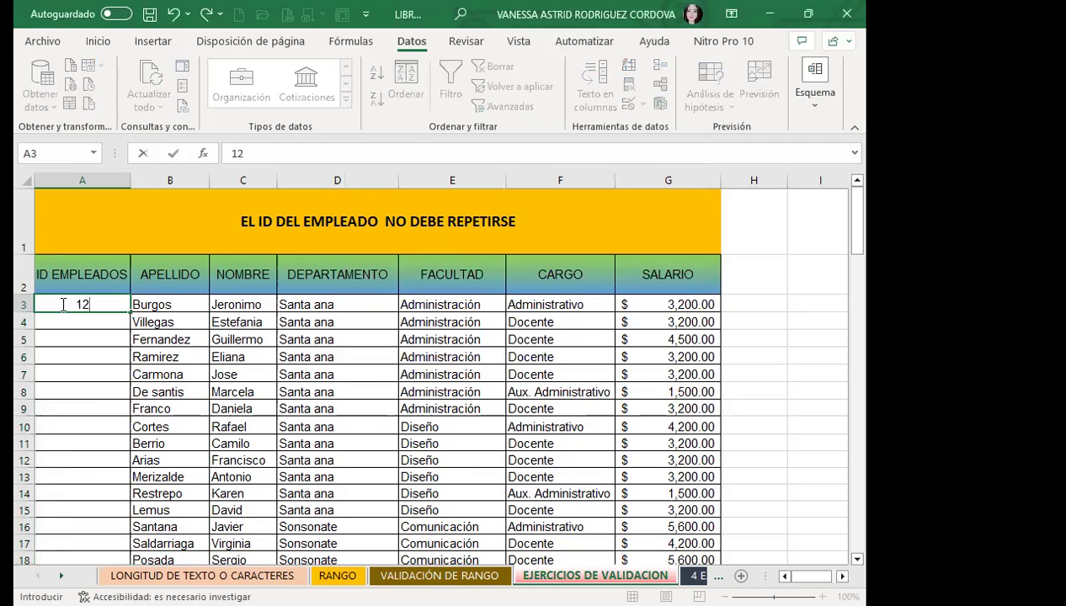
pyautogui.press('BackSpace')
pyautogui.press('BackSpace')
pyautogui.press('BackSpace')
pyautogui.write('15')
pyautogui.write('12')
pyautogui.write('B')
pyautogui.write('J')
pyautogui.write('00')
pyautogui.press('Return')
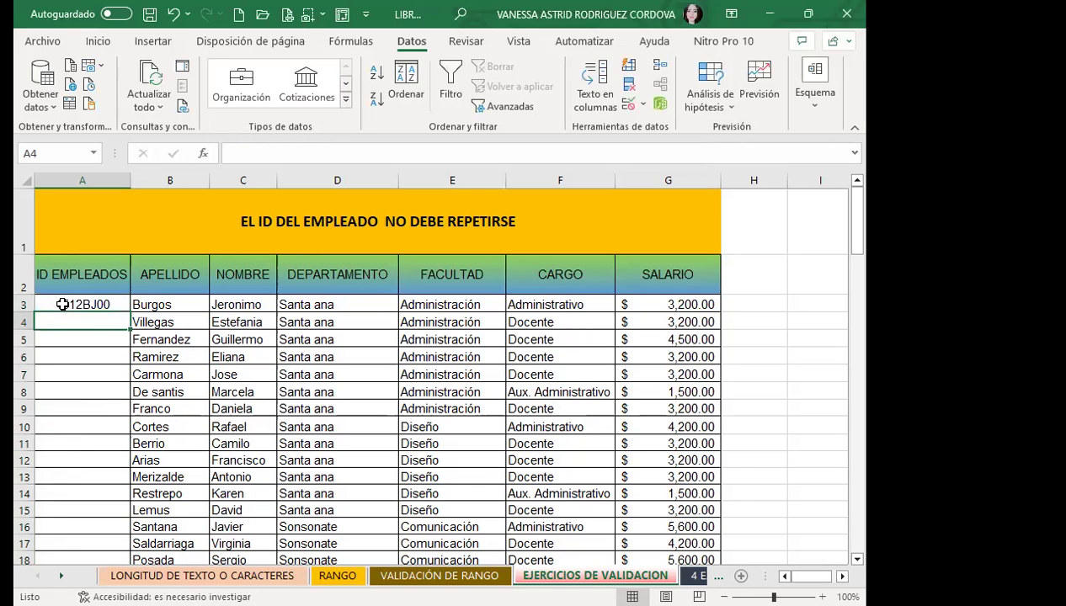
# Step: Enter a different employee ID in cell A4 for the second employee
pyautogui.write('12')
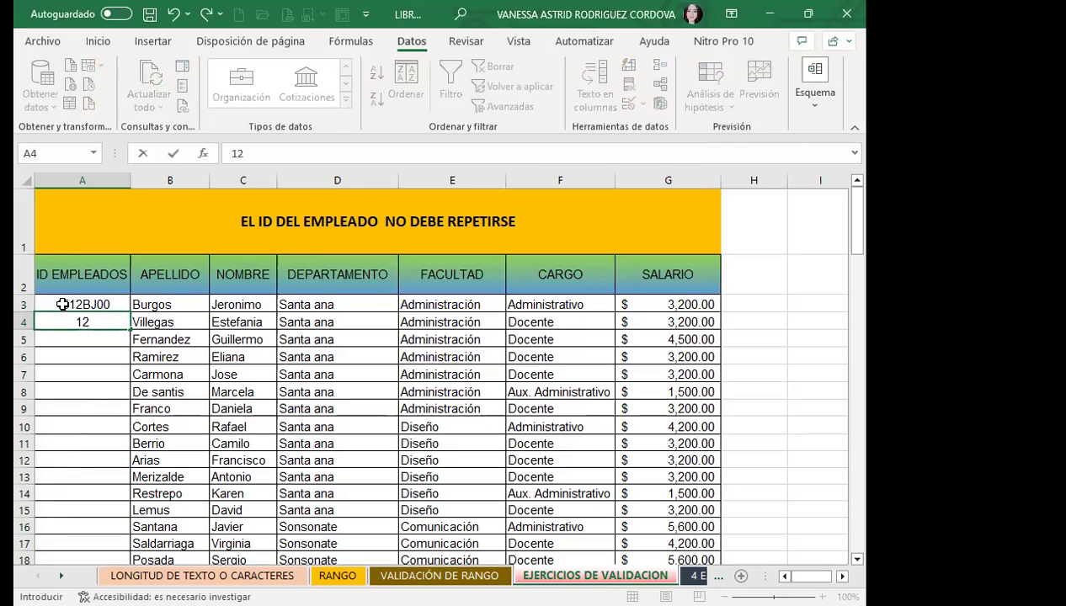
pyautogui.write('14VE01')
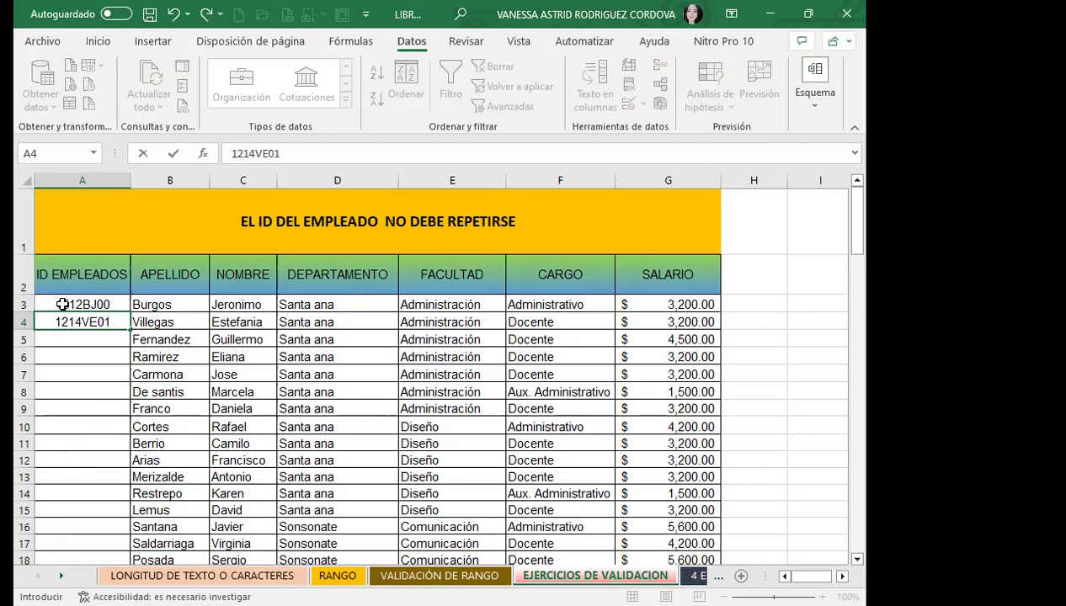
pyautogui.press('Return')
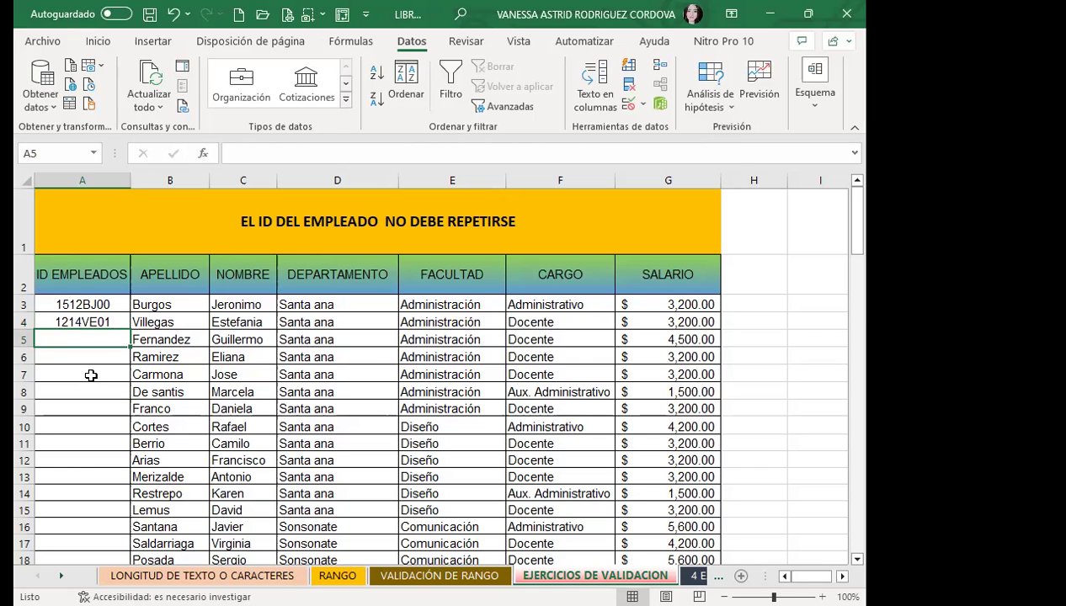
# Step: Try to enter the employee ID from A3 again in cell A5 to test the duplicate restriction
pyautogui.write('1512')
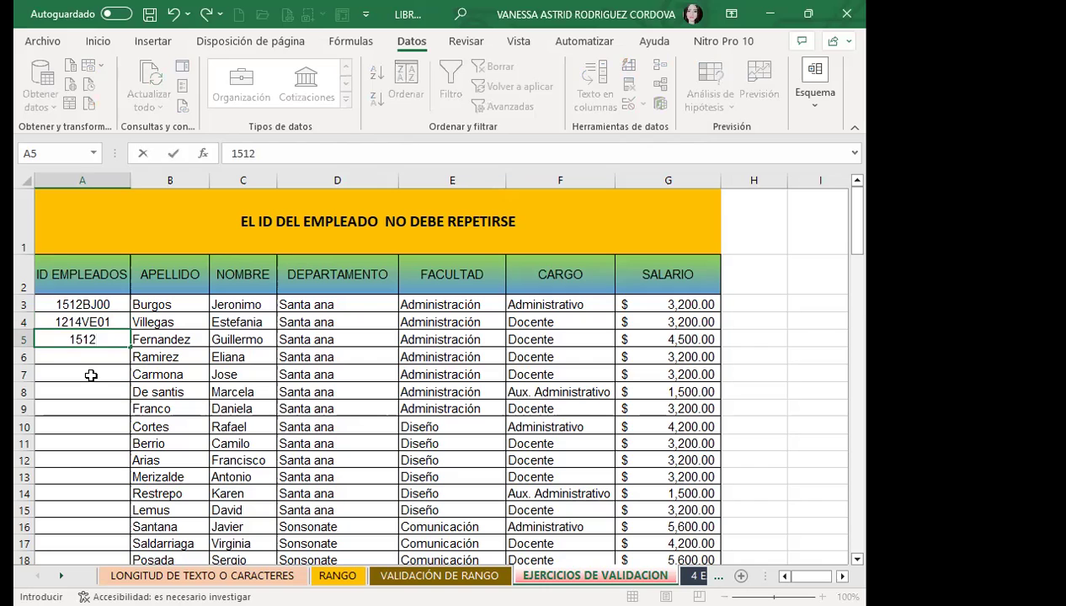
pyautogui.write('BJ')
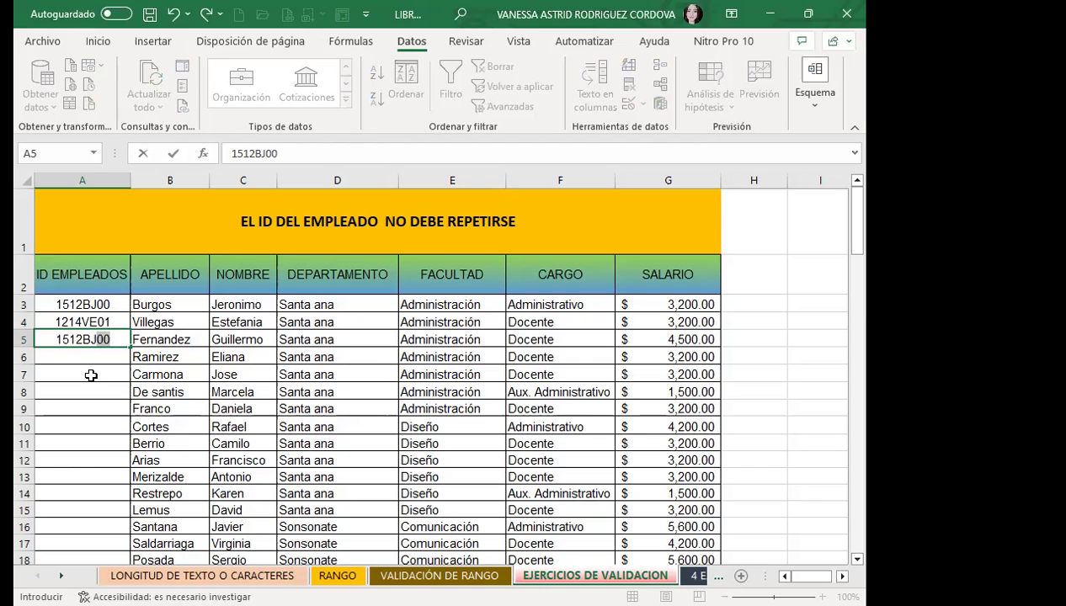
pyautogui.write('00')
pyautogui.press('Return')
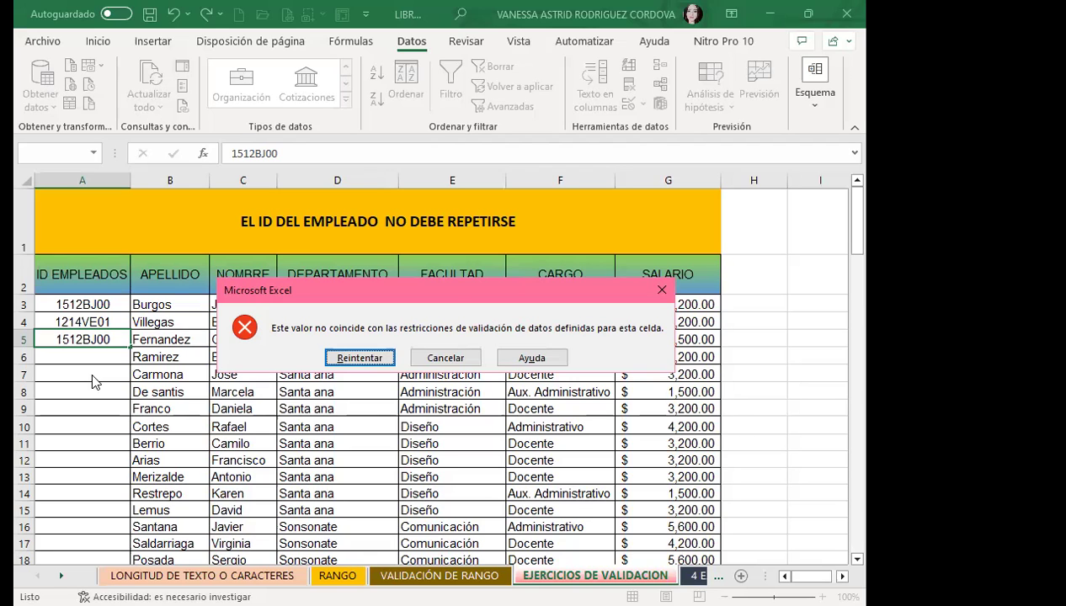
pyautogui.click(661, 291)
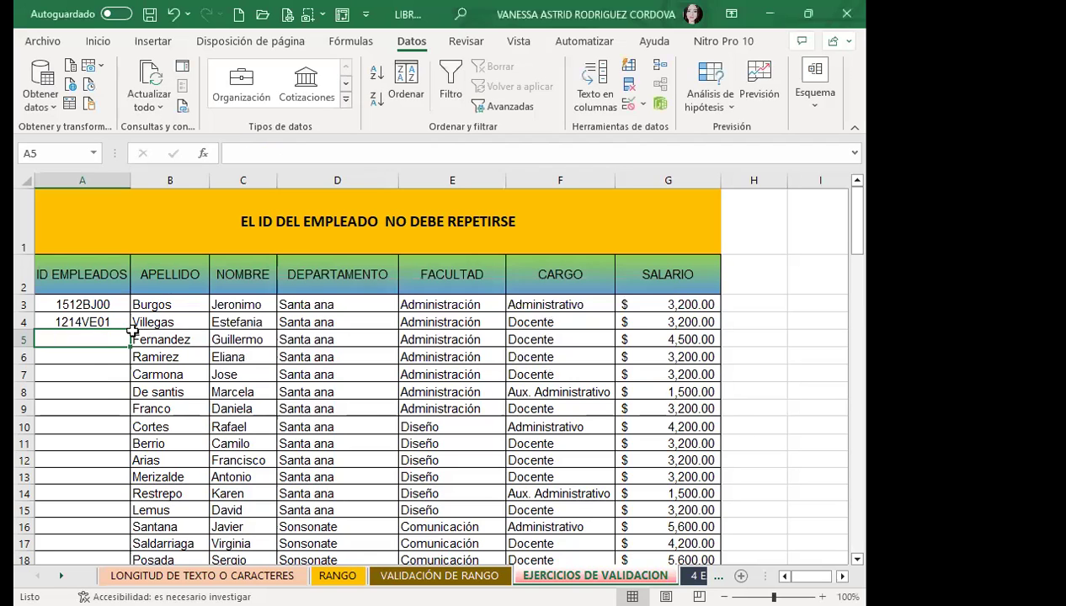
pyautogui.click(133, 334)
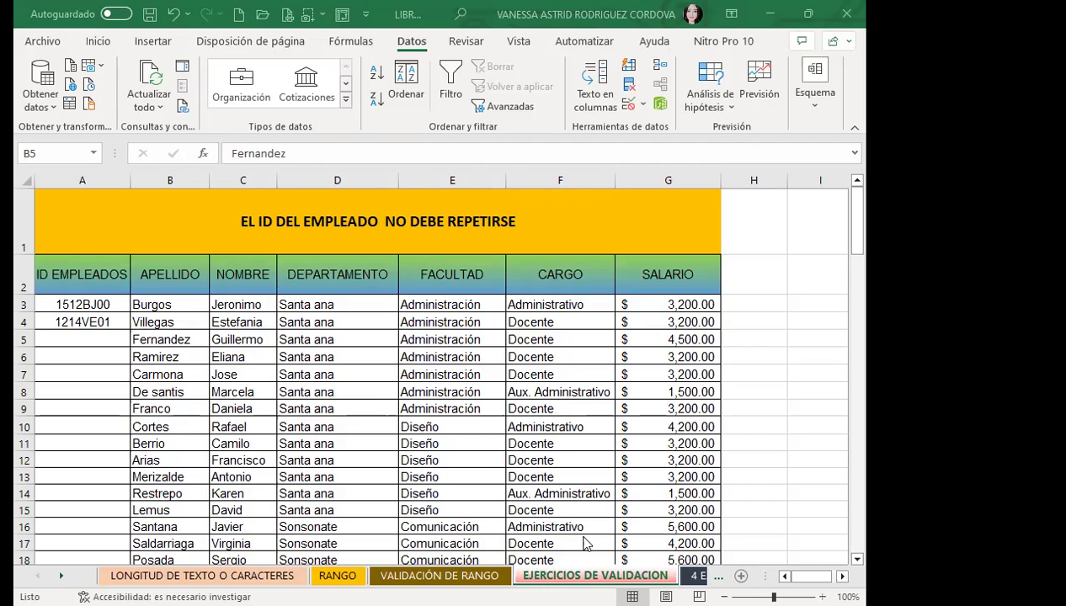
# Step: Switch to the 4 EJER DE VALIDACION sheet and check the existing validation formula of the Resultados cells H7:H12
pyautogui.click(697, 576)
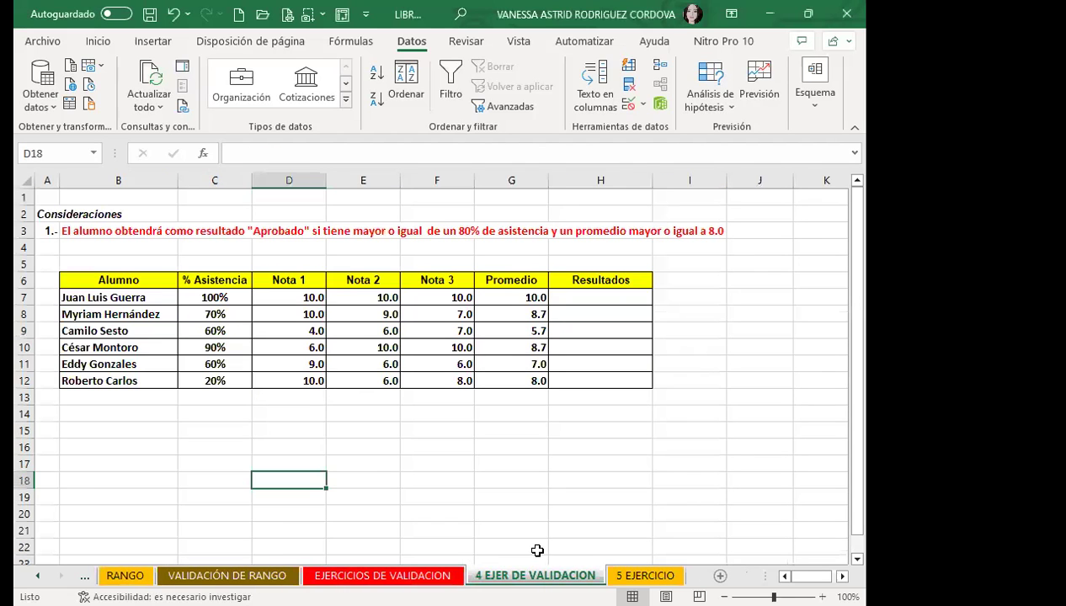
pyautogui.moveTo(597, 297); pyautogui.dragTo(589, 381)
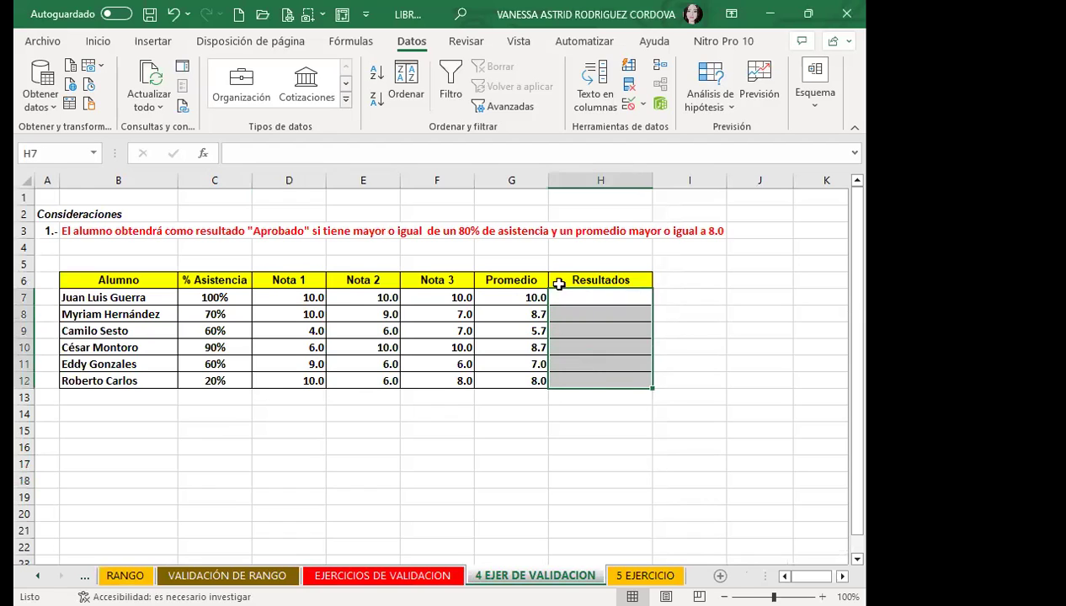
pyautogui.click(627, 106)
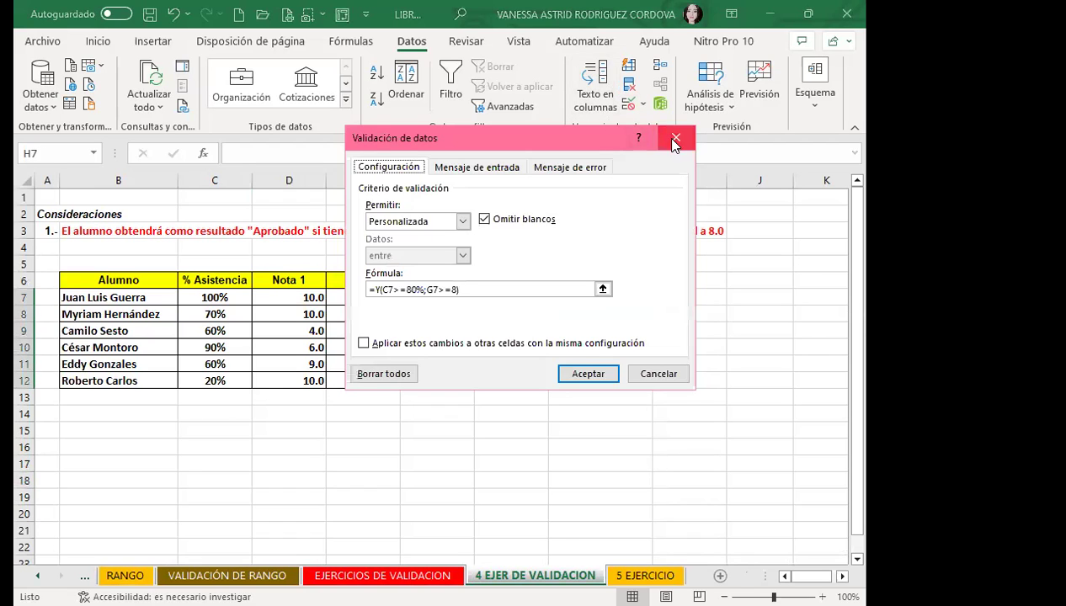
pyautogui.click(674, 139)
pyautogui.click(599, 413)
# Step: On the 4 EJER DE VALIDACION sheet, copy the student table B6:G12 without the Resultados column and paste it at B17
pyautogui.moveTo(102, 280); pyautogui.dragTo(493, 378)
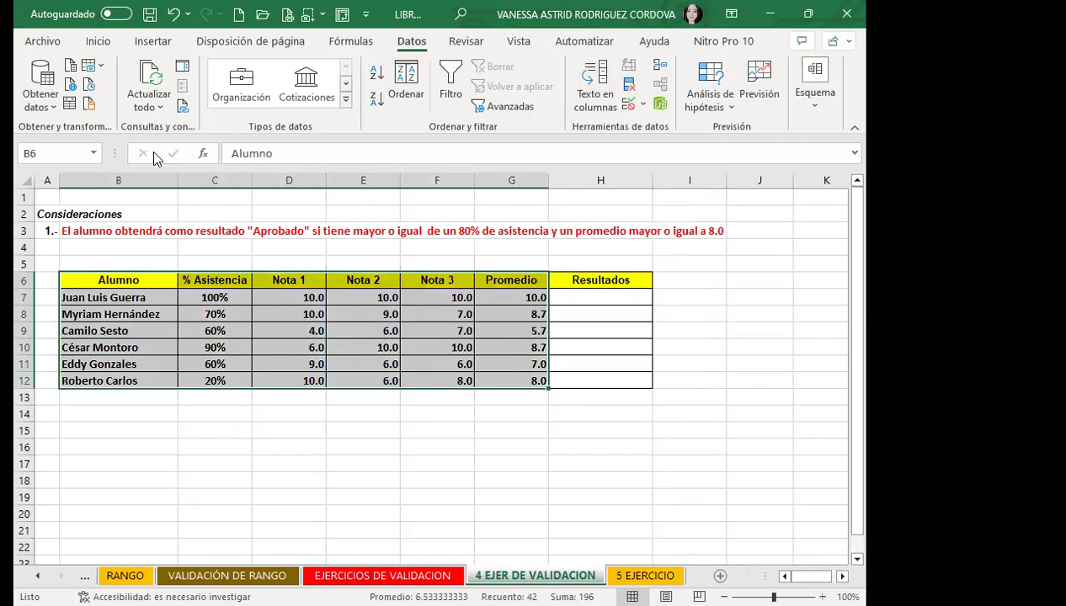
pyautogui.click(98, 40)
pyautogui.click(64, 85)
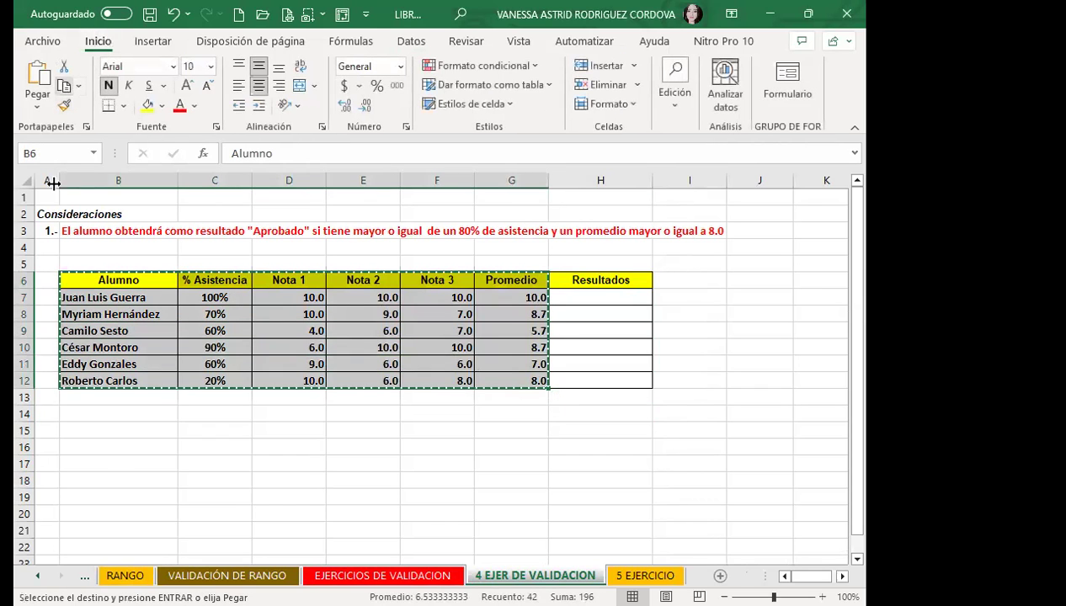
pyautogui.click(118, 455)
pyautogui.click(37, 74)
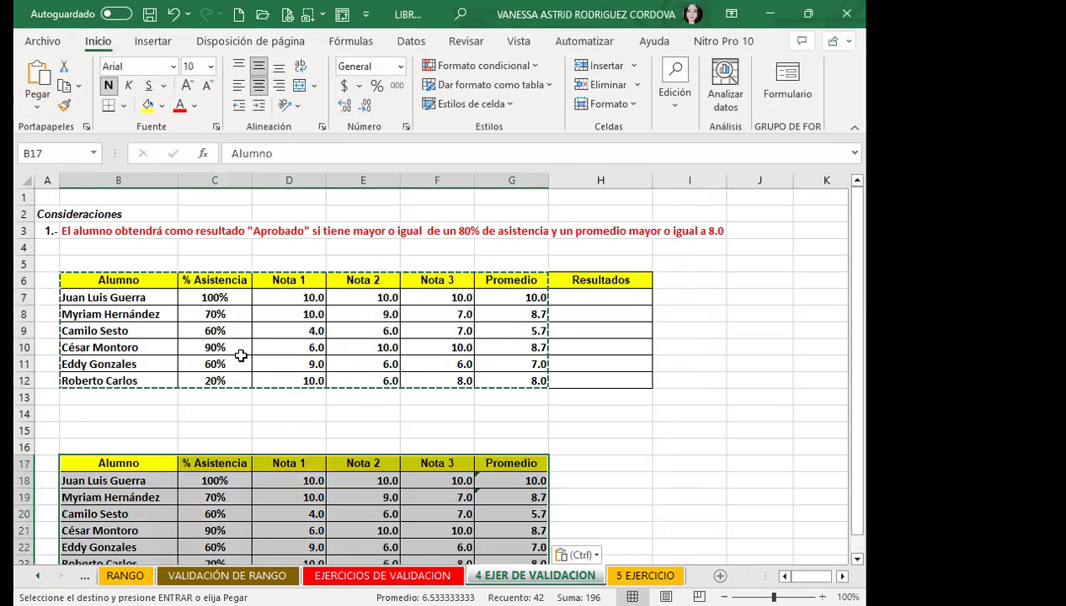
# Step: Set G18 in the copied table to =PROMEDIO(D18:F18) and fill the formula down to G23
pyautogui.scroll(-2, 421, 379)
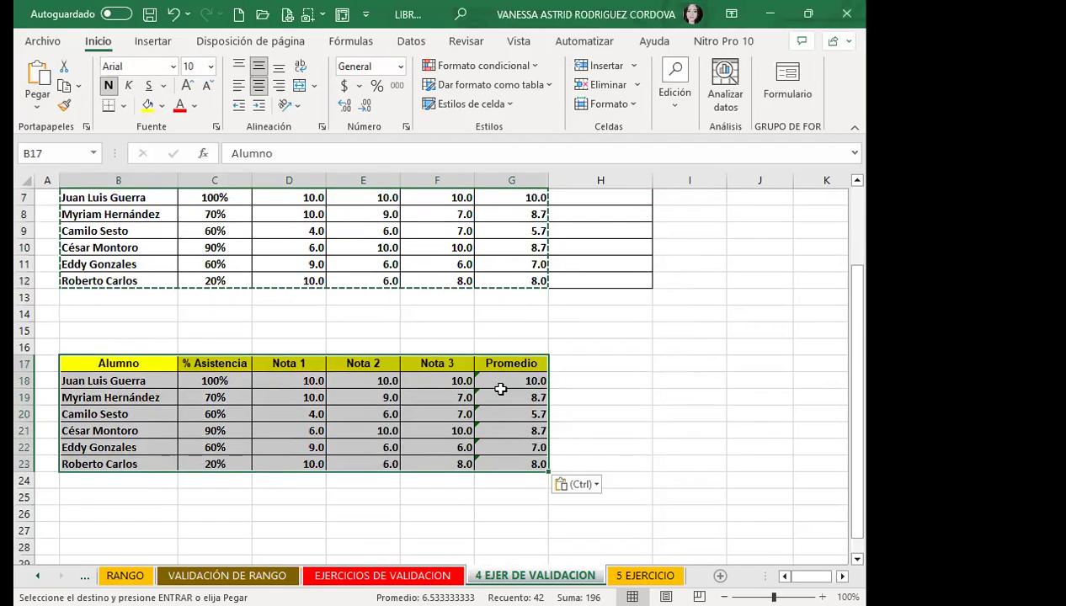
pyautogui.click(501, 386)
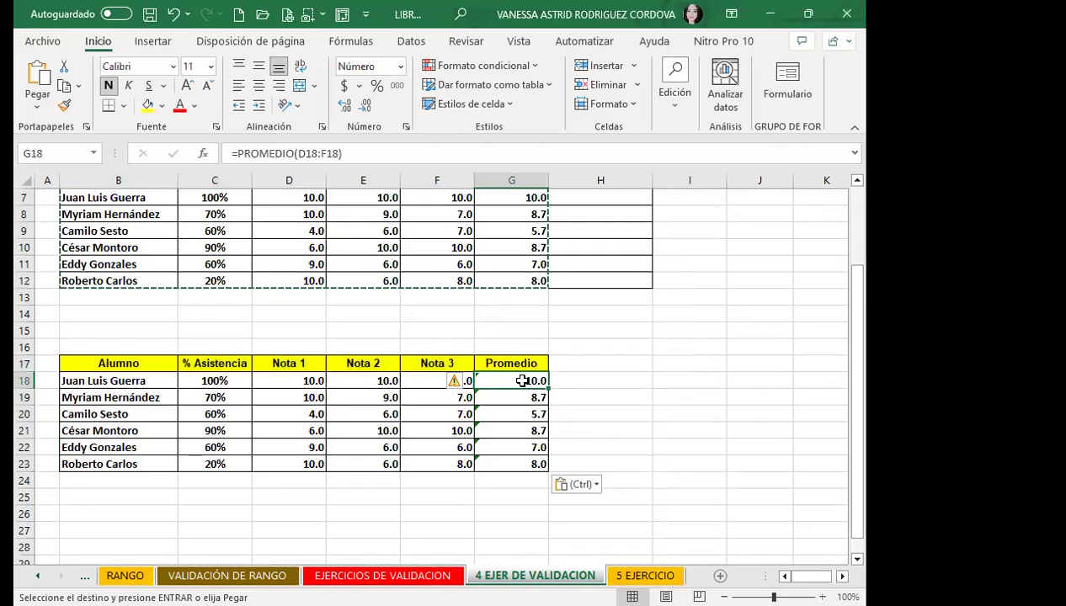
pyautogui.click(341, 153)
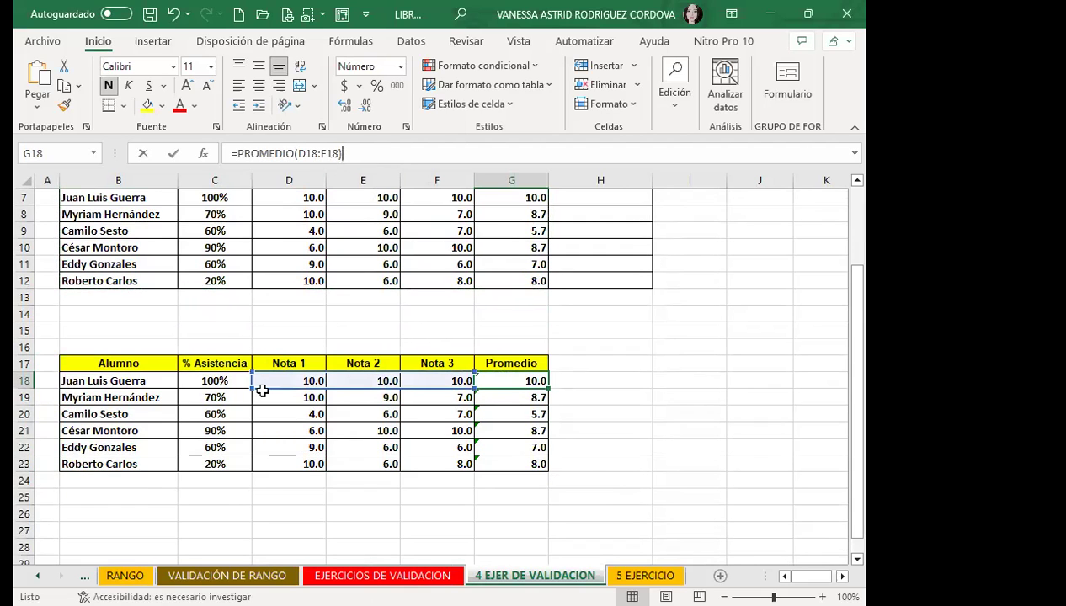
pyautogui.press('Left')
pyautogui.press('BackSpace')
pyautogui.press('BackSpace')
pyautogui.press('BackSpace')
pyautogui.press('BackSpace')
pyautogui.press('BackSpace')
pyautogui.press('BackSpace')
pyautogui.press('BackSpace')
pyautogui.click(328, 381)
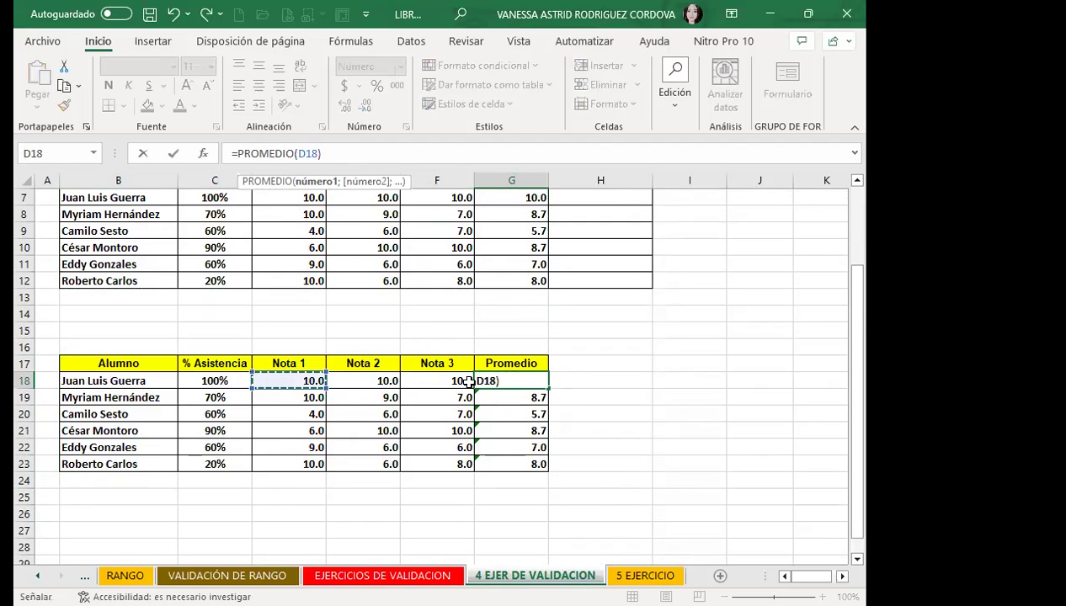
pyautogui.press('Escape')
pyautogui.moveTo(538, 389); pyautogui.dragTo(543, 465)
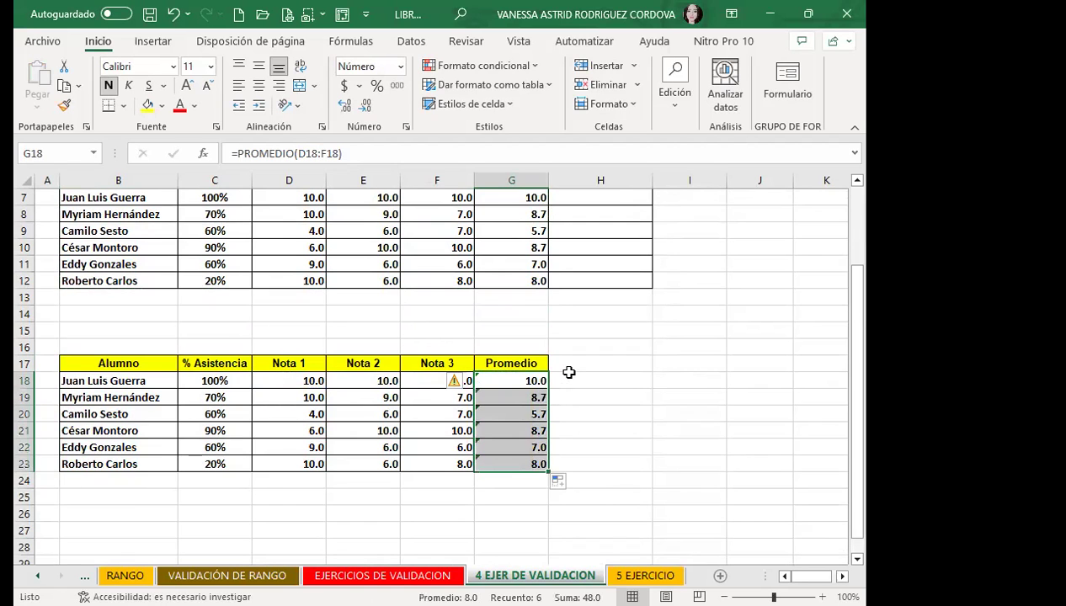
# Step: Ignore the flagged formula error for the Promedio cells G18:G23 of the copied table
pyautogui.click(507, 384)
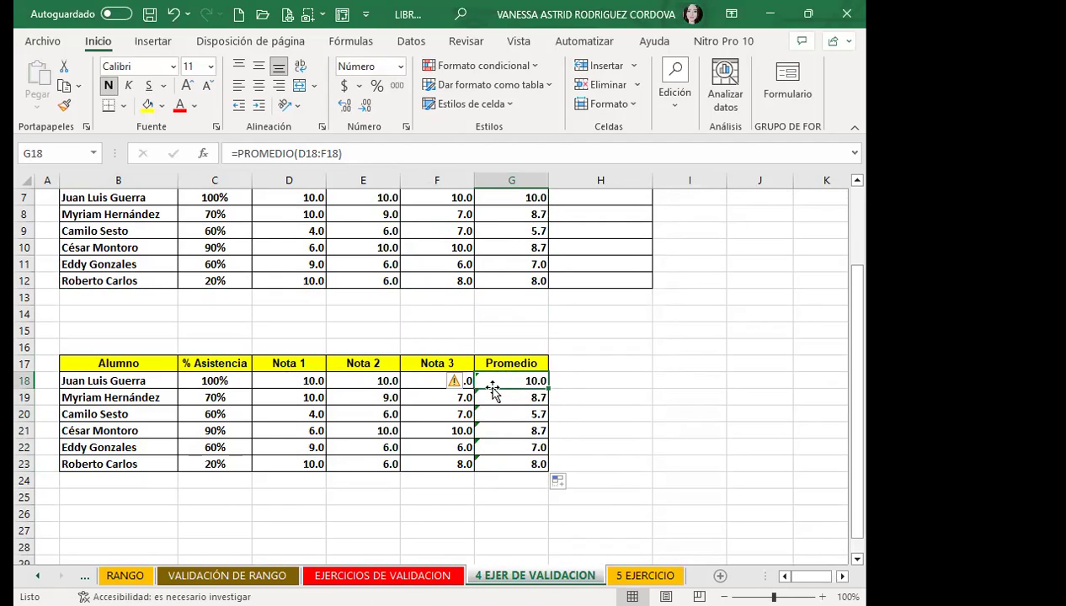
pyautogui.moveTo(488, 377); pyautogui.dragTo(502, 459)
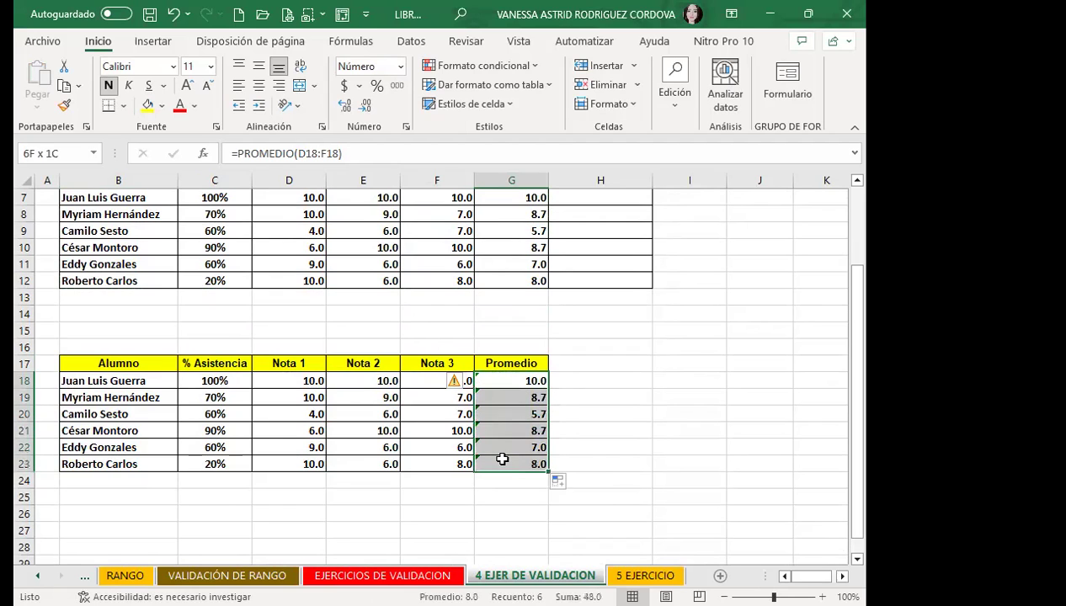
pyautogui.click(454, 380)
pyautogui.click(474, 463)
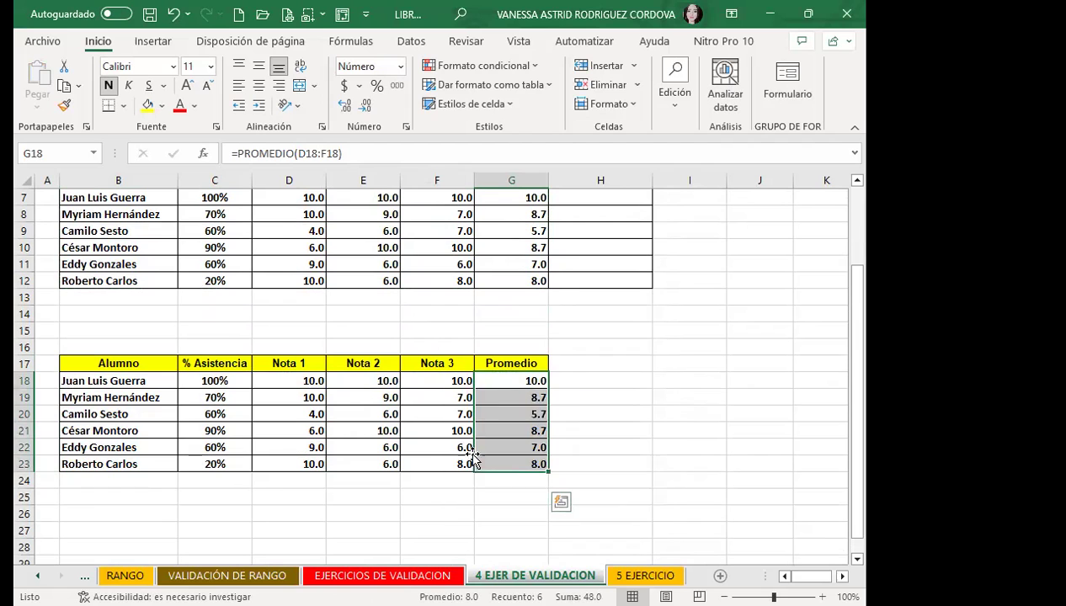
pyautogui.click(505, 383)
# Step: Enter the heading RESULTADO in H17 and give it the same formatting as the Promedio header in G17
pyautogui.scroll(1, 509, 385)
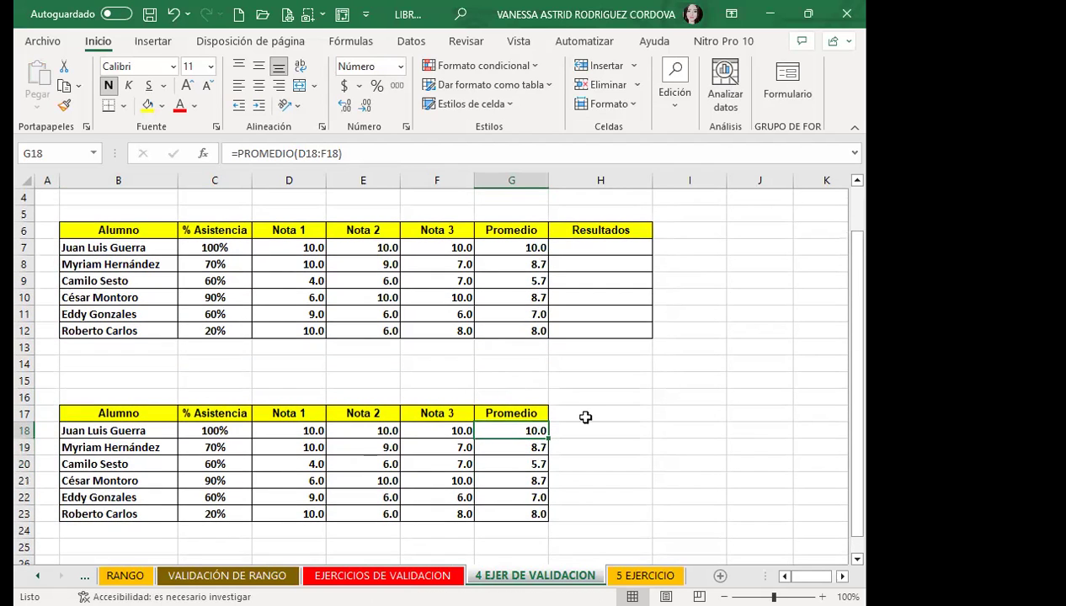
pyautogui.scroll(-1, 585, 417)
pyautogui.click(579, 362)
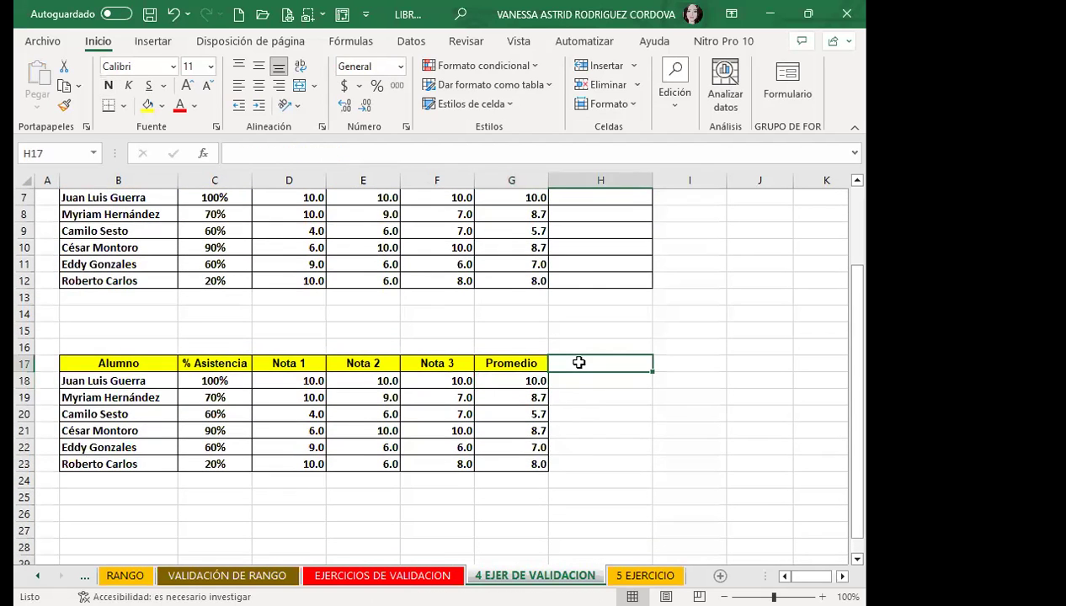
pyautogui.write('RESULTADO')
pyautogui.press('Return')
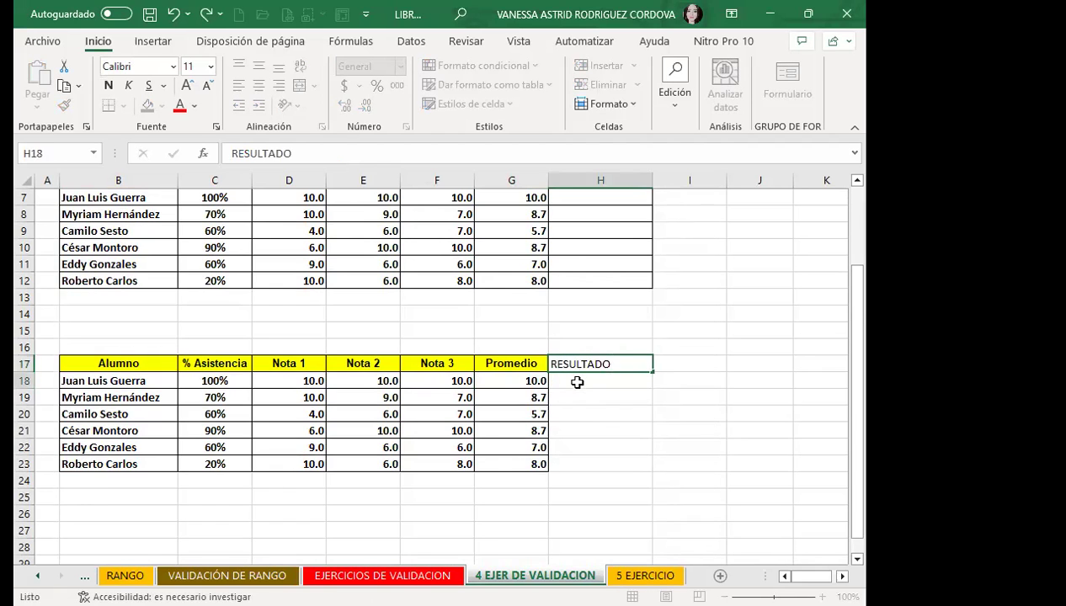
pyautogui.click(505, 363)
pyautogui.click(66, 106)
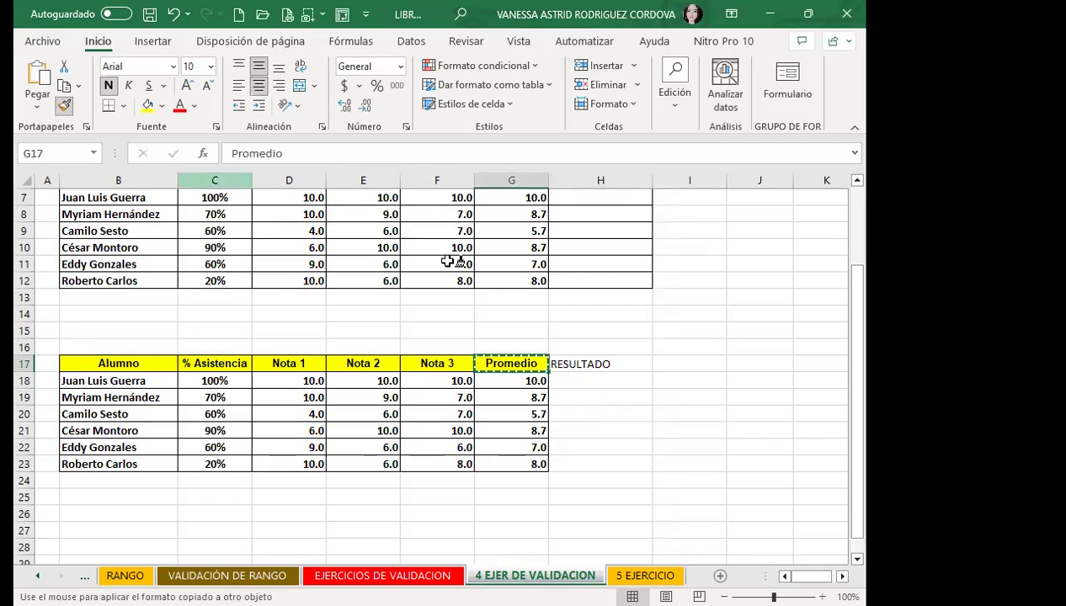
pyautogui.click(560, 364)
# Step: Copy the cell formatting of G18 onto the empty RESULTADO cells H18:H23
pyautogui.click(505, 381)
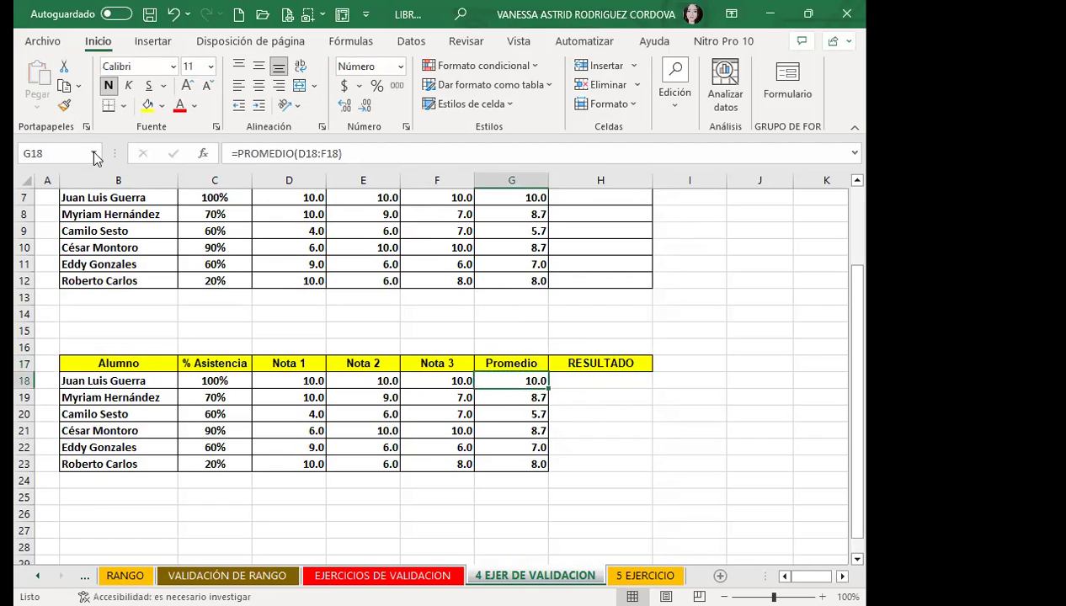
pyautogui.click(66, 106)
pyautogui.moveTo(568, 379); pyautogui.dragTo(572, 464)
pyautogui.click(617, 427)
# Step: Start a data validation rule for the RESULTADO cells H18:H23, allowing the Personalizada criterion
pyautogui.scroll(2, 617, 427)
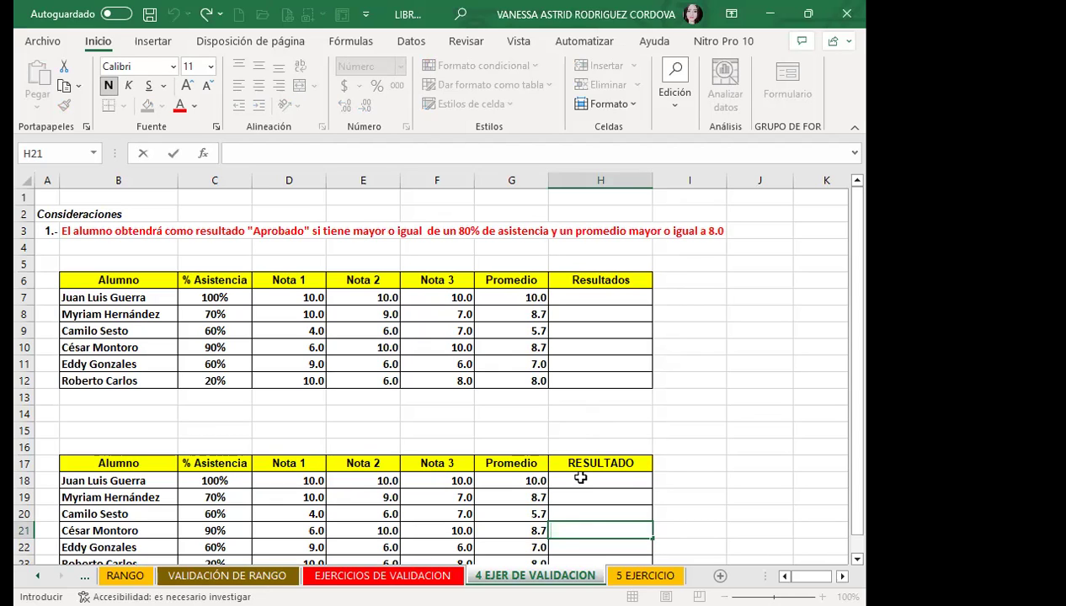
pyautogui.scroll(-3, 348, 442)
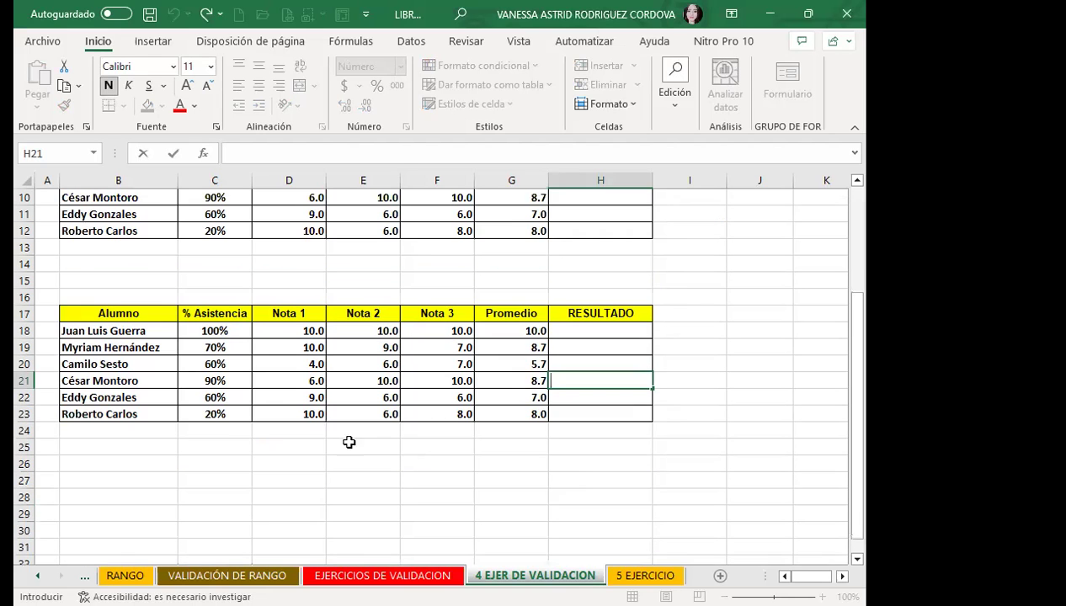
pyautogui.click(214, 331)
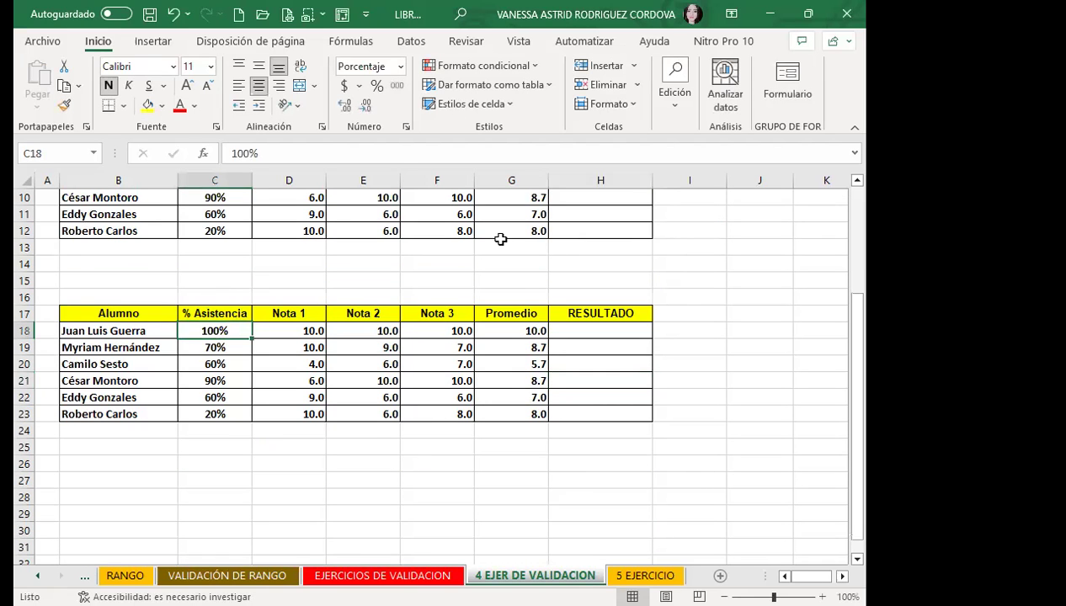
pyautogui.click(498, 332)
pyautogui.click(589, 331)
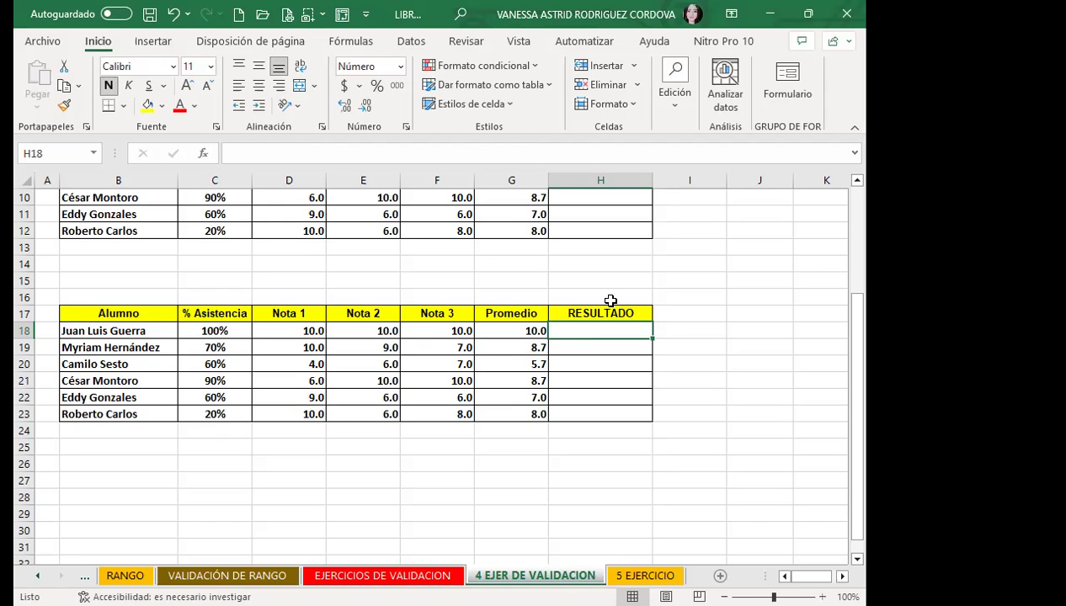
pyautogui.moveTo(581, 333); pyautogui.dragTo(577, 413)
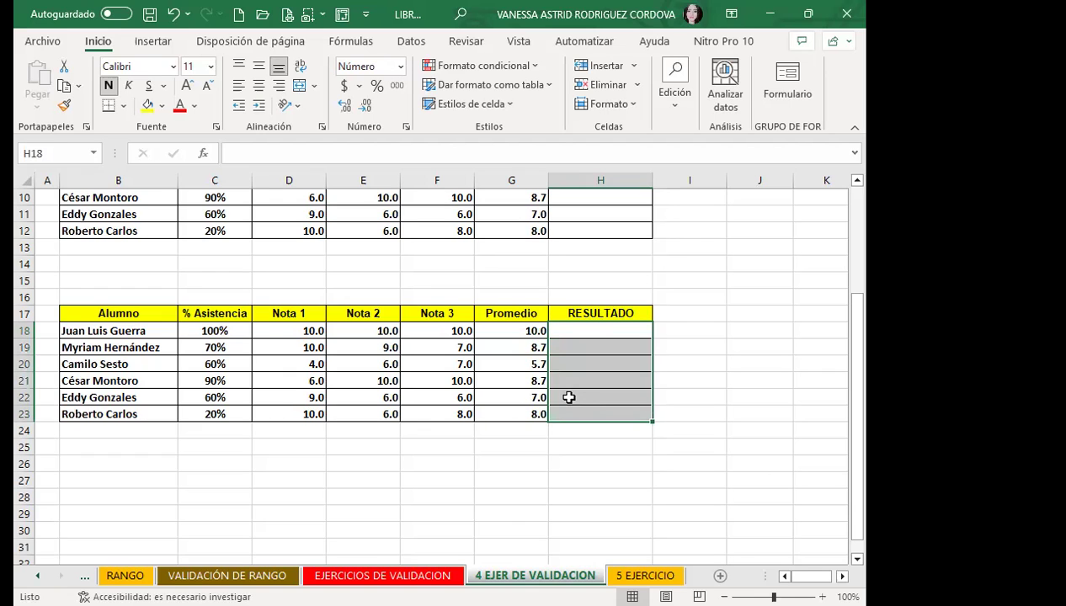
pyautogui.click(412, 44)
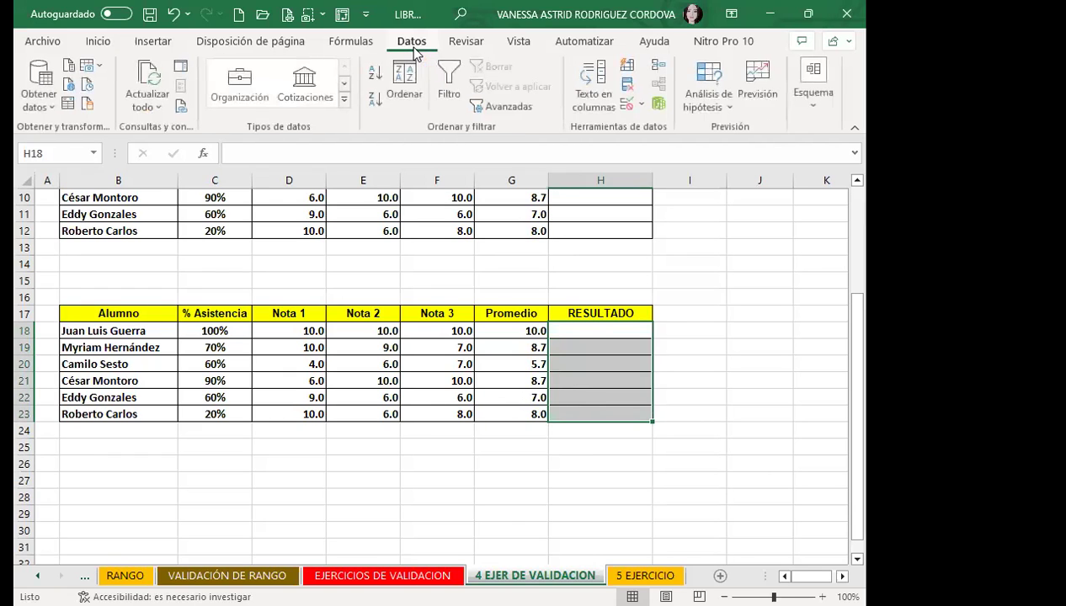
pyautogui.click(628, 102)
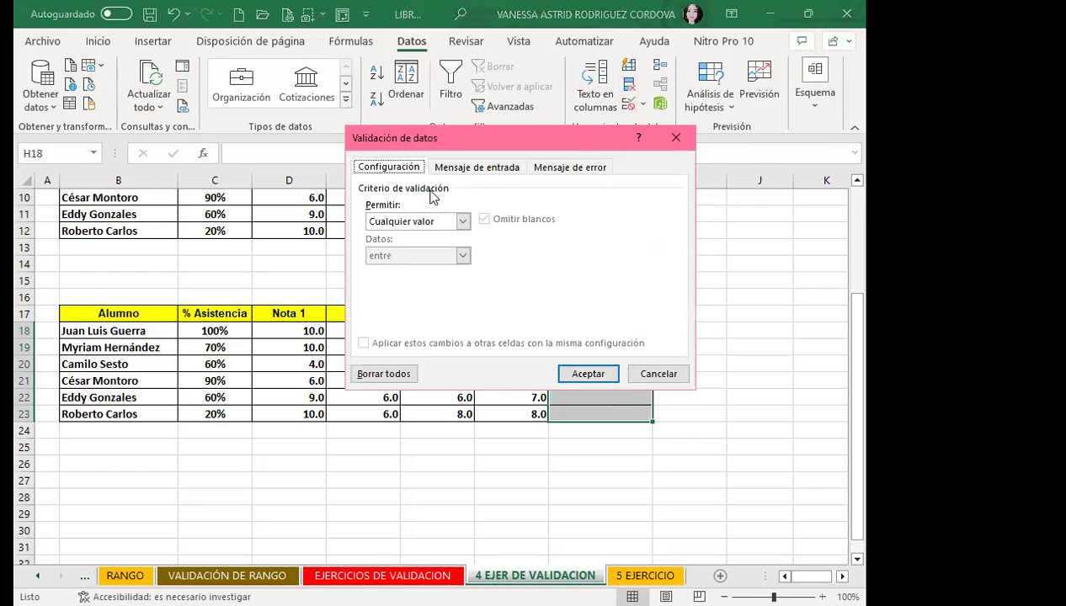
pyautogui.click(463, 221)
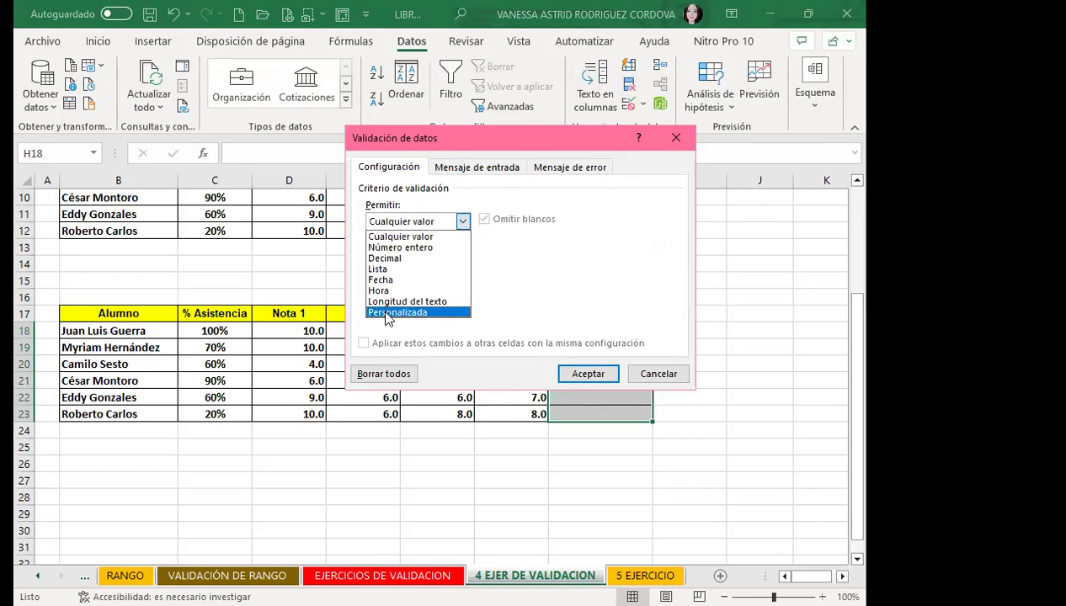
pyautogui.click(388, 312)
pyautogui.click(381, 288)
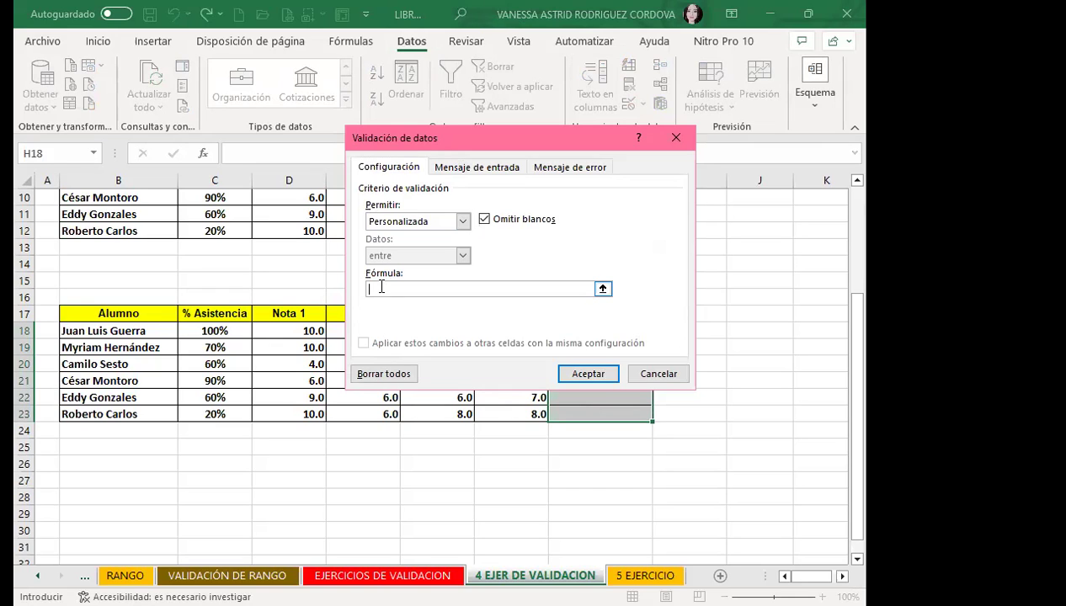
# Step: Enter the validation formula =Y(C18>=80%;G18>=8) to require both the attendance and the average
pyautogui.write('=Y')
pyautogui.write('(')
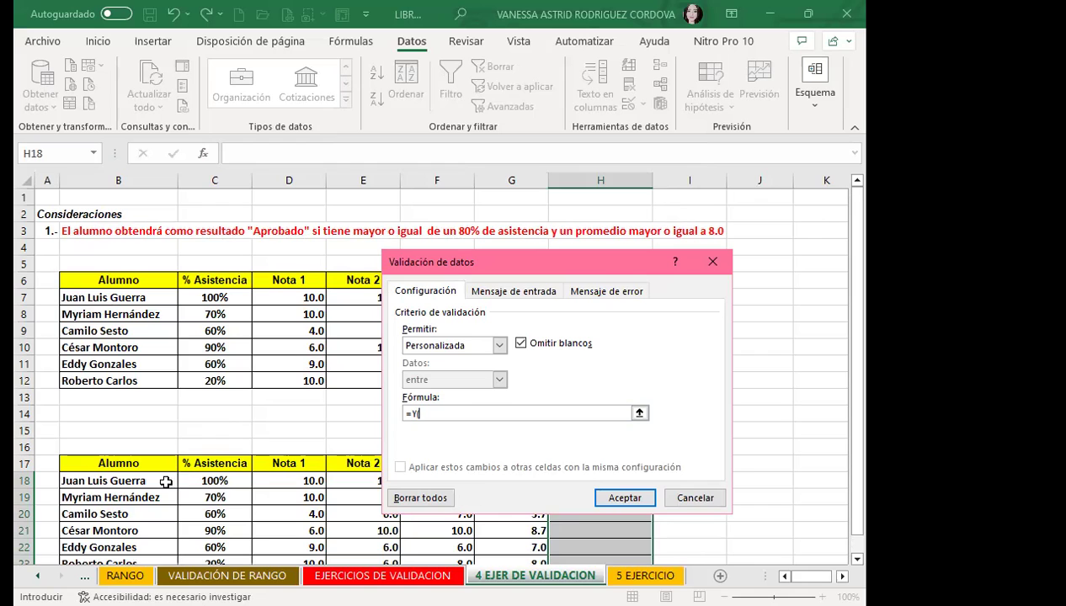
pyautogui.click(234, 479)
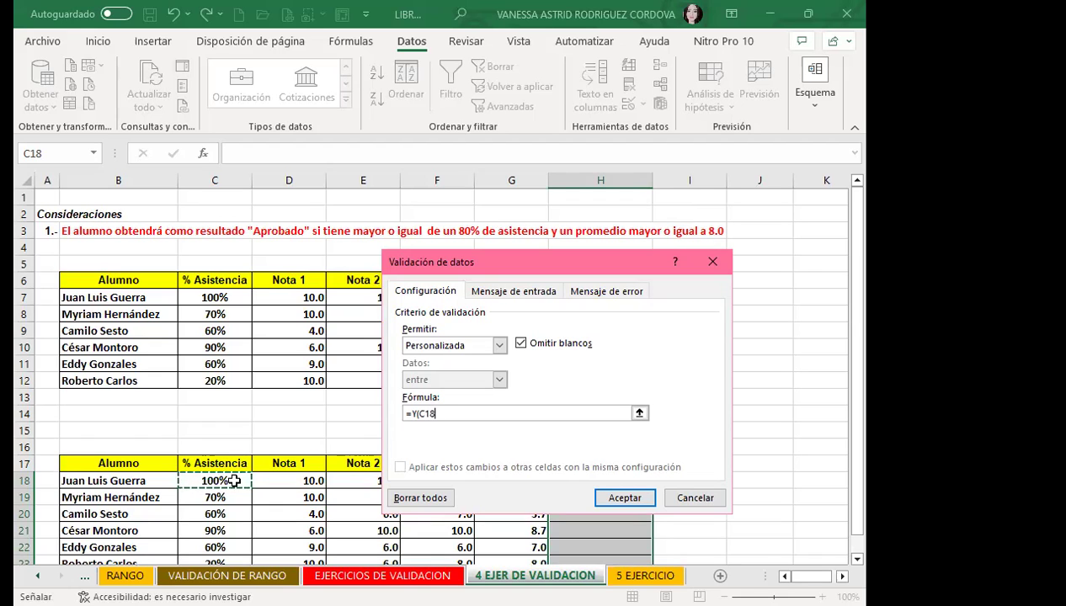
pyautogui.write('>')
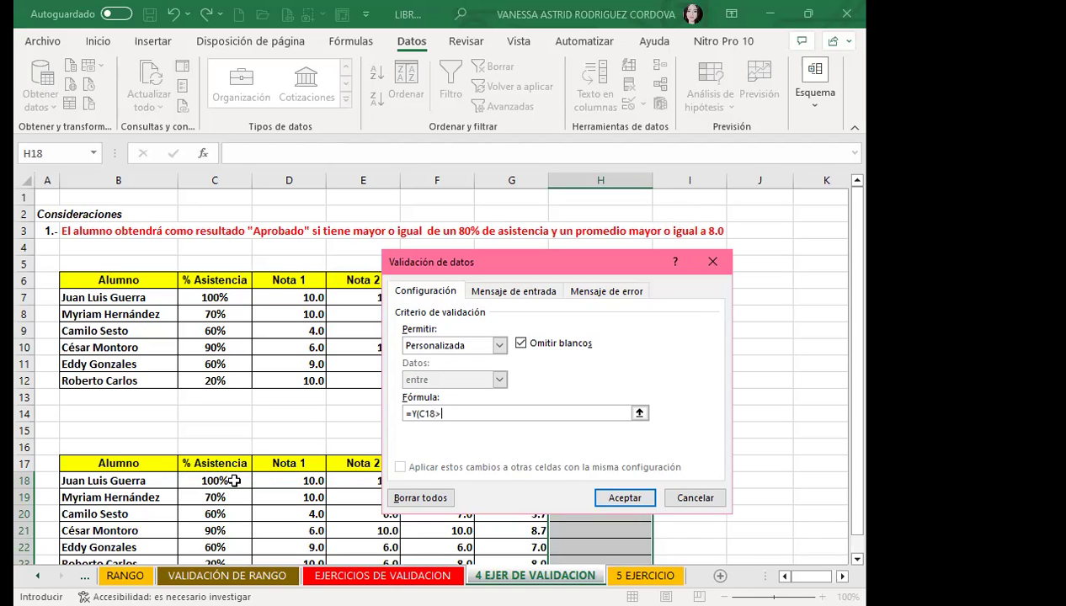
pyautogui.write(' =80%')
pyautogui.write(';')
pyautogui.moveTo(587, 271); pyautogui.dragTo(432, 215)
pyautogui.click(511, 484)
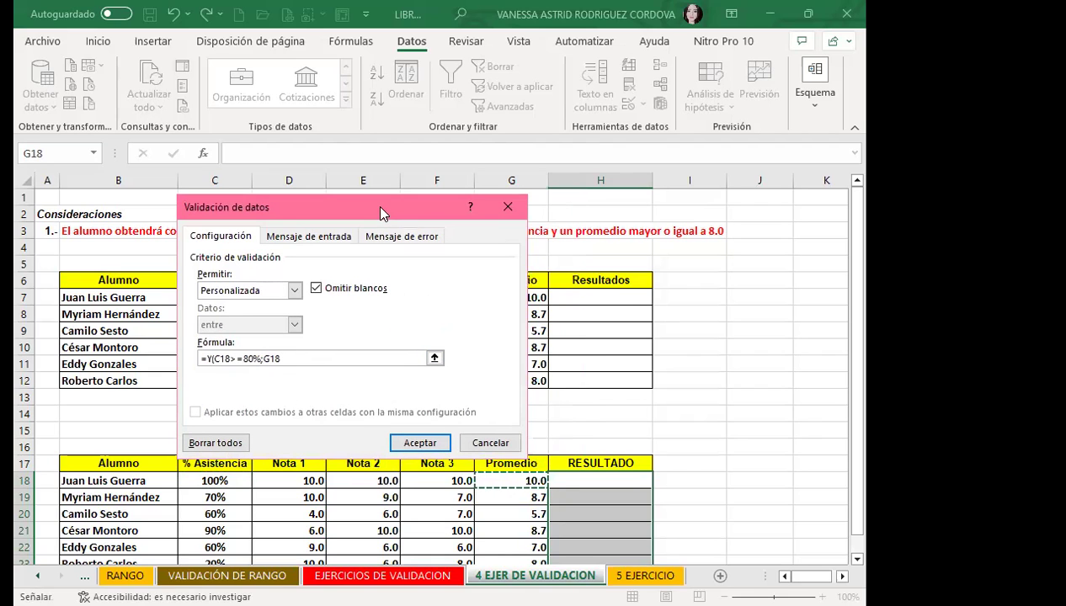
pyautogui.write('>')
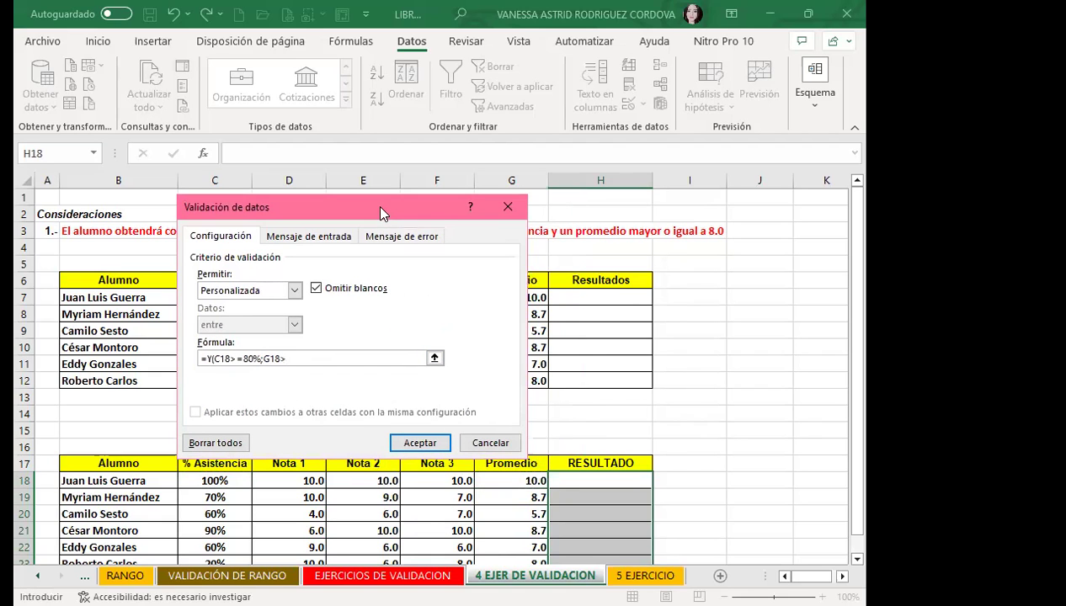
pyautogui.write('=8)')
# Step: Add an error alert titled DETENER with the message "EL ALUMNO DEBE DE APROBAR LOS 2 CRITERIOS" and apply the validation
pyautogui.click(410, 236)
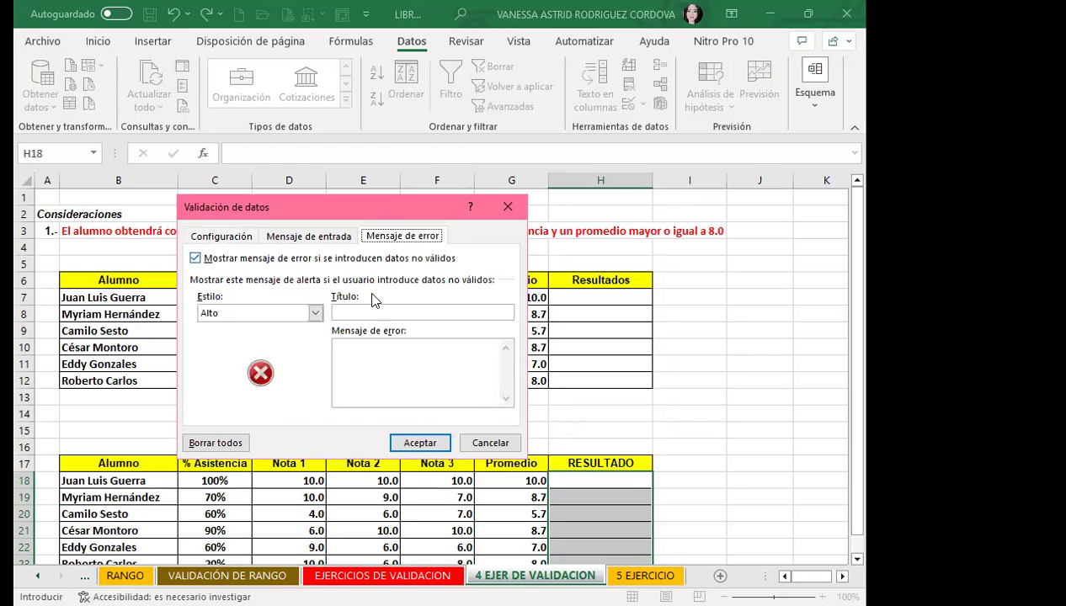
pyautogui.click(364, 311)
pyautogui.write('DETENER')
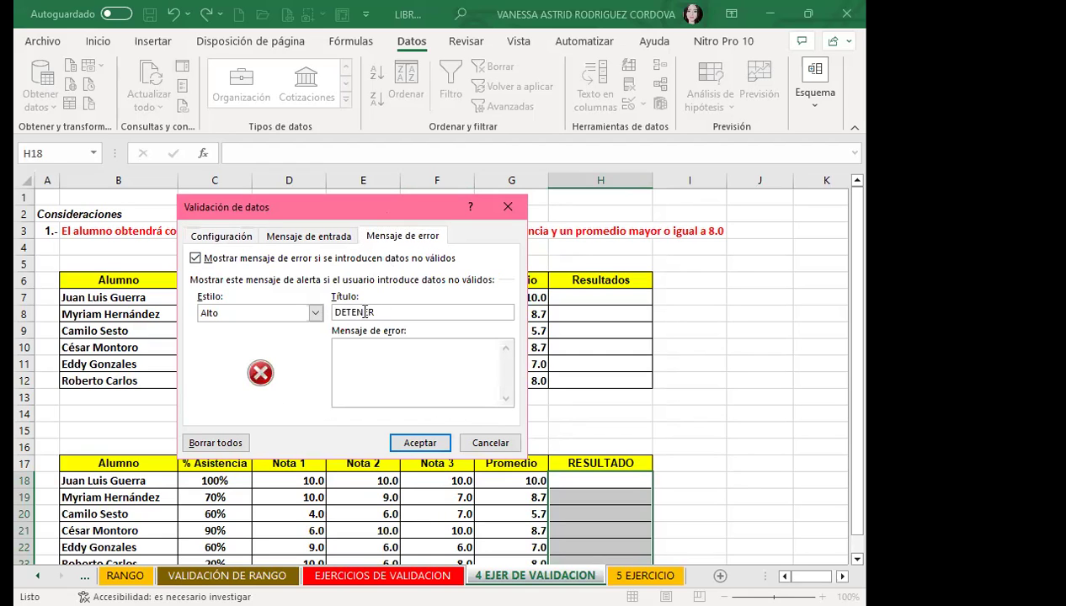
pyautogui.click(349, 354)
pyautogui.write('EL ALUMNO DEBE D')
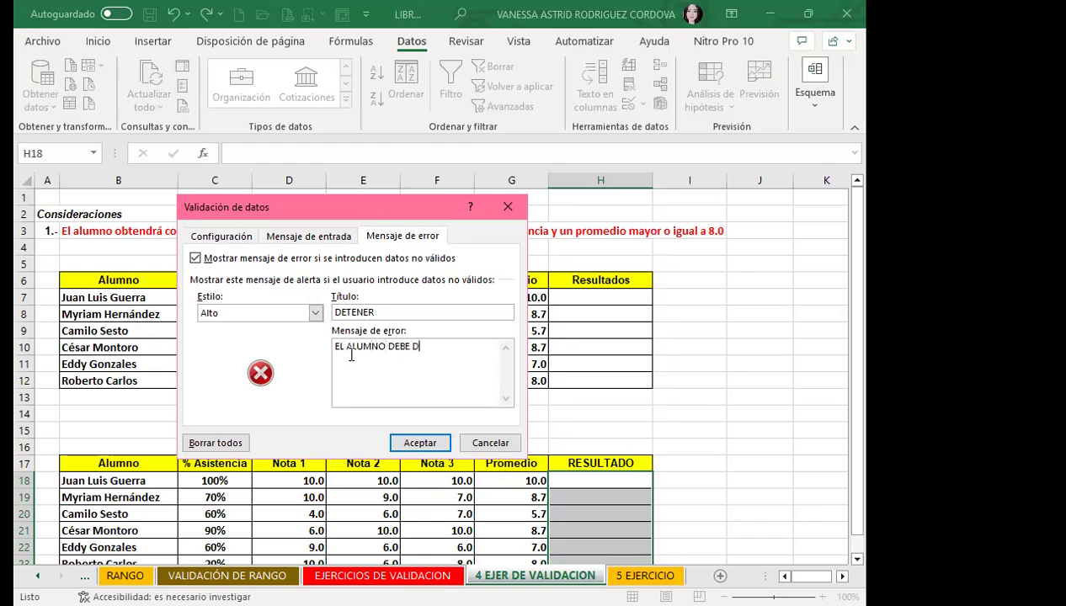
pyautogui.write('E APROBAR LOS 2')
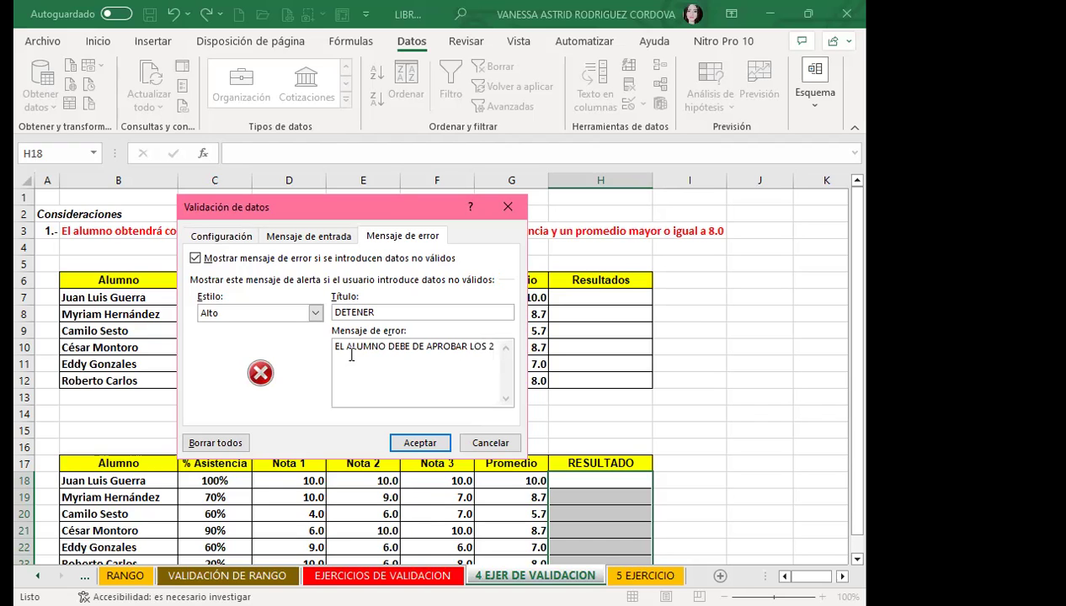
pyautogui.write(' CRITERIOS')
pyautogui.click(419, 445)
# Step: Enter APROBADO in H18 to test the validation on the first student
pyautogui.scroll(-1, 505, 430)
pyautogui.click(600, 427)
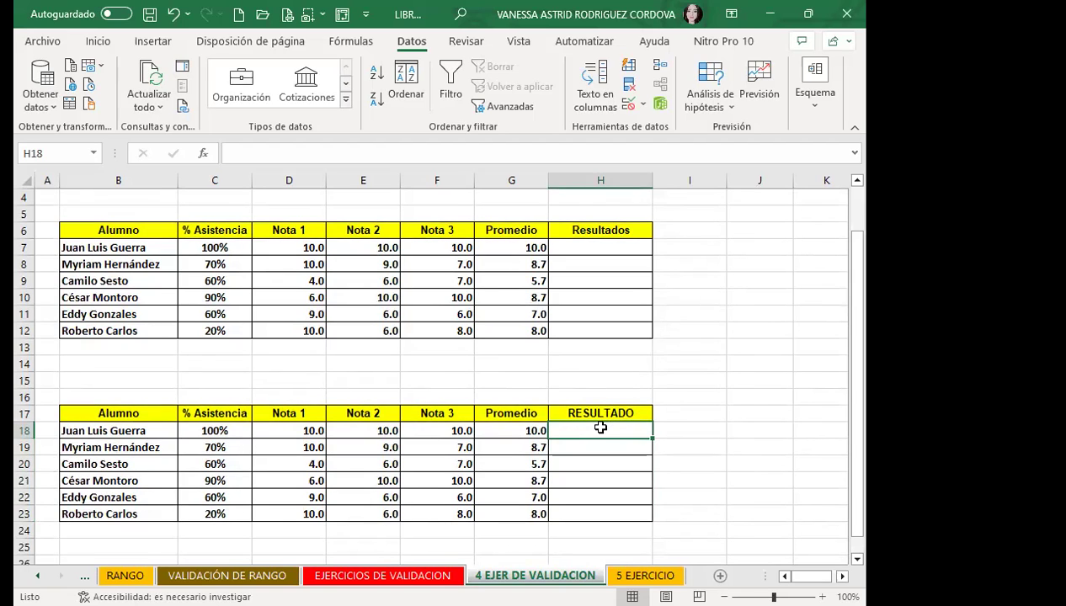
pyautogui.write('APR')
pyautogui.press('BackSpace')
pyautogui.press('BackSpace')
pyautogui.press('BackSpace')
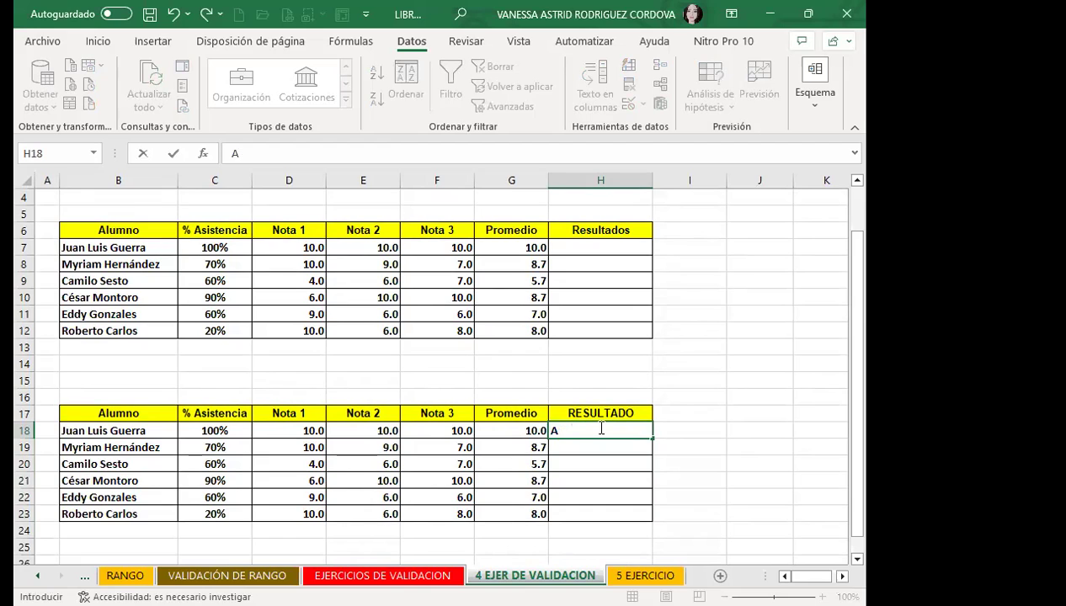
pyautogui.write('APROBADO')
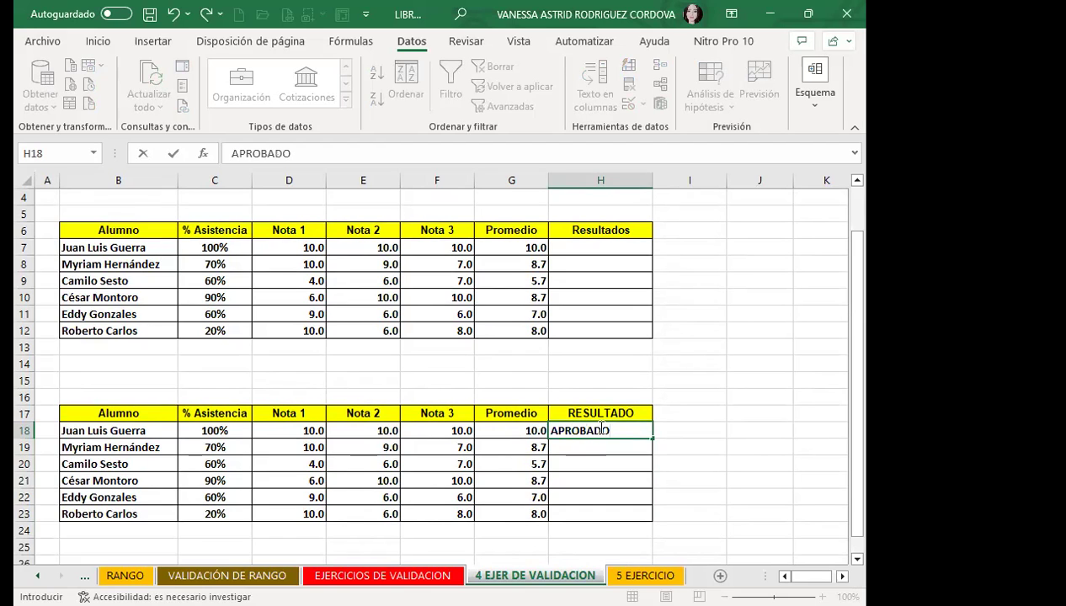
pyautogui.press('Return')
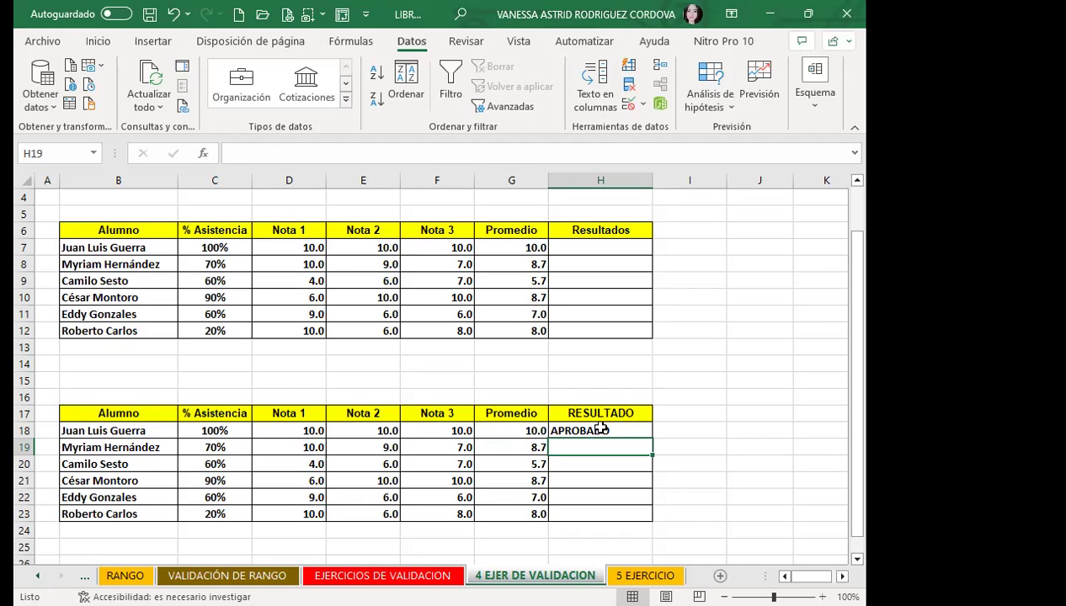
# Step: Try entering APROBADO in H19 to test the validation on the second student, and clear the entry
pyautogui.write('APRO')
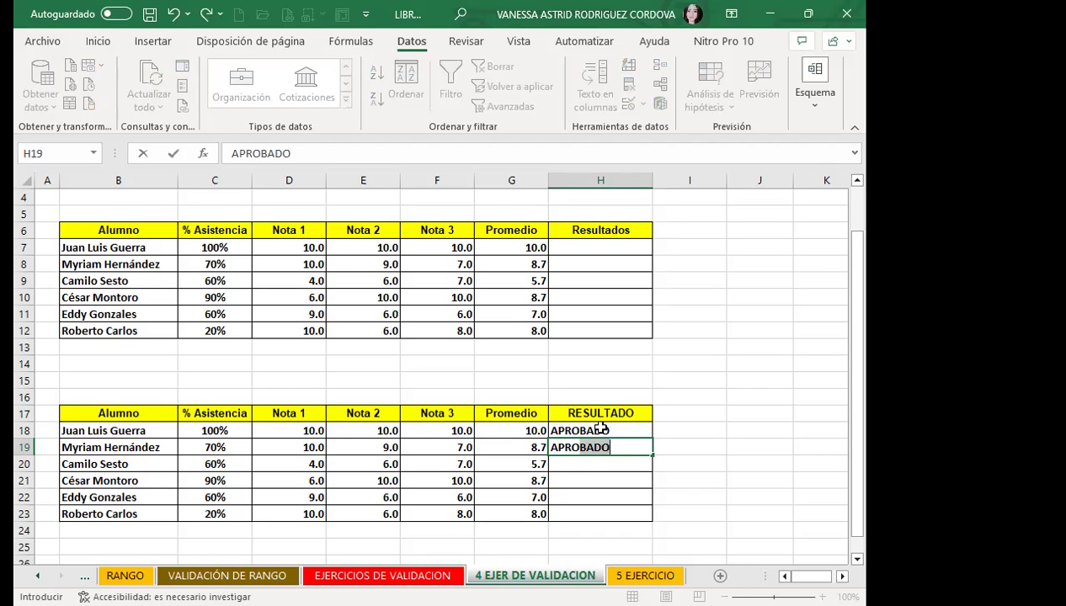
pyautogui.press('Return')
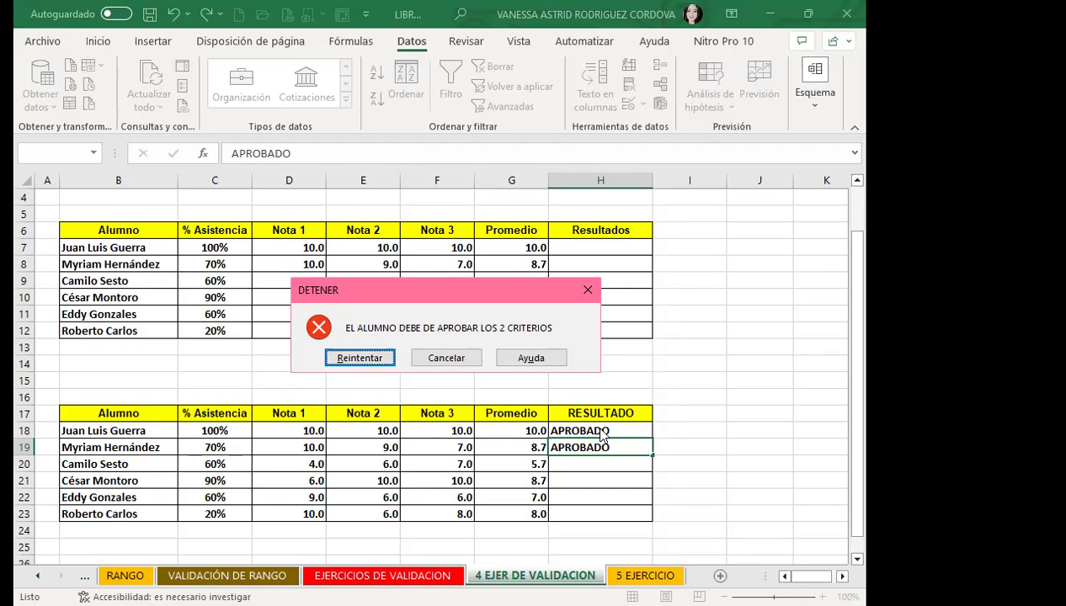
pyautogui.press('Return')
pyautogui.press('BackSpace')
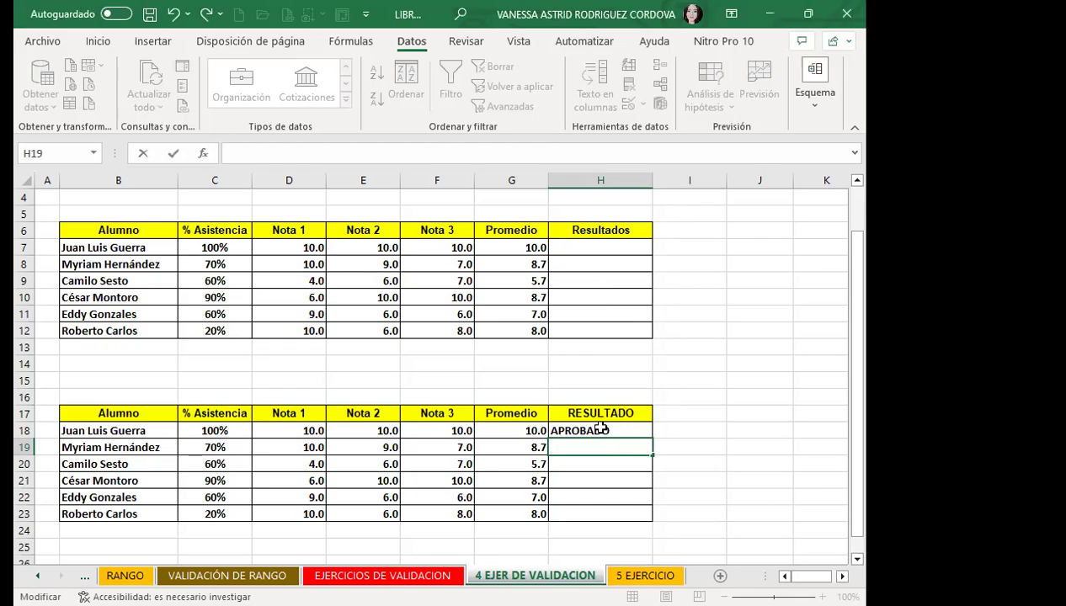
# Step: Enter APROBADO in H21 to test the validation on the fourth student, and select the first student's result in H18
pyautogui.click(590, 485)
pyautogui.write('APROBAD')
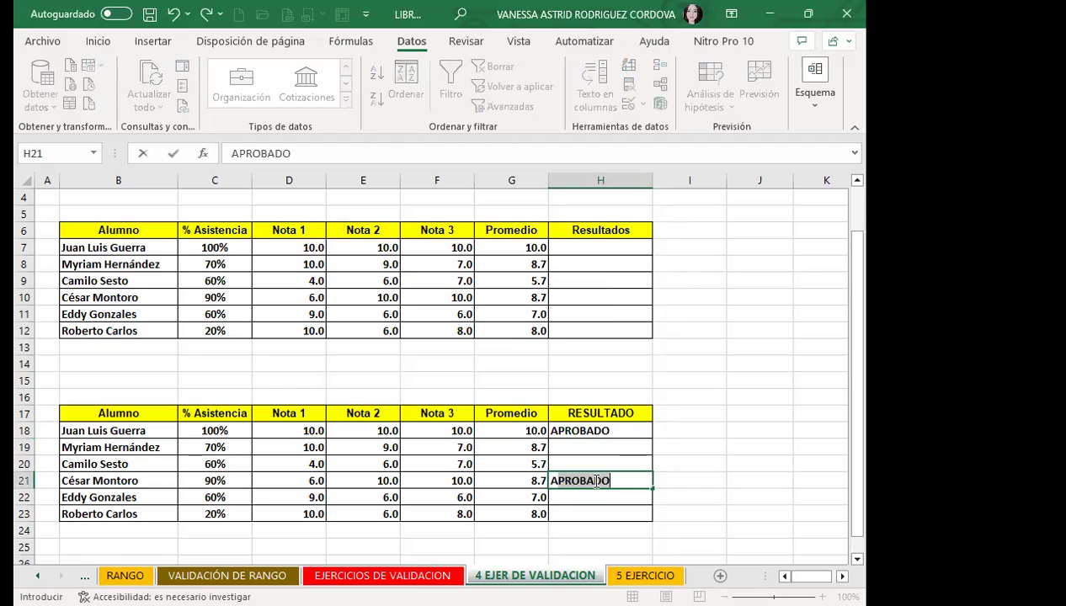
pyautogui.write('OB')
pyautogui.press('Return')
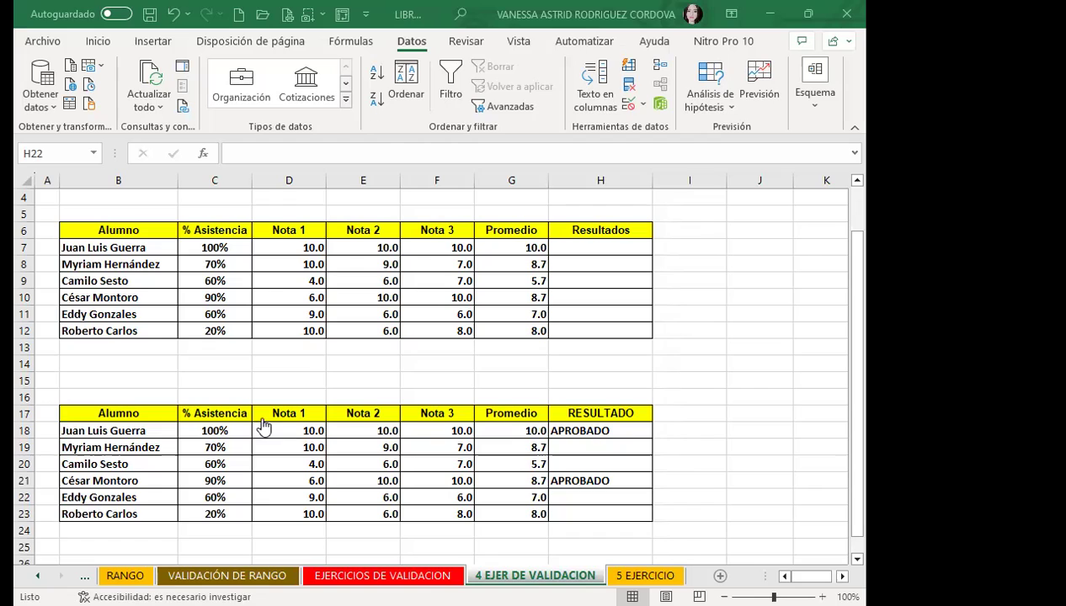
pyautogui.click(592, 431)
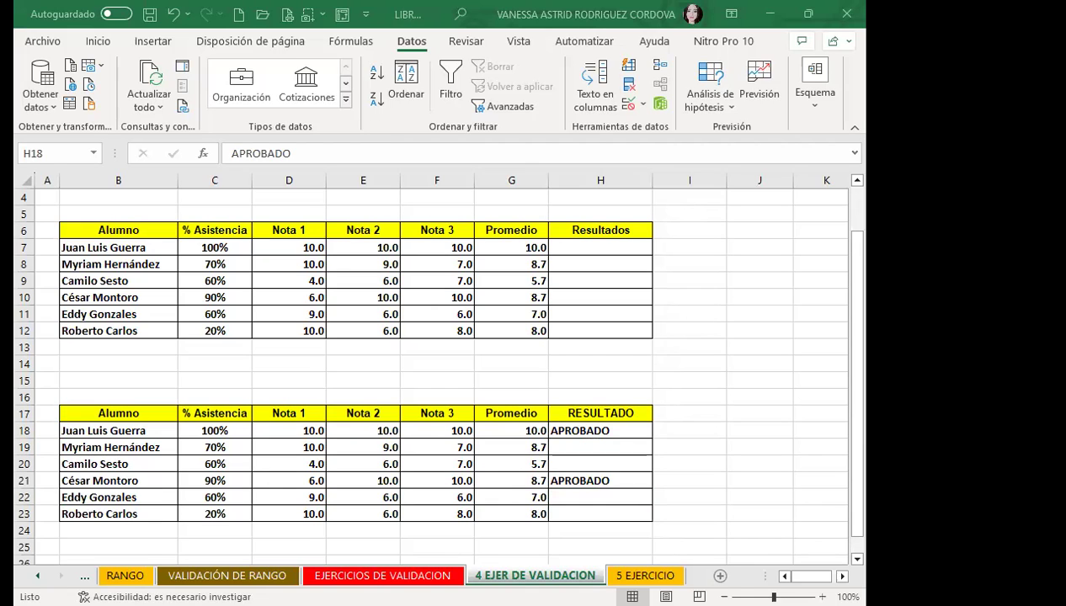
# Step: Switch to Firefox and reload the class #11 discussion forum page to check its posts
pyautogui.hotkey('alt', 'Tab')
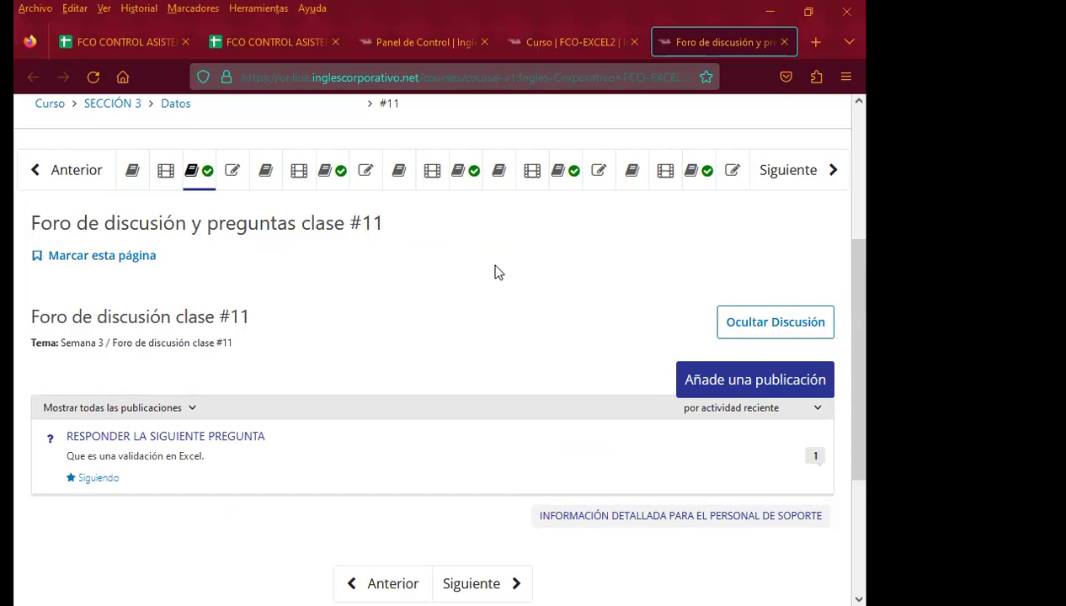
pyautogui.press('F5')
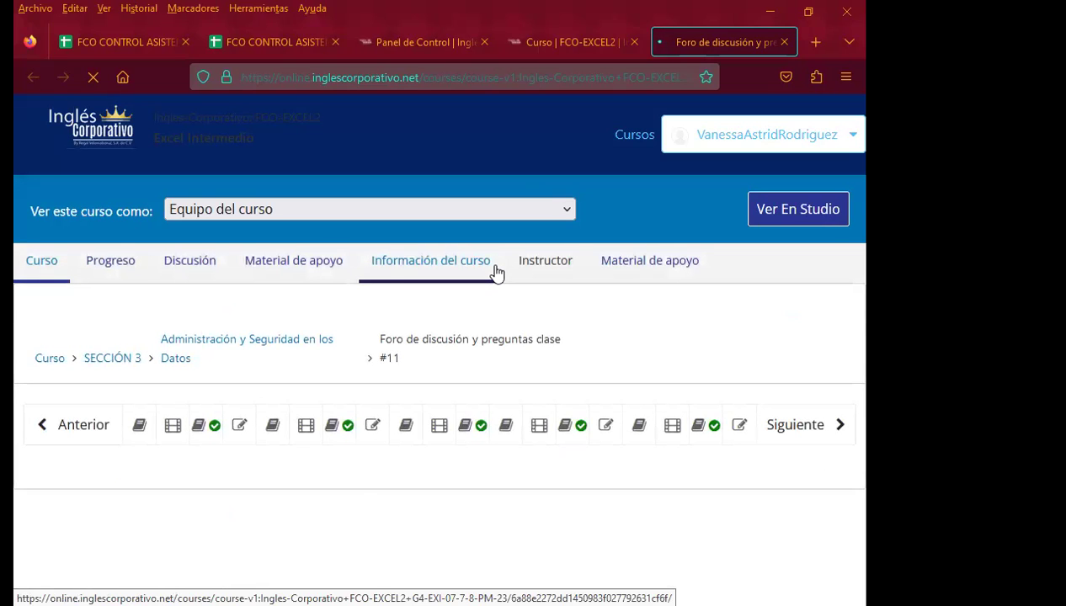
pyautogui.scroll(-3, 494, 265)
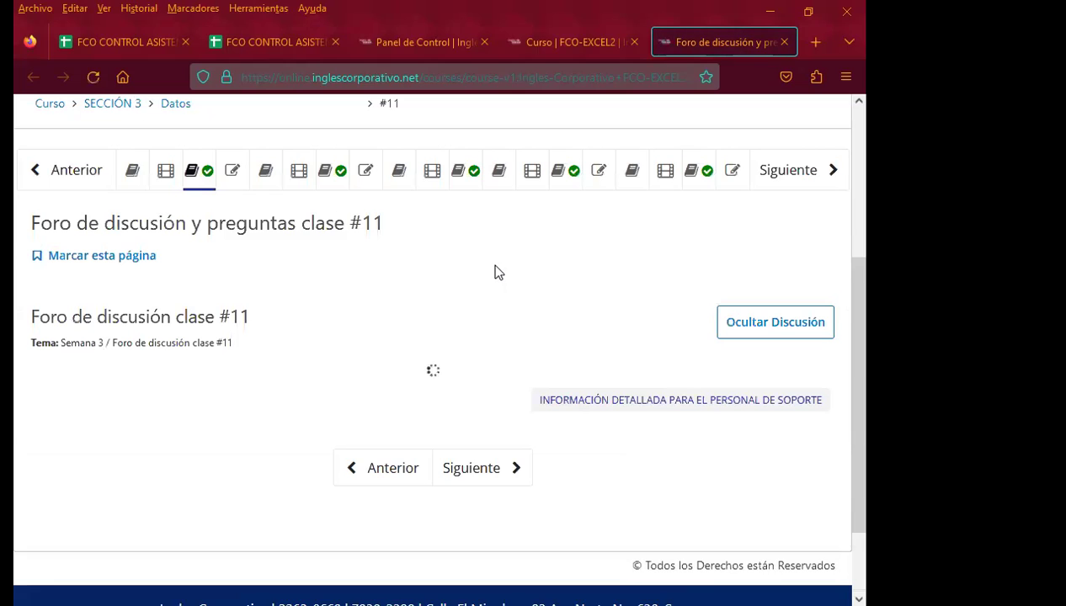